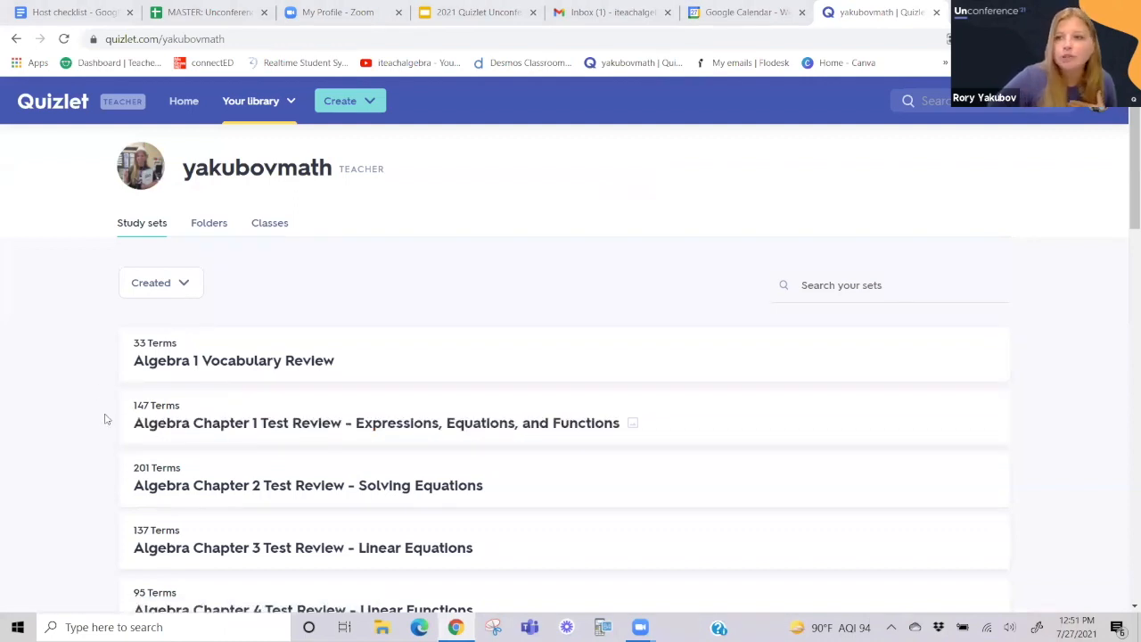
# Browse the library's study sets from the Algebra test and quiz reviews through the Geometry and Lesson 1 sets.
pyautogui.scroll(-1, 133, 412)
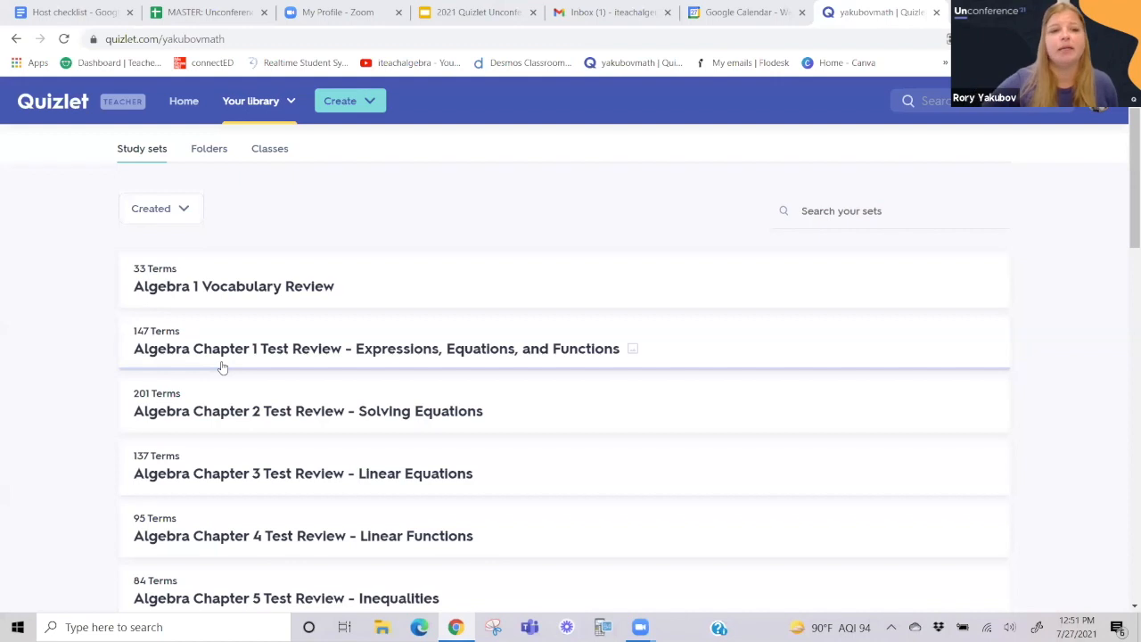
pyautogui.scroll(-8, 258, 384)
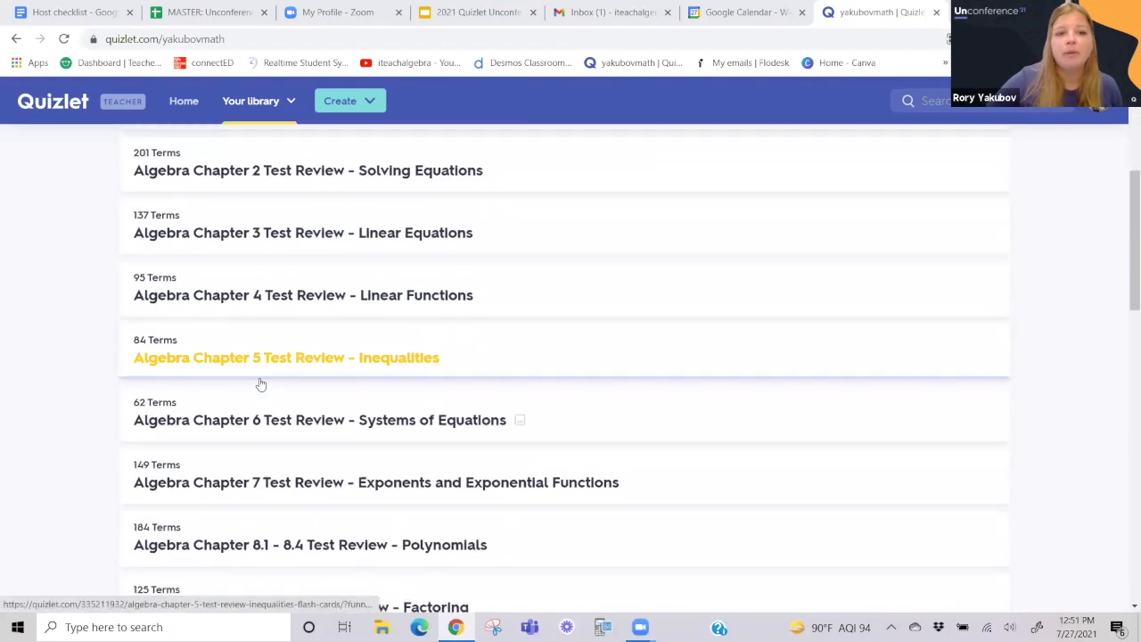
pyautogui.scroll(3, 255, 347)
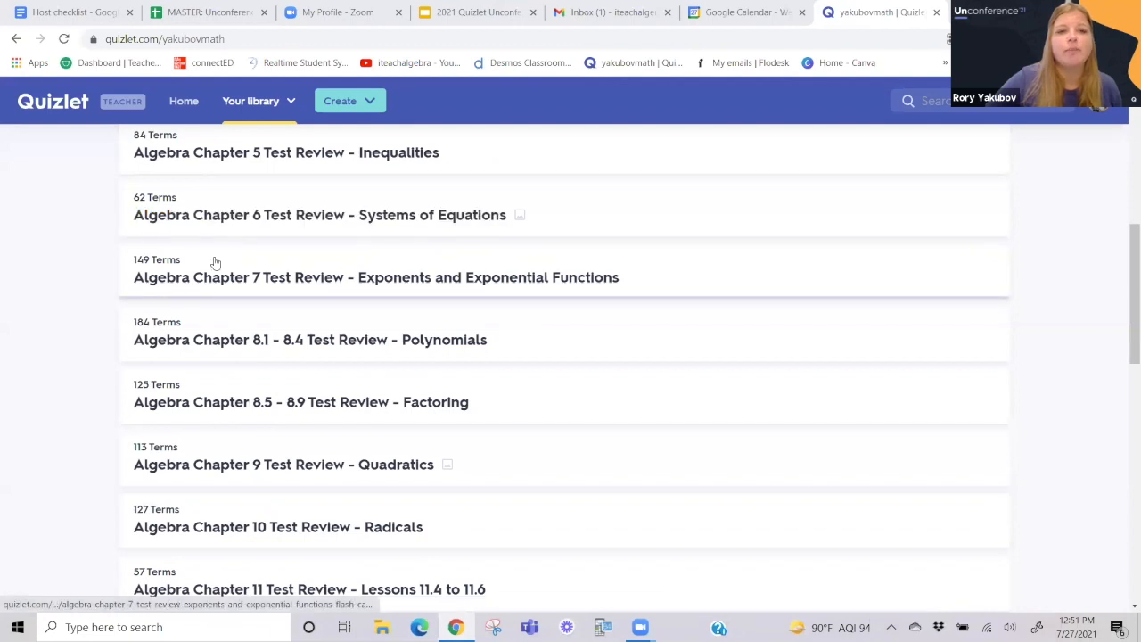
pyautogui.scroll(2, 211, 259)
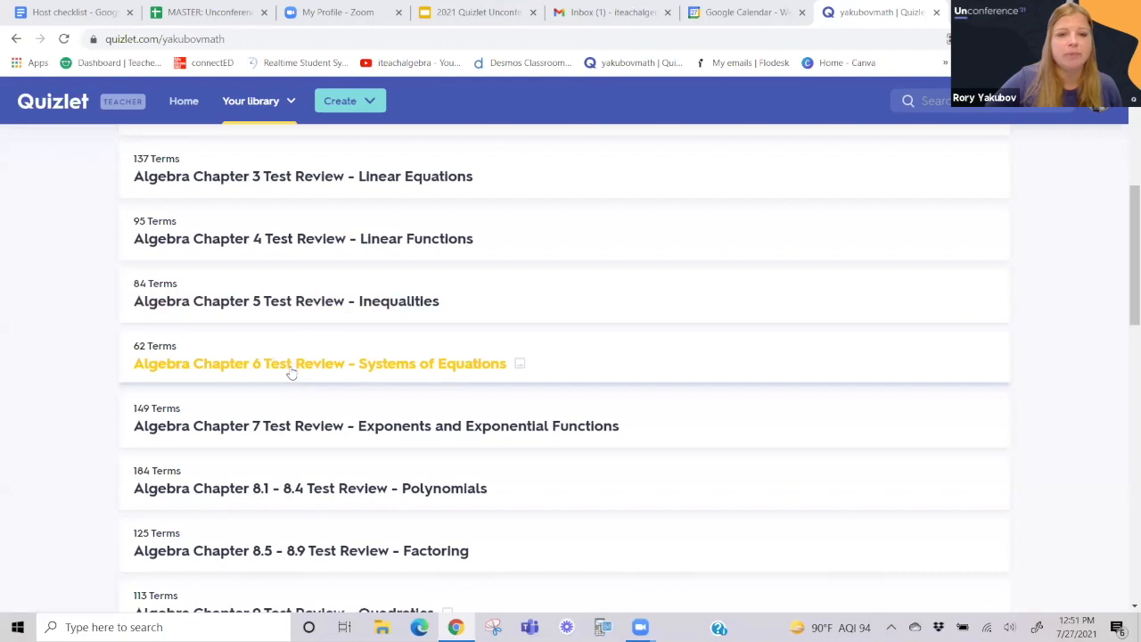
pyautogui.scroll(-4, 295, 374)
pyautogui.scroll(-6, 301, 376)
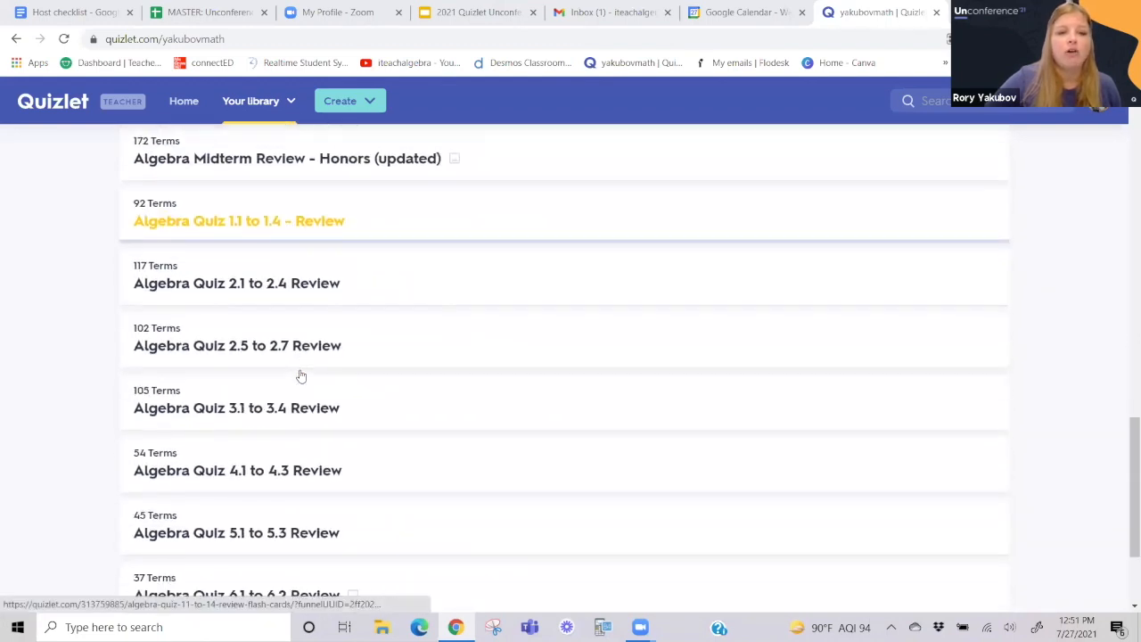
pyautogui.scroll(-1, 303, 375)
pyautogui.scroll(-7, 303, 375)
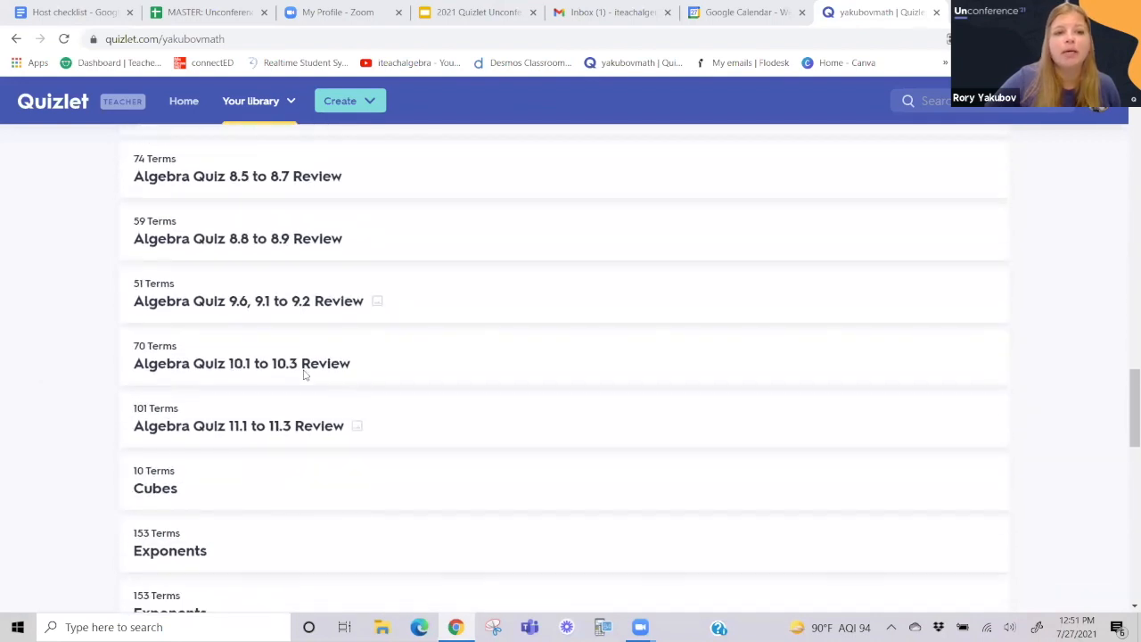
pyautogui.scroll(-6, 303, 375)
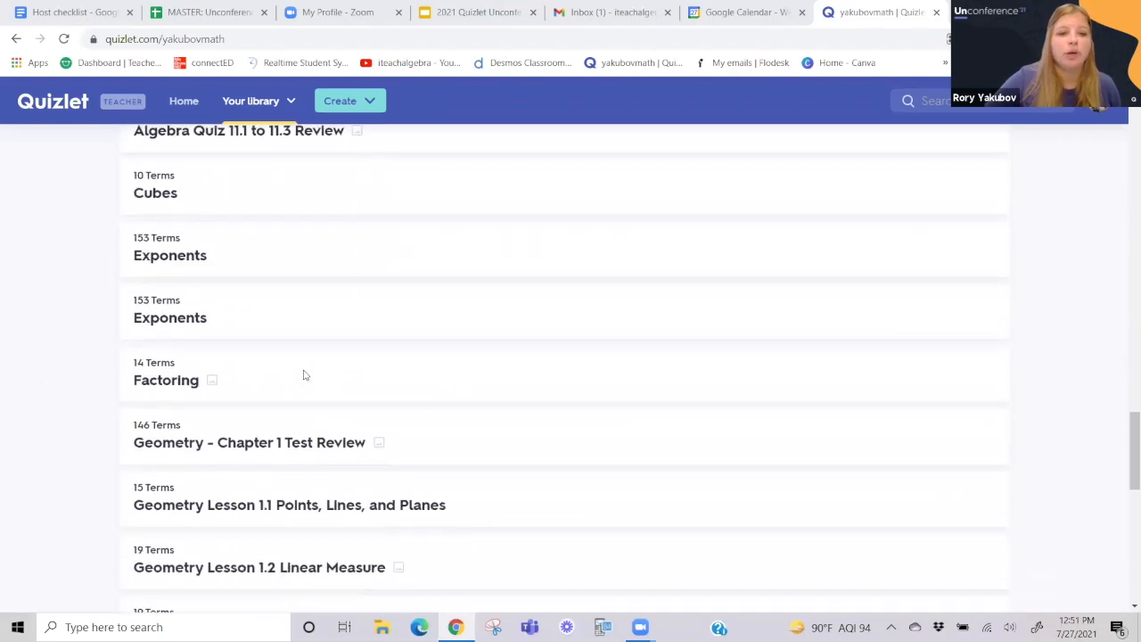
pyautogui.scroll(-1, 303, 375)
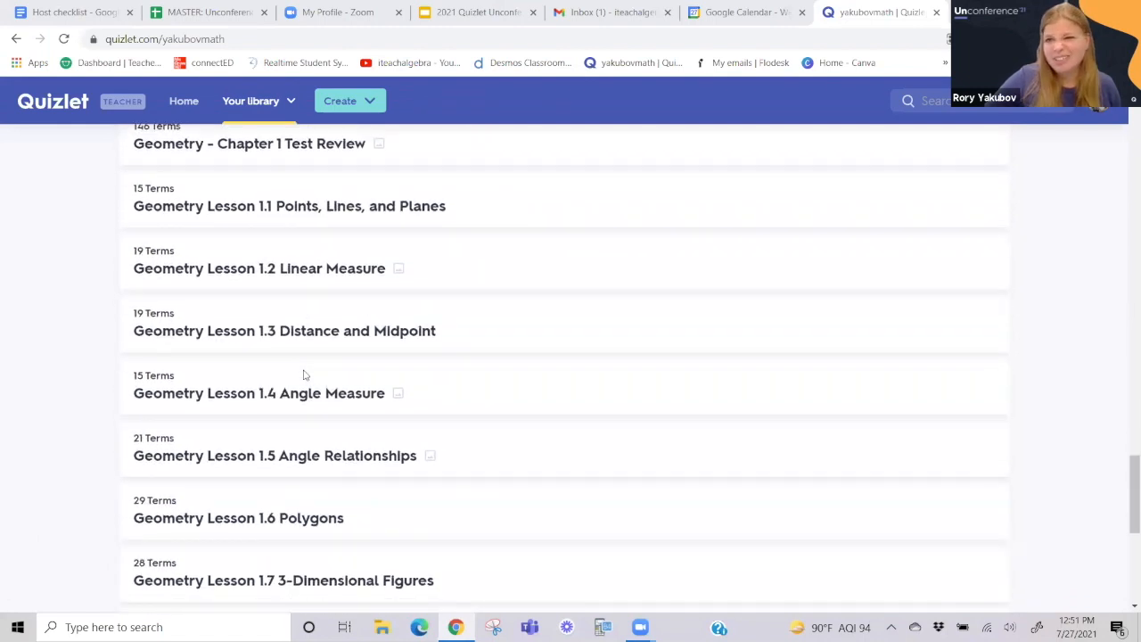
pyautogui.scroll(-6, 303, 376)
pyautogui.scroll(-6, 303, 376)
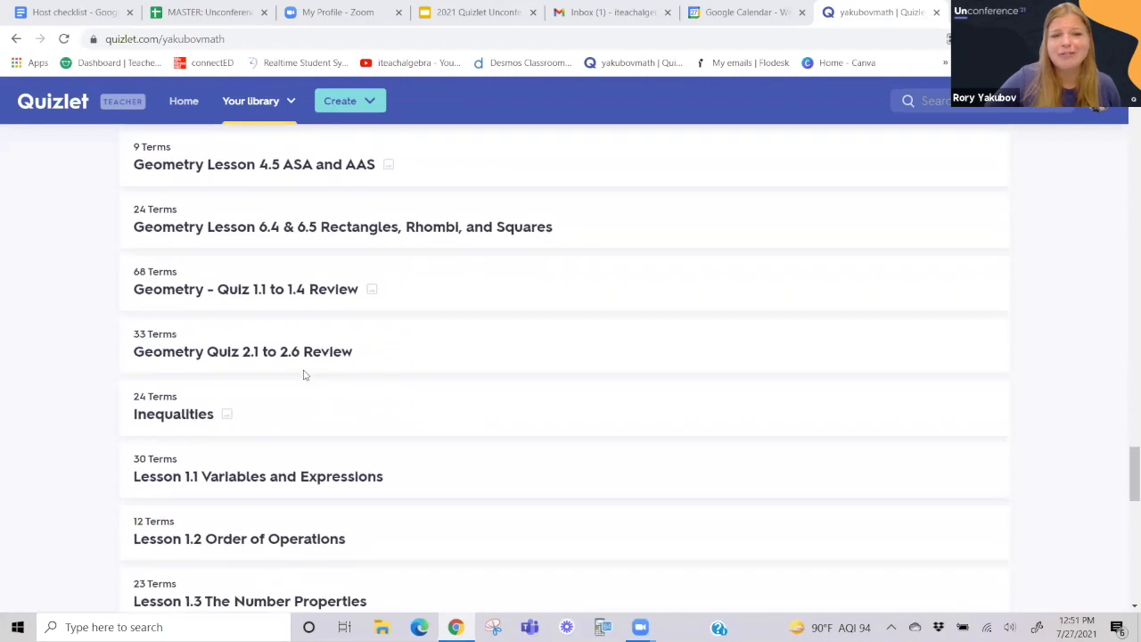
pyautogui.scroll(-1, 303, 376)
pyautogui.scroll(-3, 303, 375)
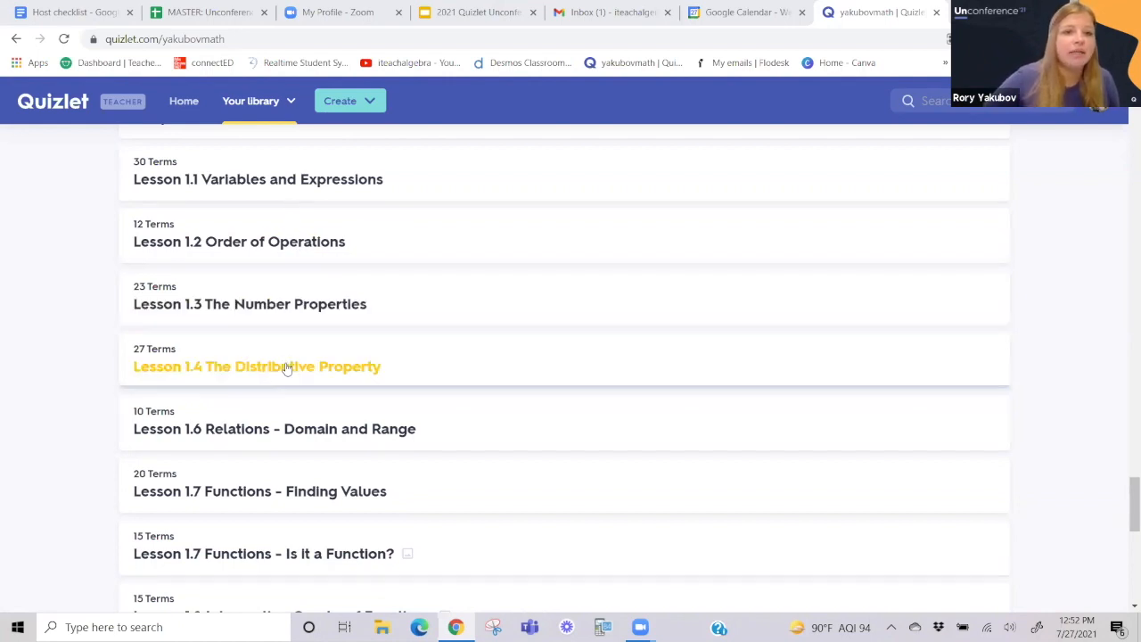
# Open the study set Lesson 1.3 The Number Properties and highlight its web address.
pyautogui.click(319, 307)
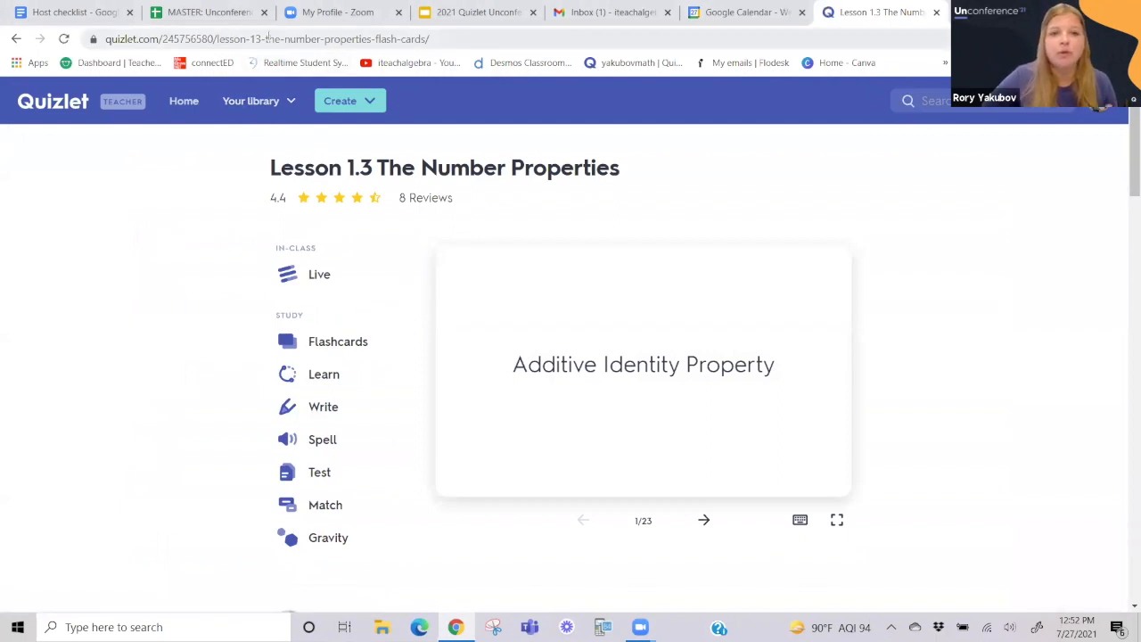
pyautogui.click(296, 39)
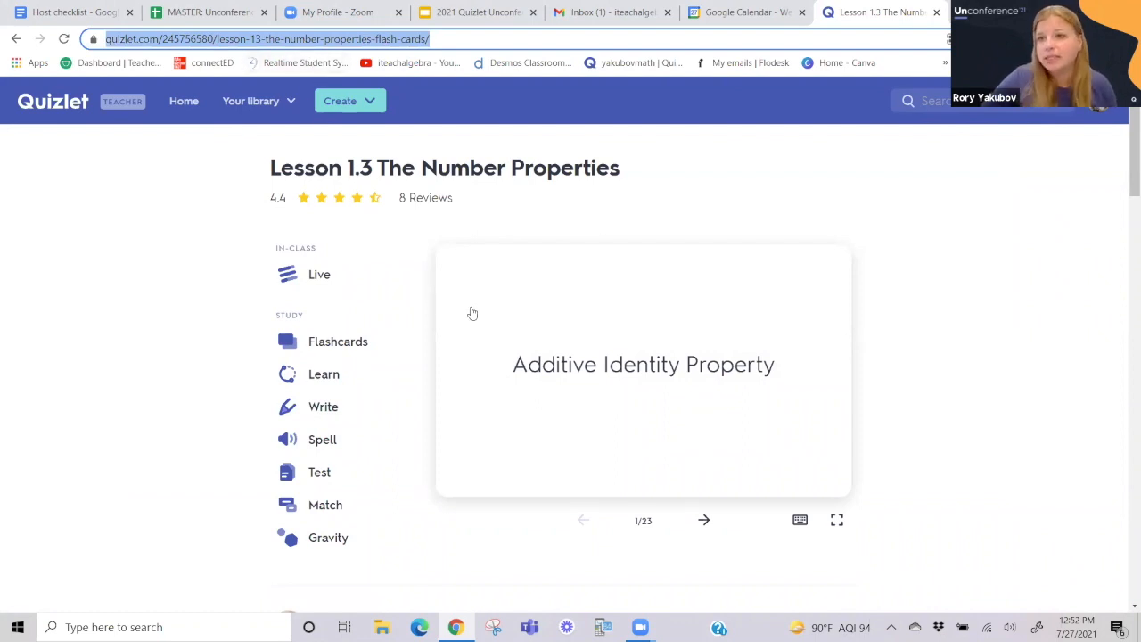
pyautogui.click(195, 291)
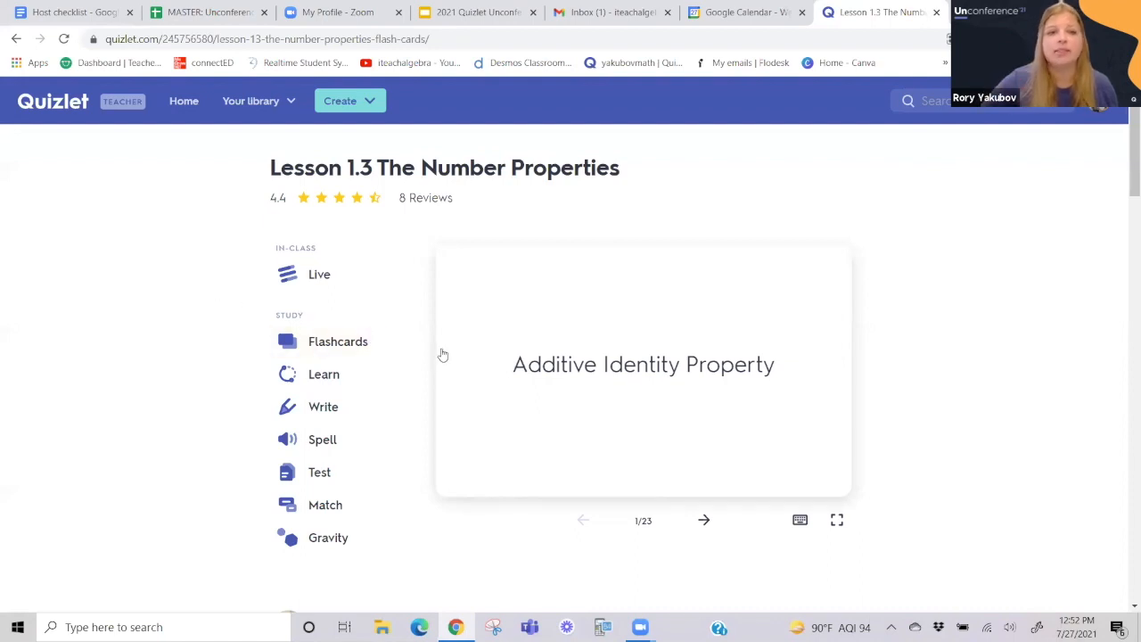
# Examine the set's list of property names and example equations, and return to the study modes.
pyautogui.scroll(-1, 355, 367)
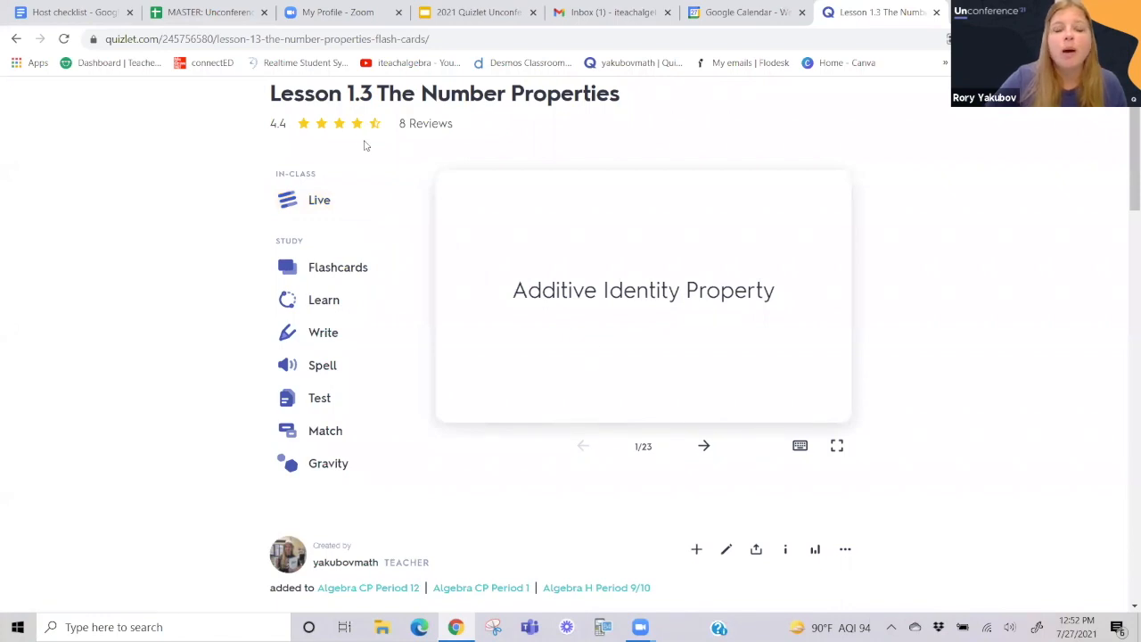
pyautogui.scroll(-4, 441, 271)
pyautogui.scroll(-3, 442, 271)
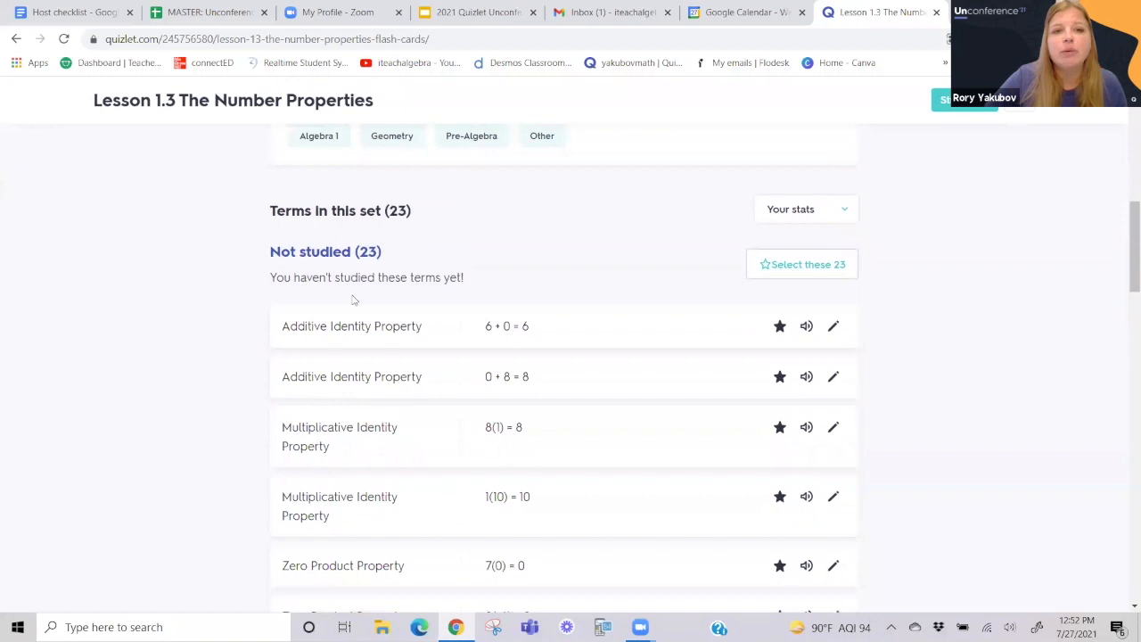
pyautogui.scroll(-1, 535, 374)
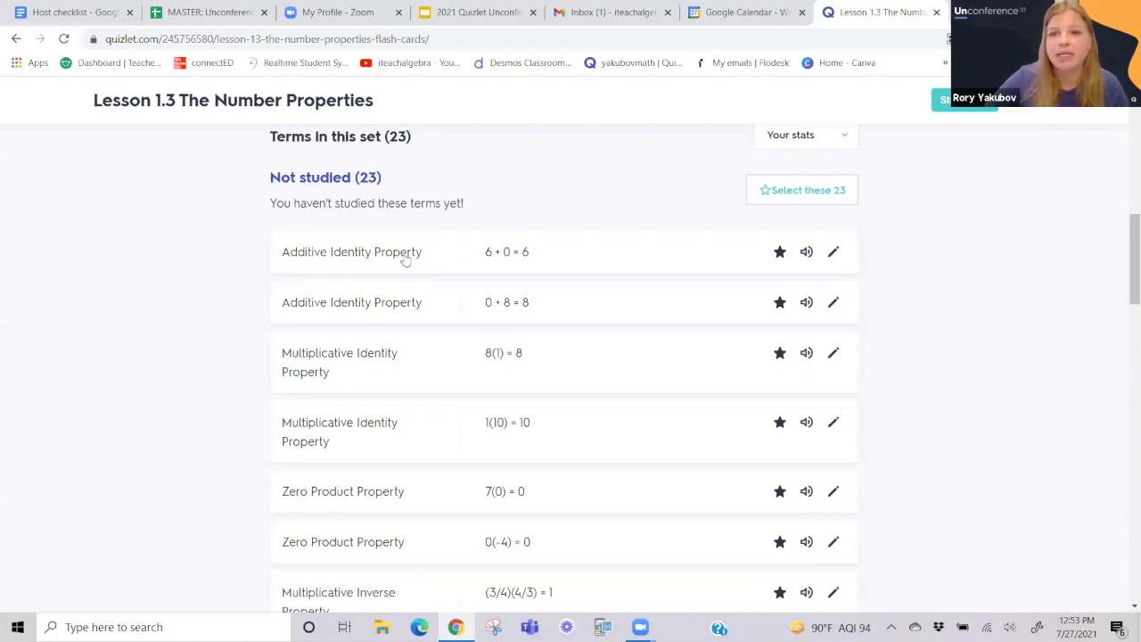
pyautogui.scroll(-1, 402, 258)
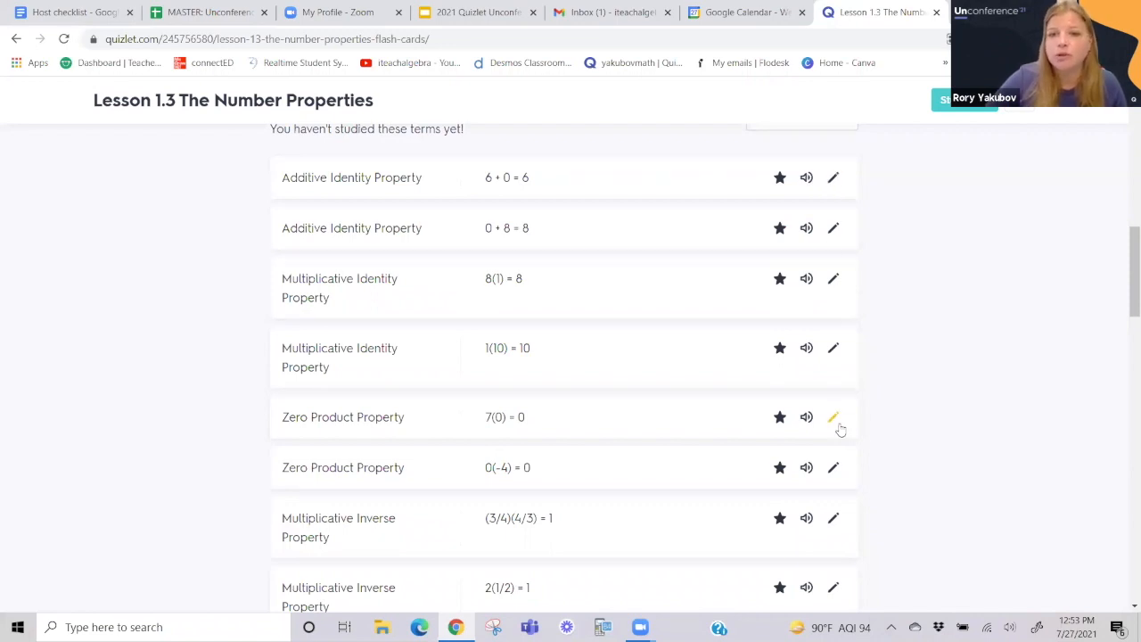
pyautogui.scroll(1, 639, 375)
pyautogui.scroll(8, 639, 375)
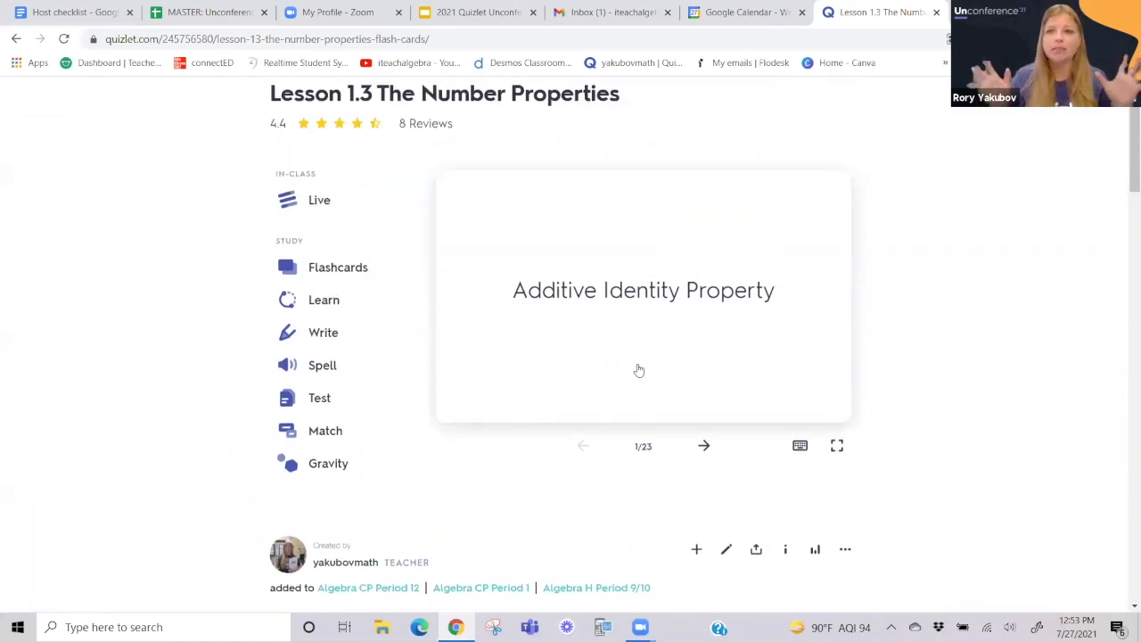
# Open the set in Flashcards mode, flip the first card to its term and back, and advance to the second card.
pyautogui.click(353, 275)
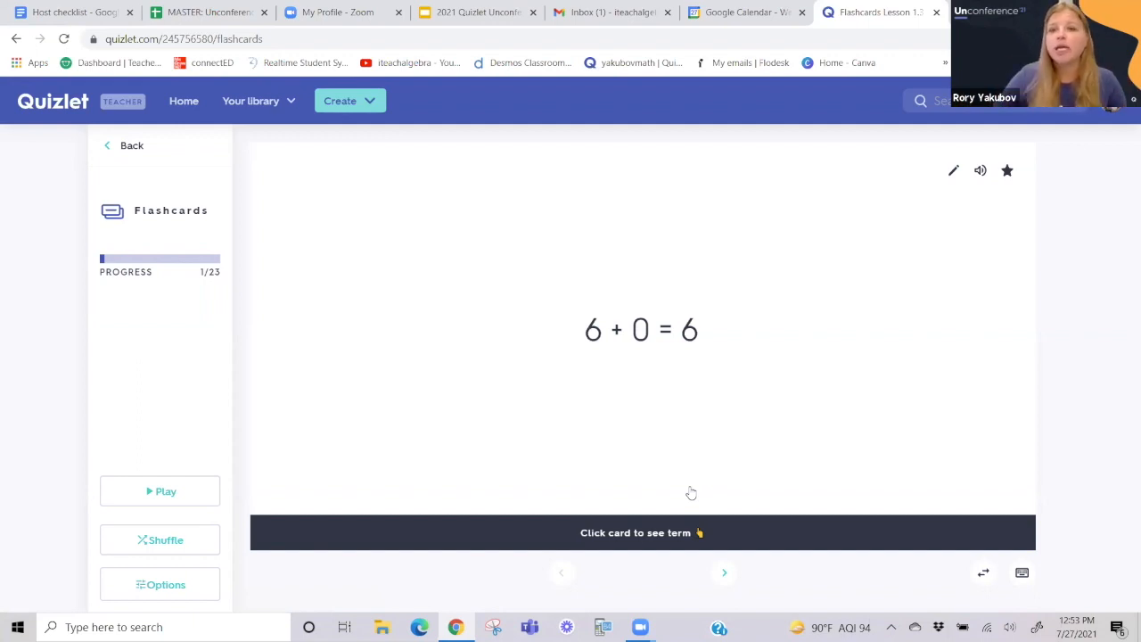
pyautogui.click(722, 329)
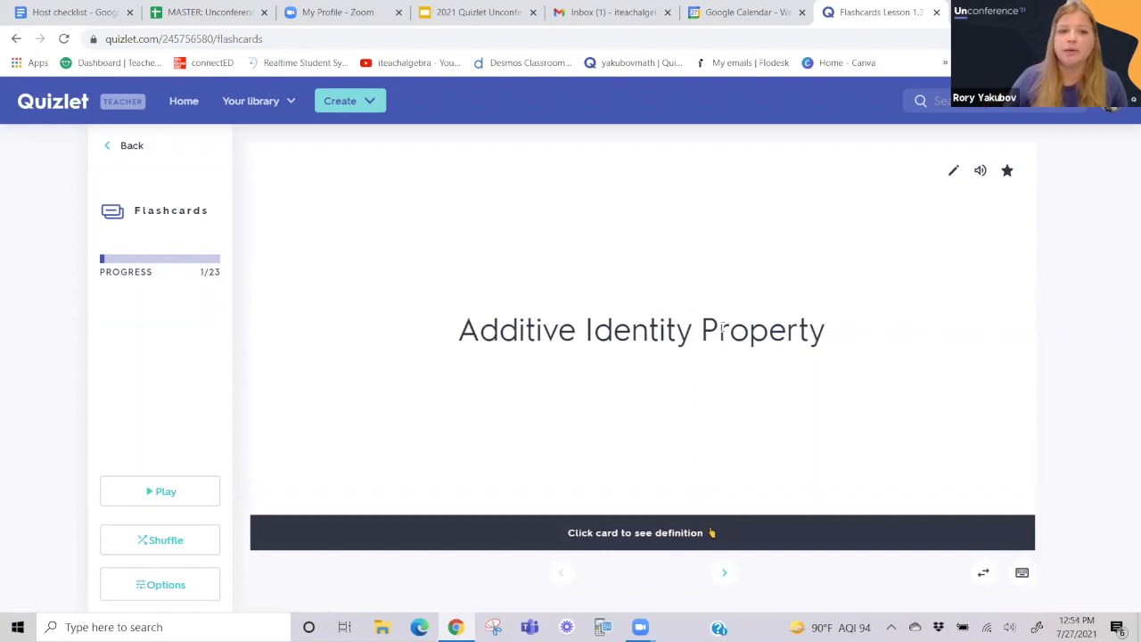
pyautogui.click(806, 417)
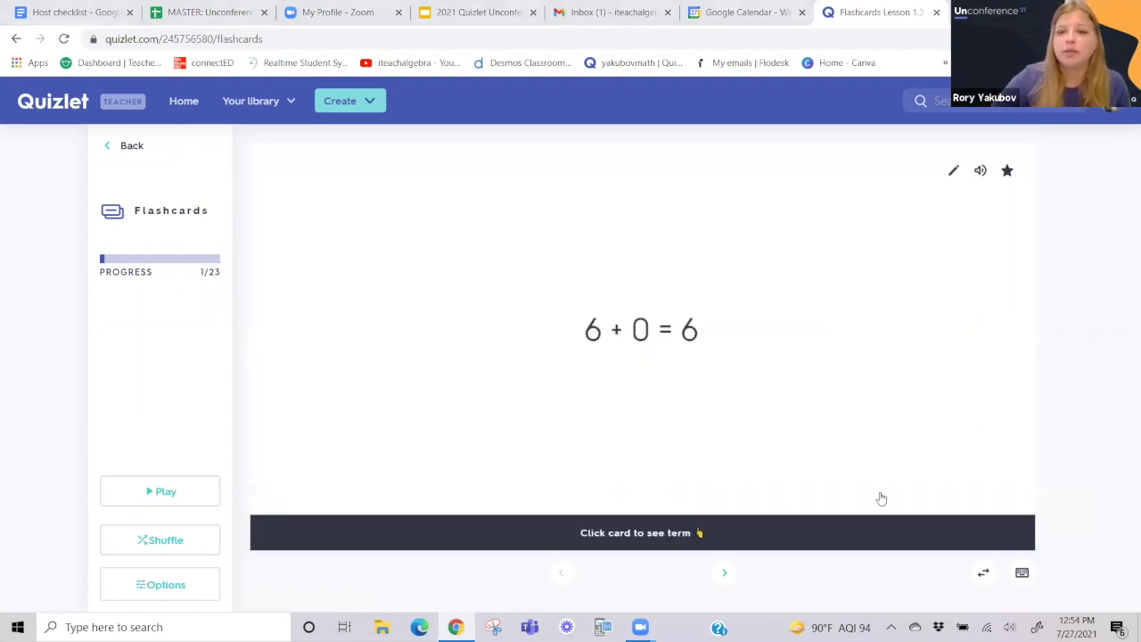
pyautogui.click(724, 573)
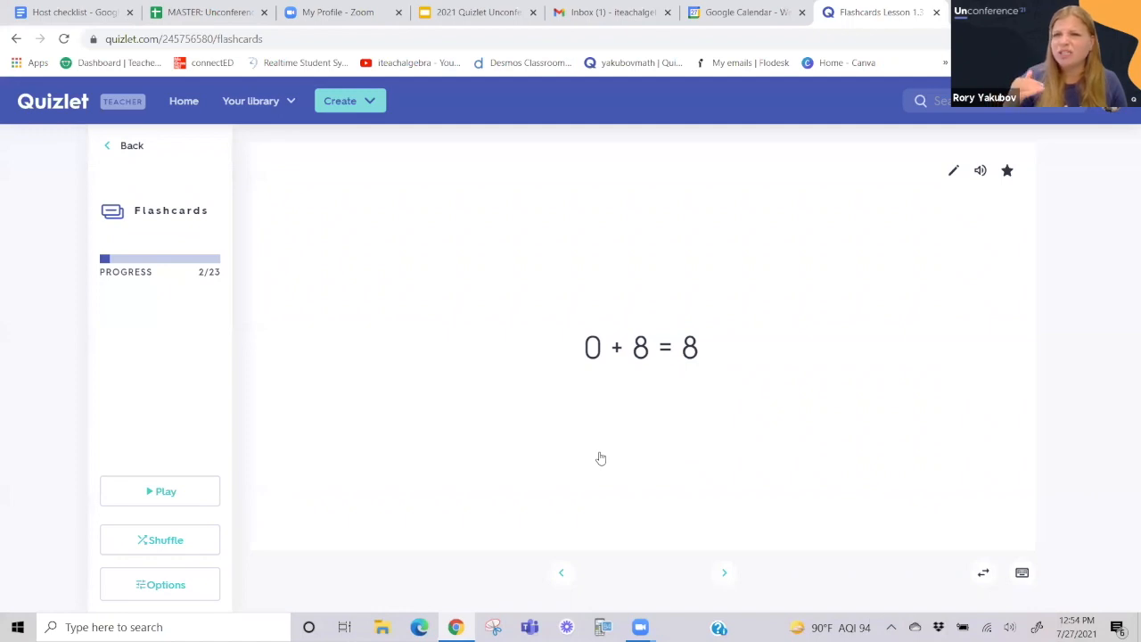
# Shuffle the flashcards and flip the first shuffled card to its term and back to its definition.
pyautogui.click(171, 548)
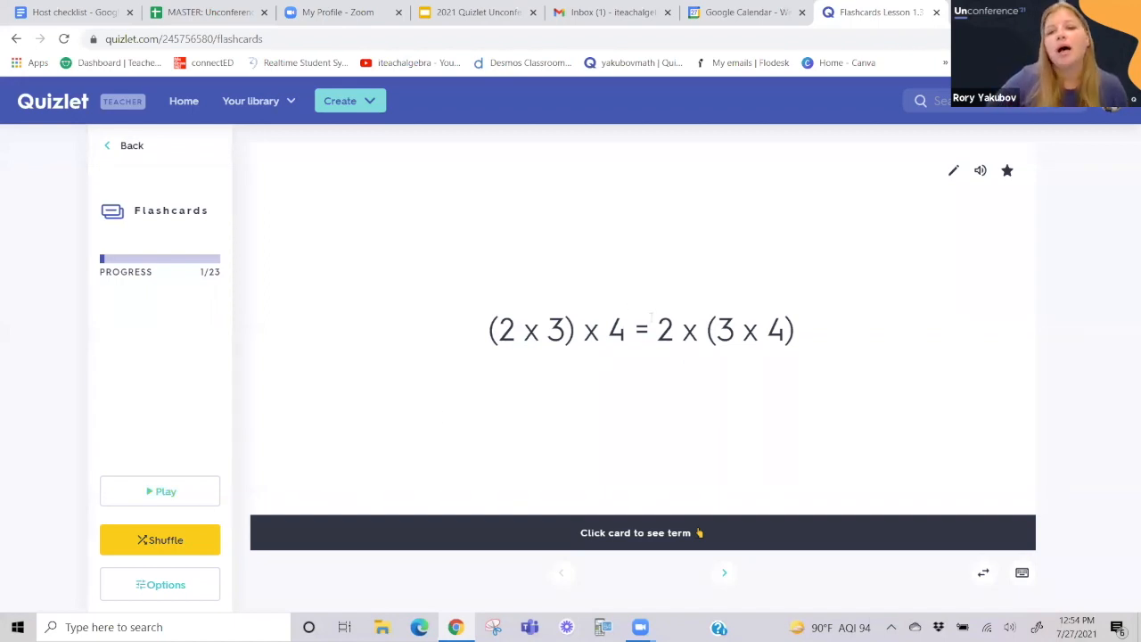
pyautogui.click(649, 389)
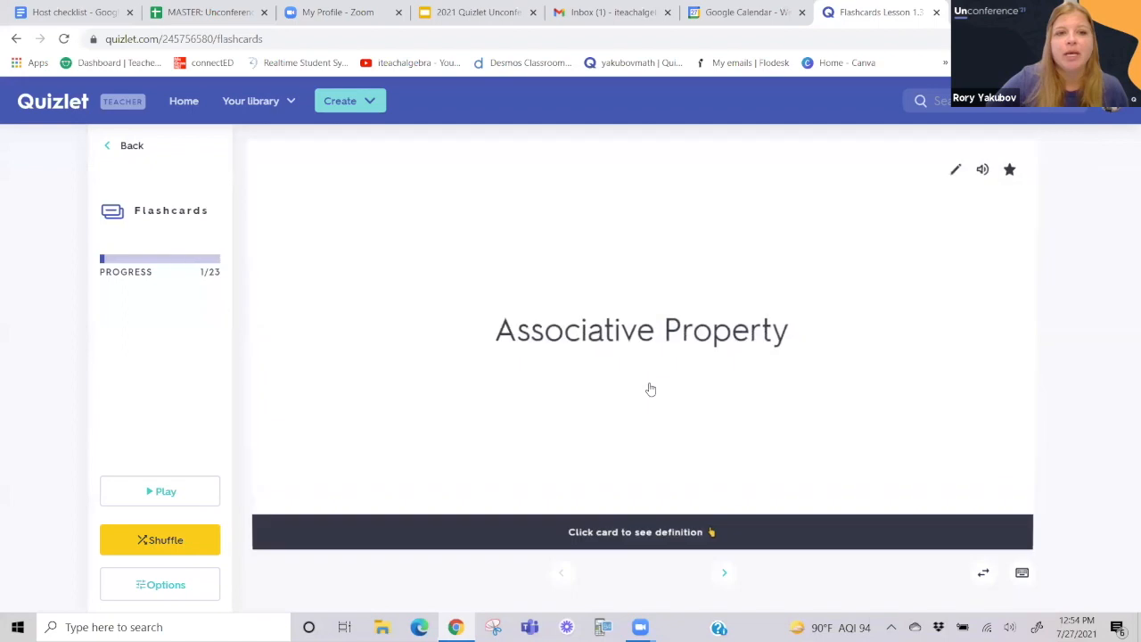
pyautogui.click(818, 366)
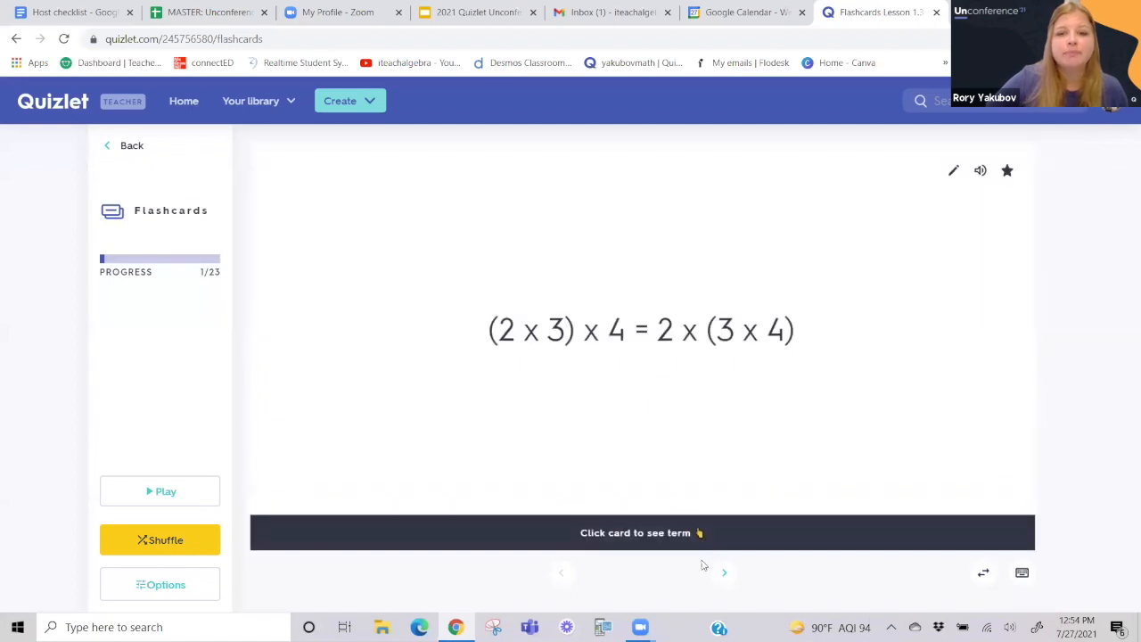
# Advance through the shuffled flashcards, using automatic play, and return to the set's page.
pyautogui.click(724, 572)
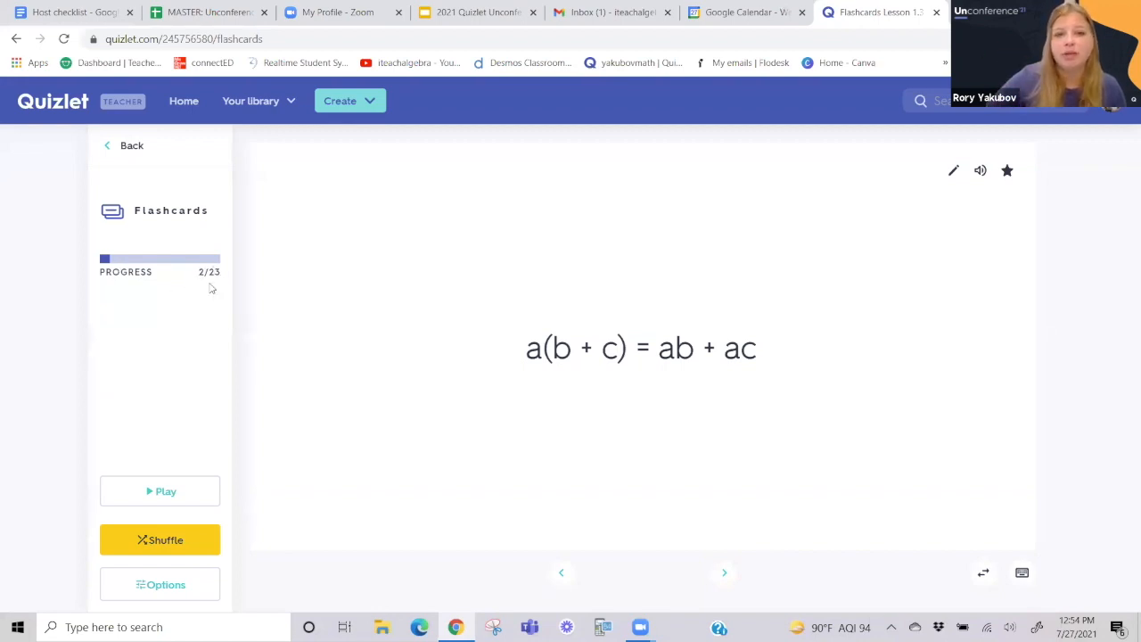
pyautogui.click(165, 495)
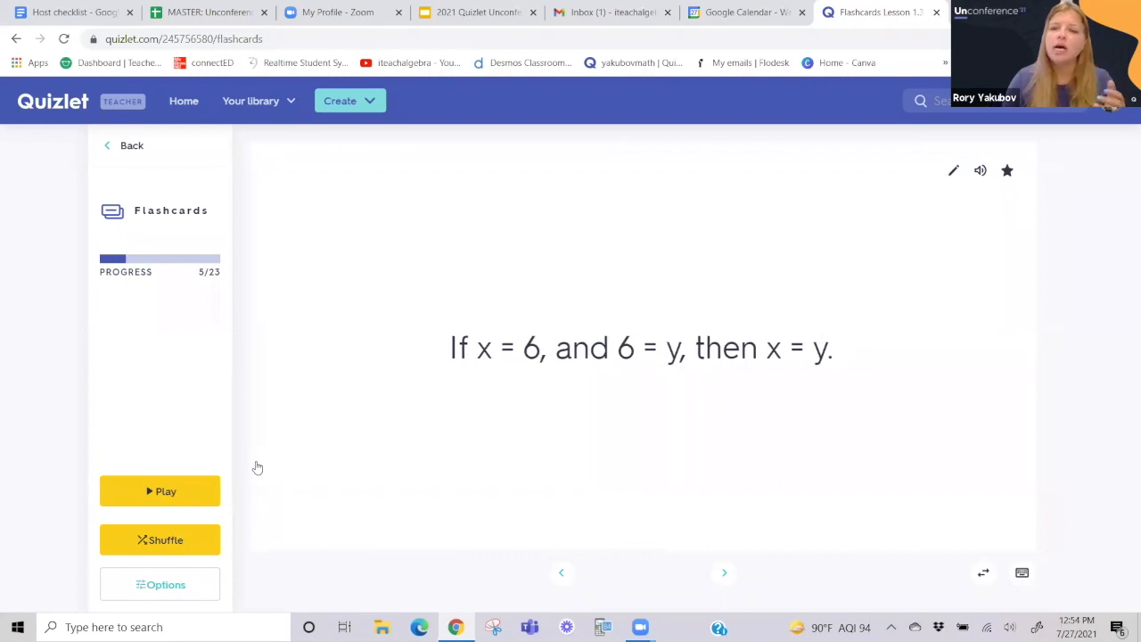
pyautogui.click(134, 146)
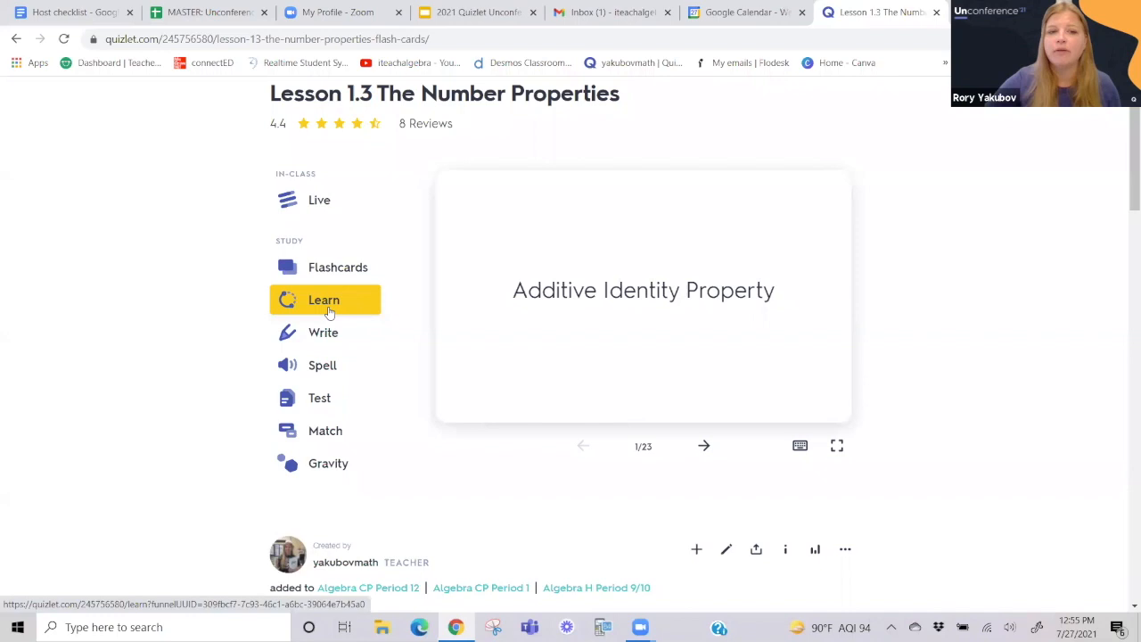
# Start Learn mode for the set and match 8(1) = 8 with Multiplicative Identity Property.
pyautogui.click(329, 312)
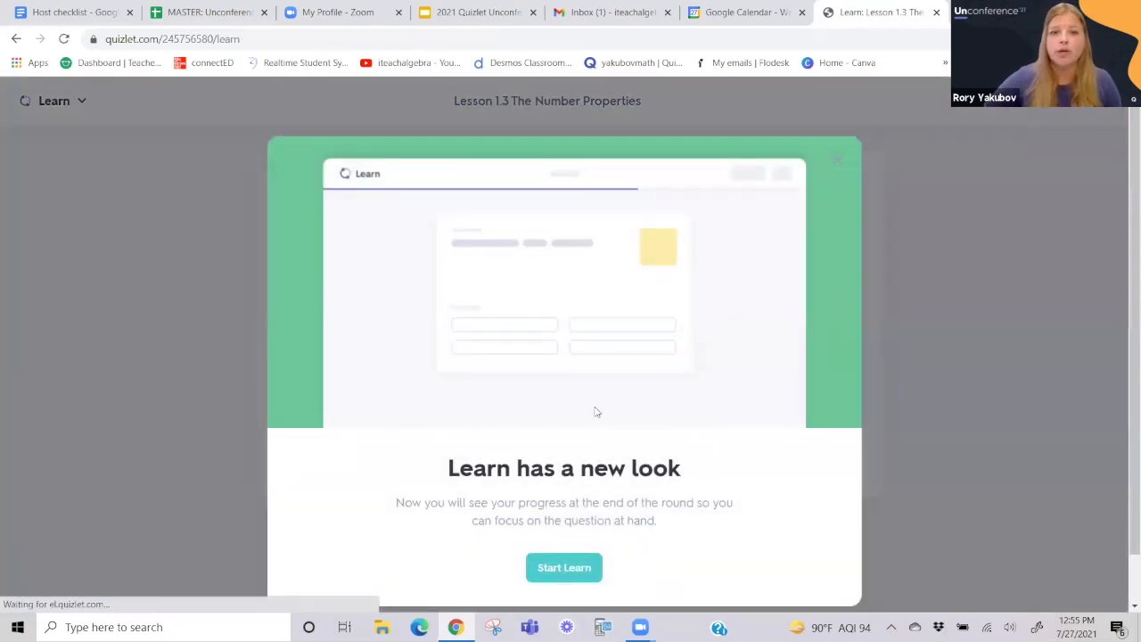
pyautogui.click(576, 573)
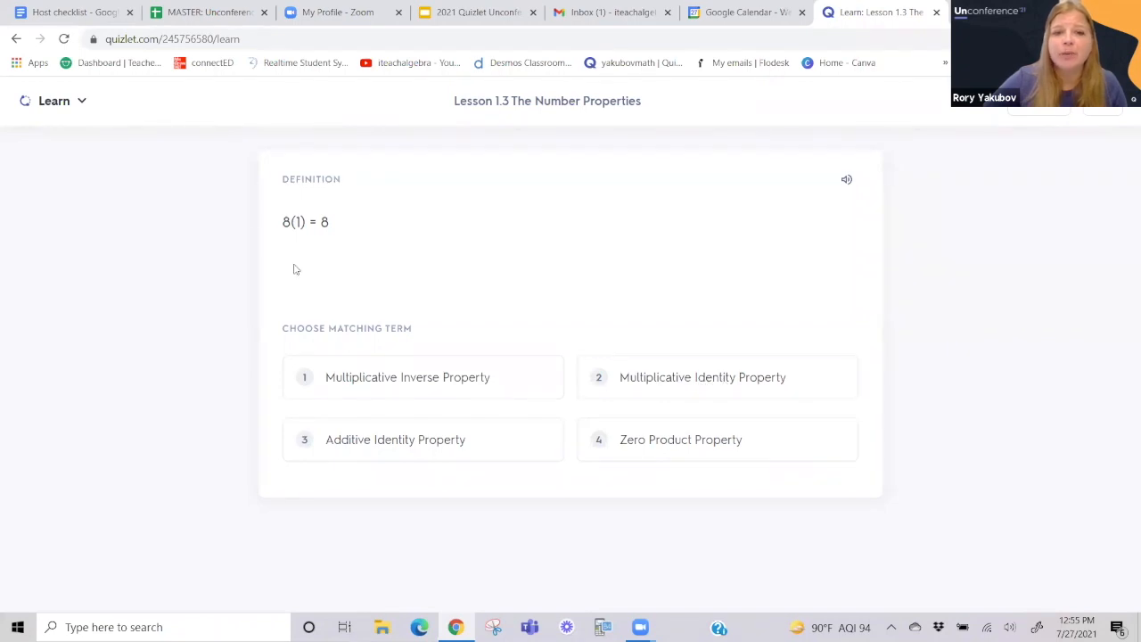
pyautogui.click(668, 385)
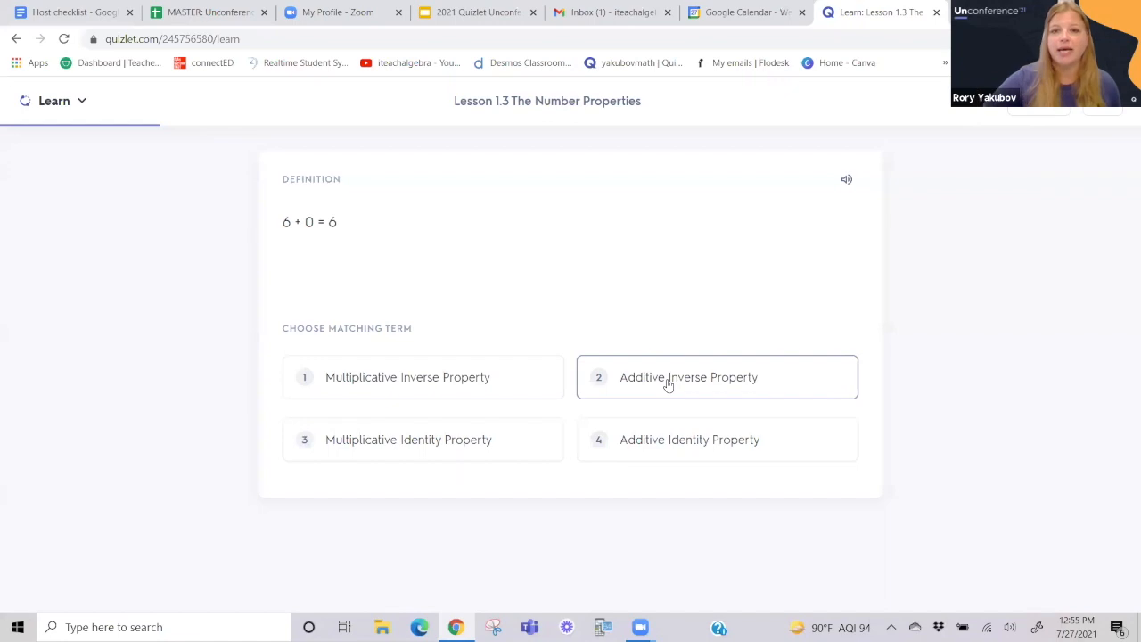
# Match 6 + 0 = 6 with Additive Identity, 7(0) = 0 and 0(-4) = 0 with Zero Product, and 1(10) = 10 with Additive Inverse.
pyautogui.click(662, 448)
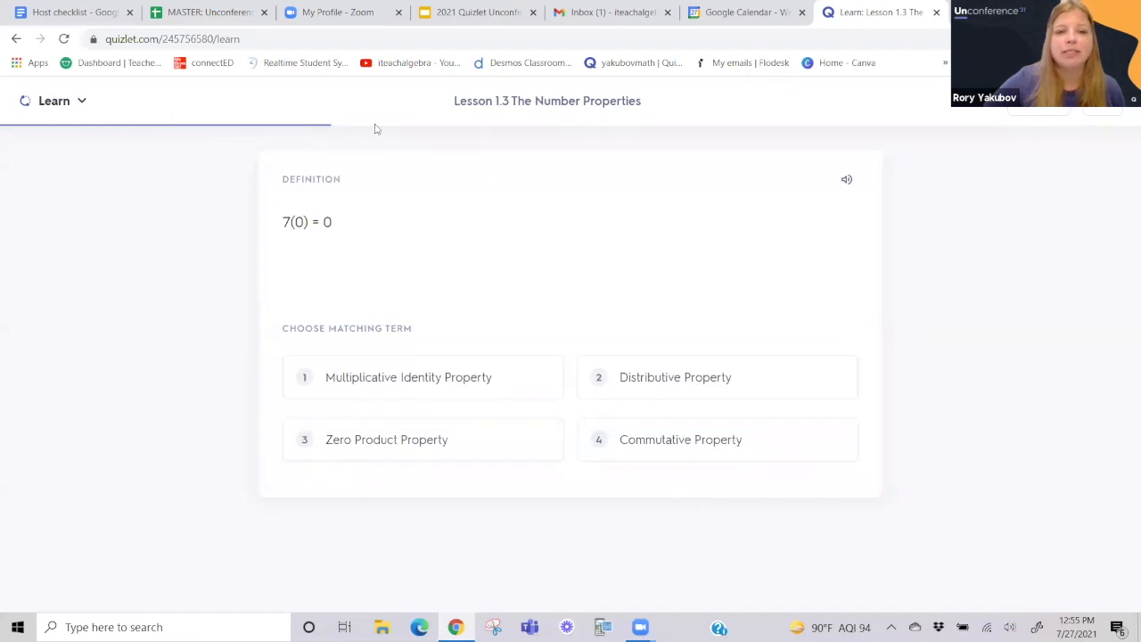
pyautogui.click(445, 442)
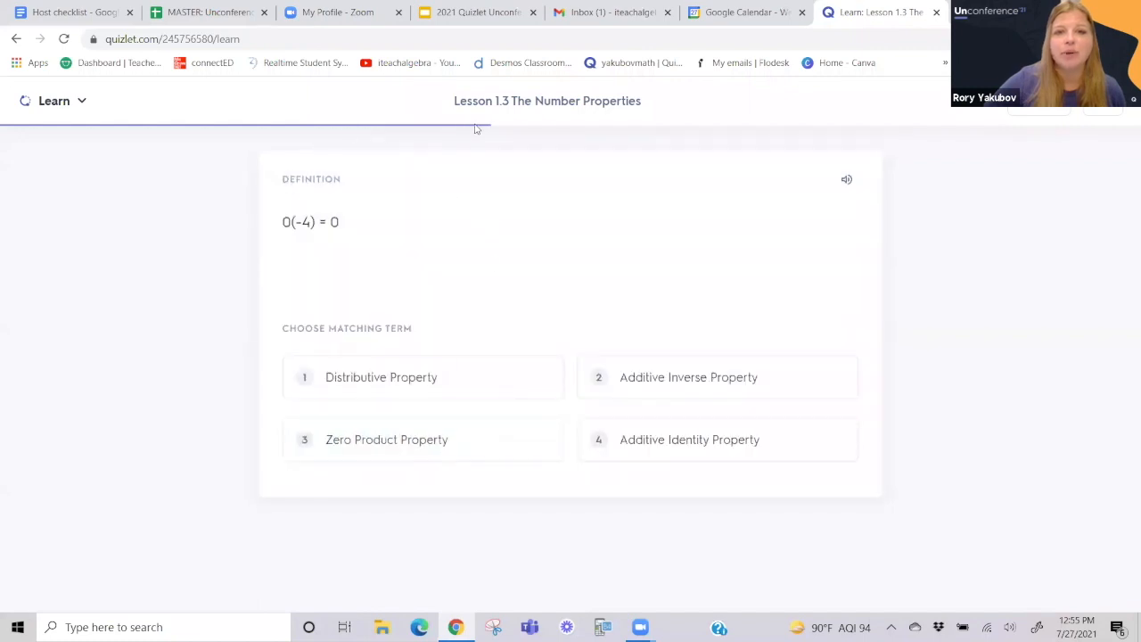
pyautogui.click(447, 442)
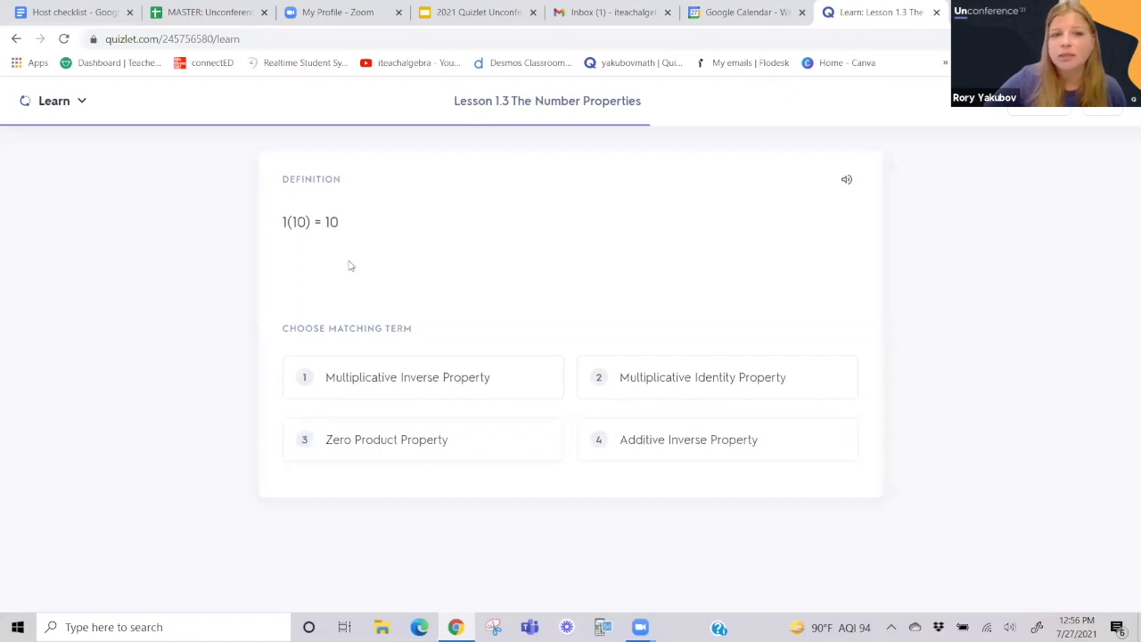
pyautogui.click(642, 453)
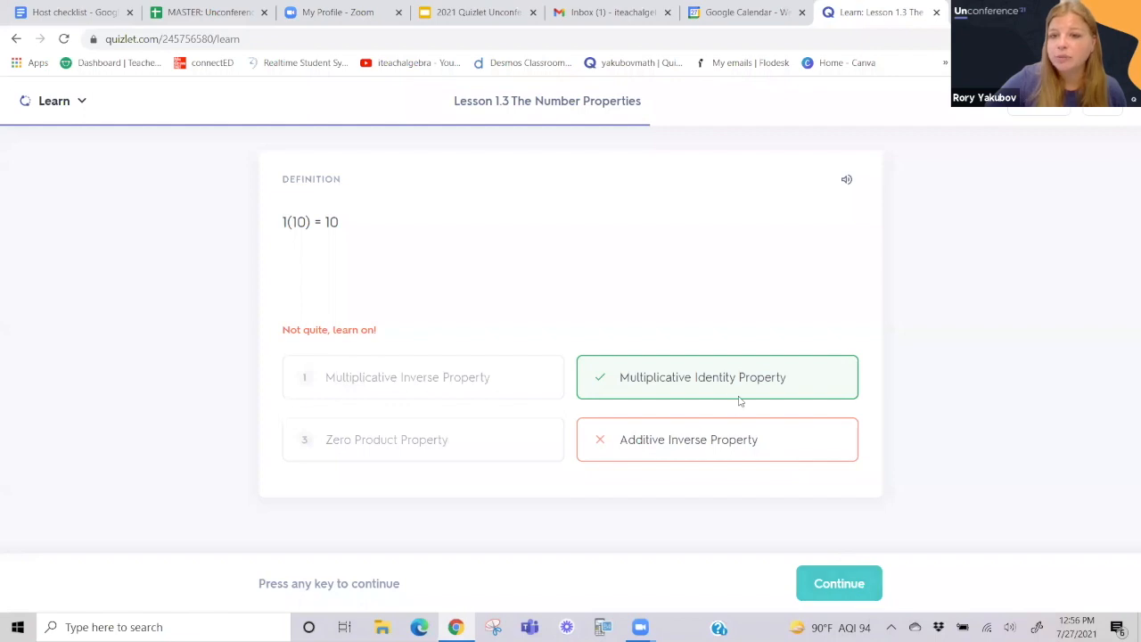
# Match 0 + 8 = 8 with Additive Identity, 1(10) = 10 with Multiplicative Identity and (3/4)(4/3) = 1 with Multiplicative Inverse, and review the round's terms.
pyautogui.click(853, 598)
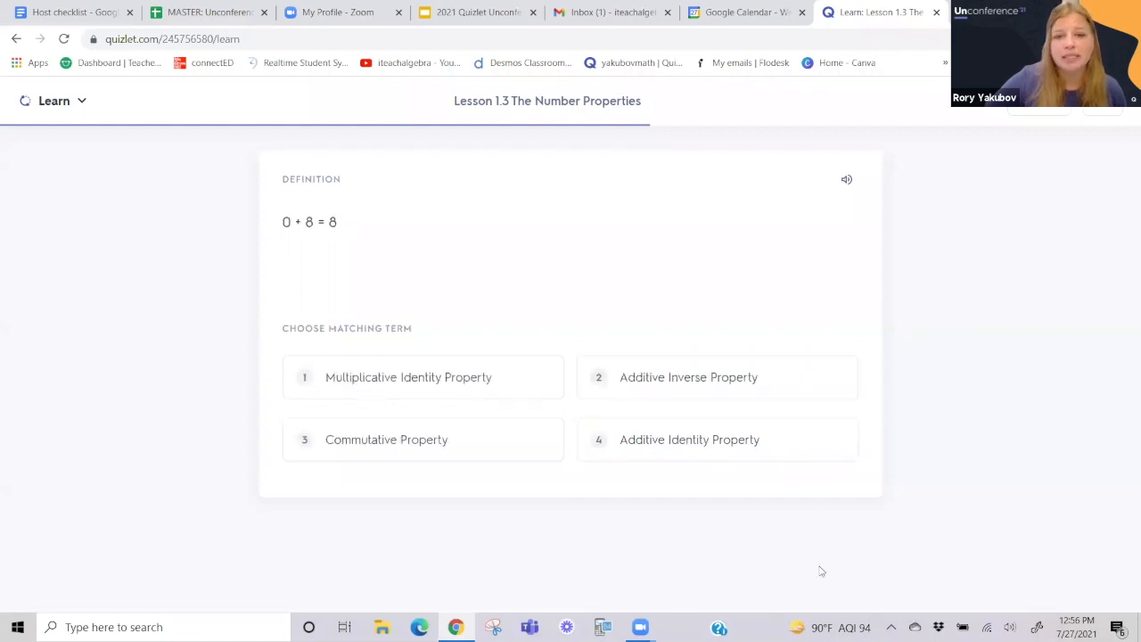
pyautogui.click(679, 443)
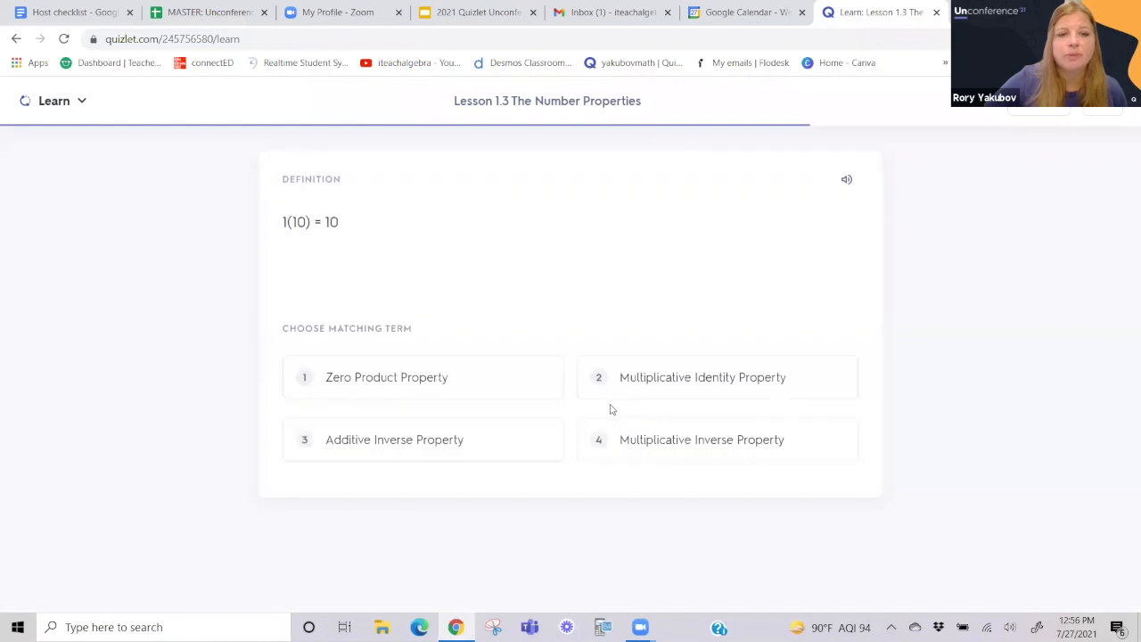
pyautogui.click(658, 383)
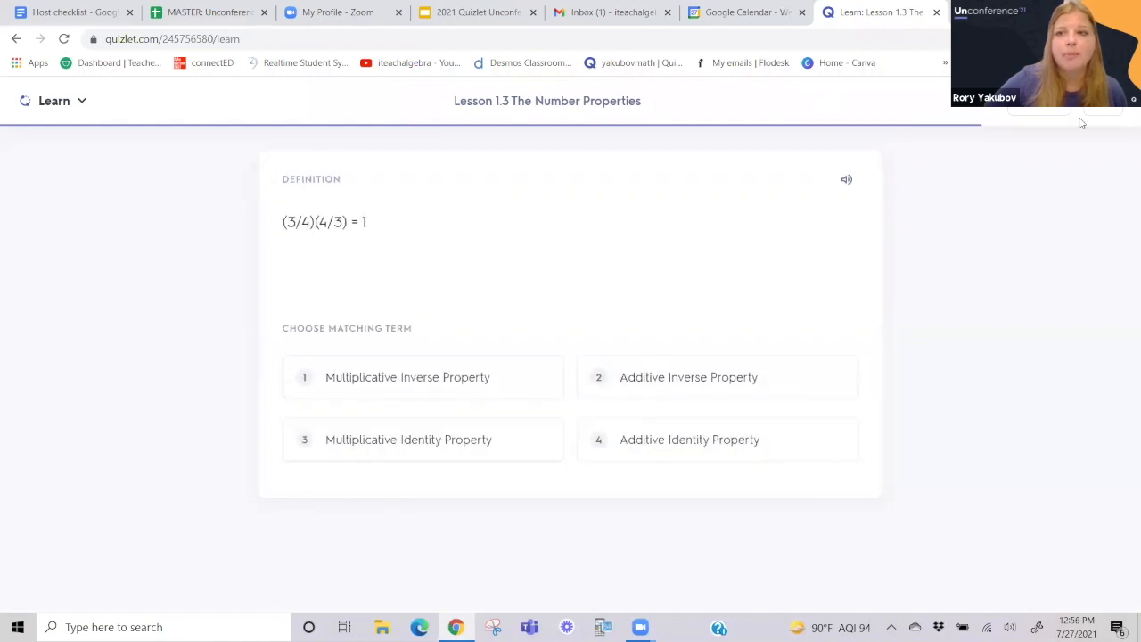
pyautogui.click(466, 385)
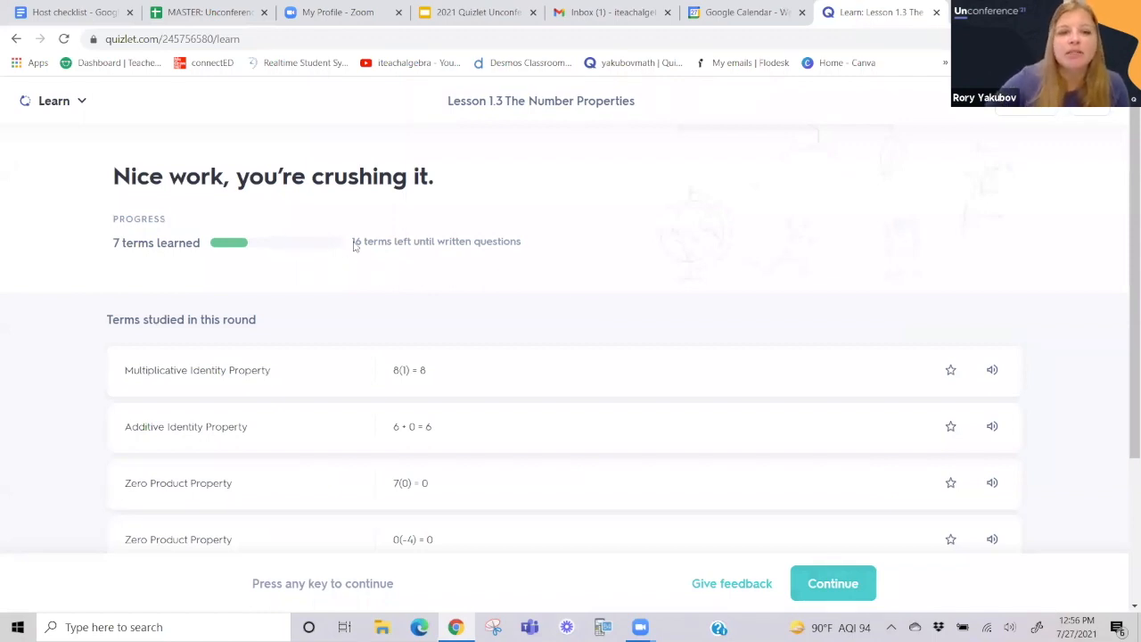
pyautogui.scroll(-2, 481, 321)
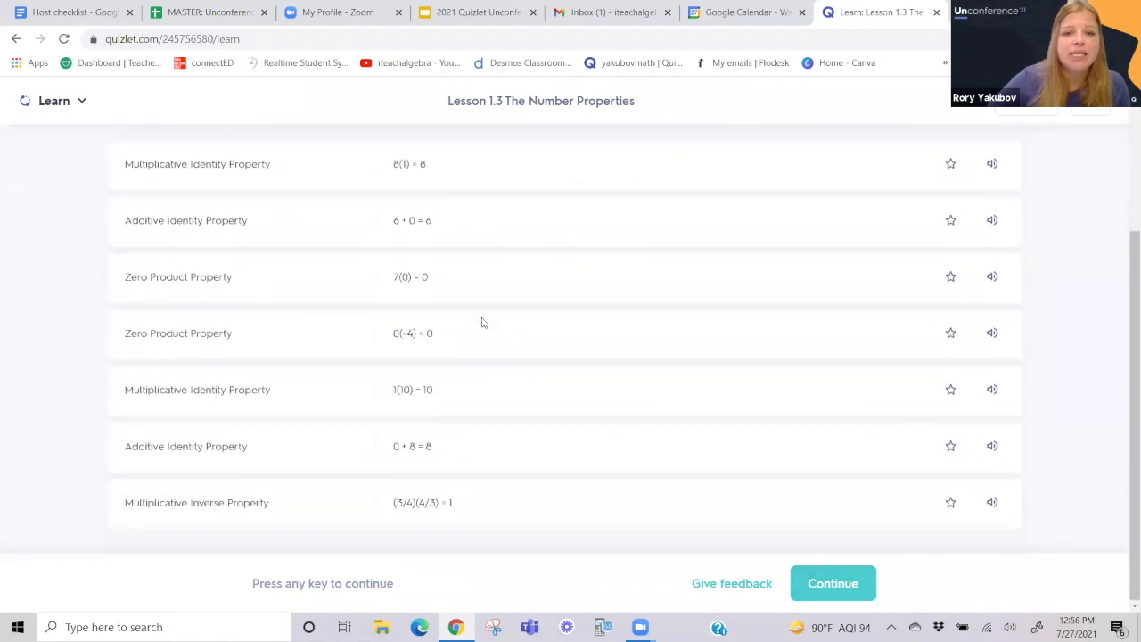
pyautogui.scroll(1, 614, 399)
pyautogui.scroll(2, 614, 399)
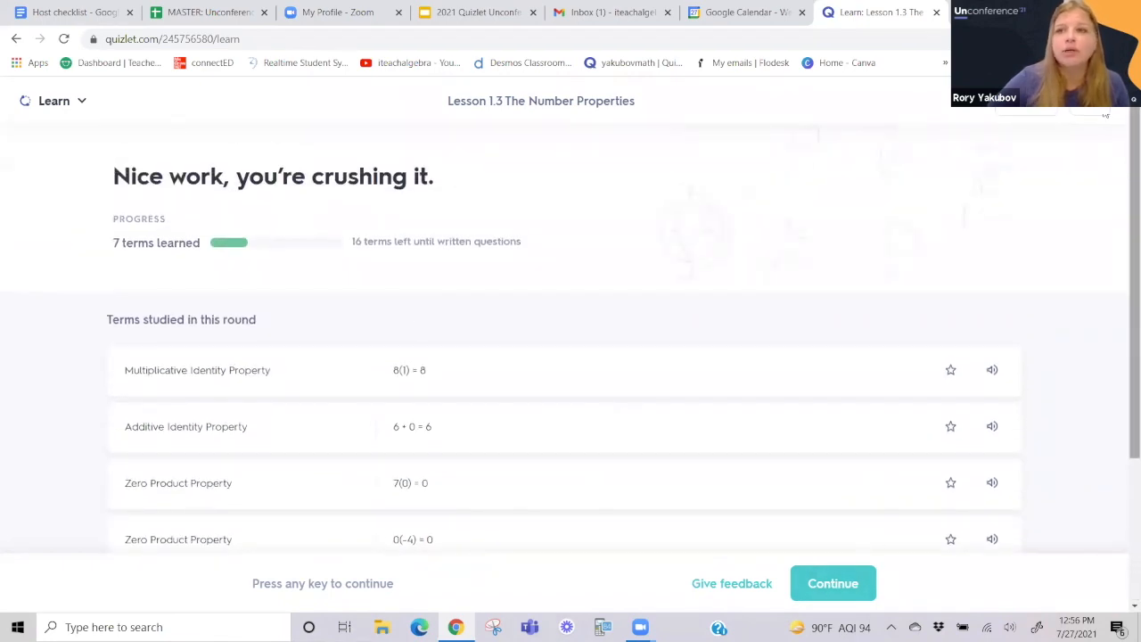
# Disable Written questions in the Learn options, keeping only Multiple choice questions, and return to the set's page.
pyautogui.click(1022, 106)
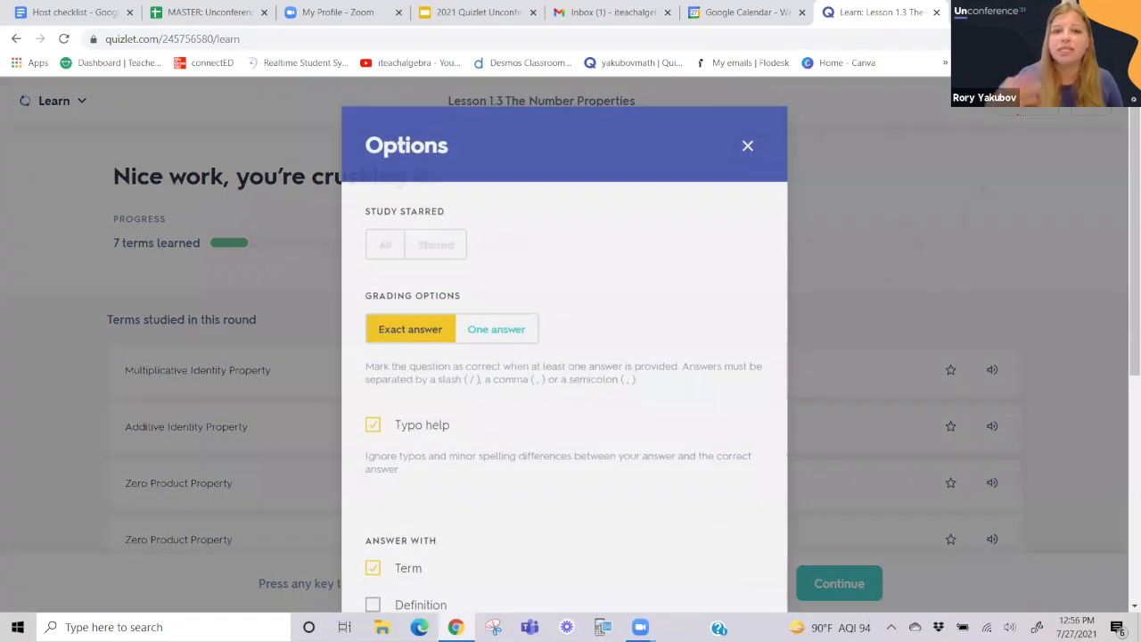
pyautogui.scroll(-3, 583, 357)
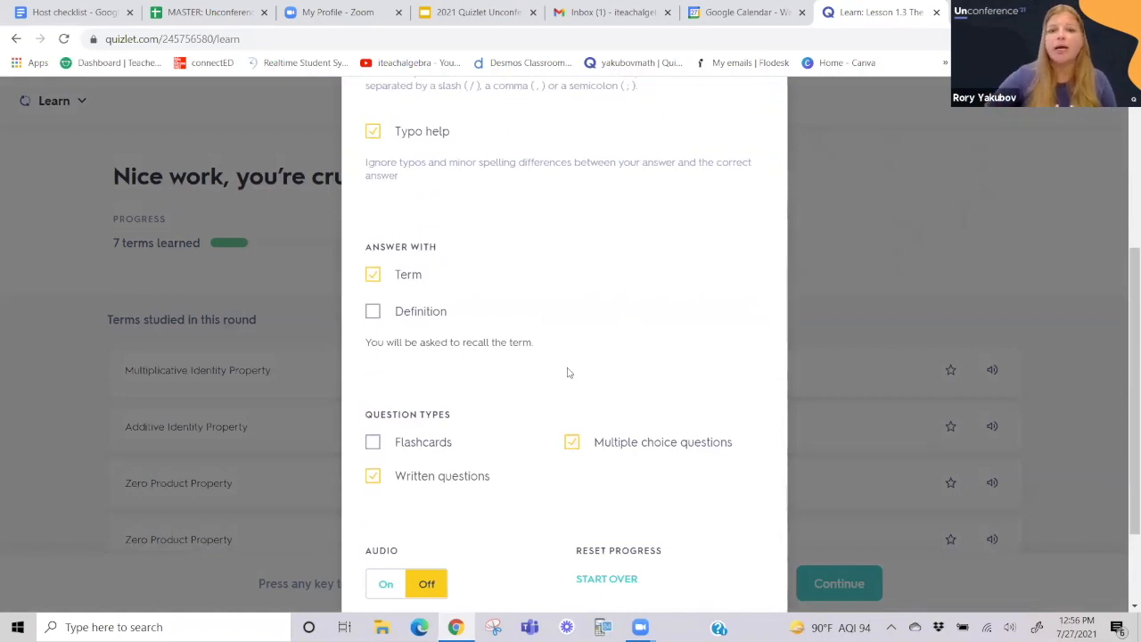
pyautogui.click(393, 445)
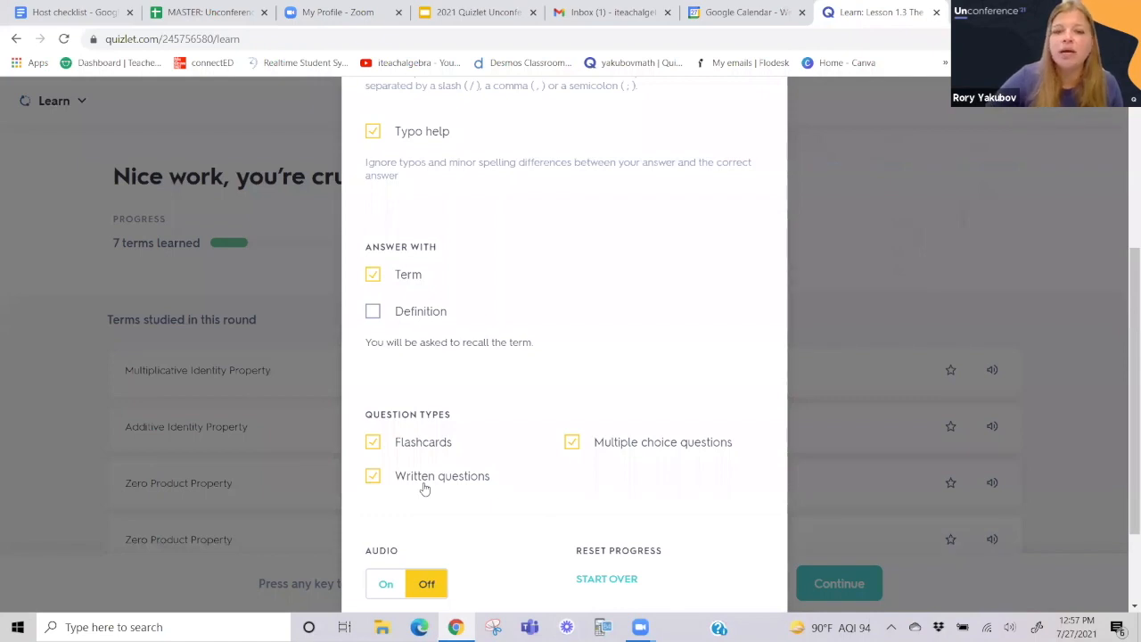
pyautogui.click(422, 446)
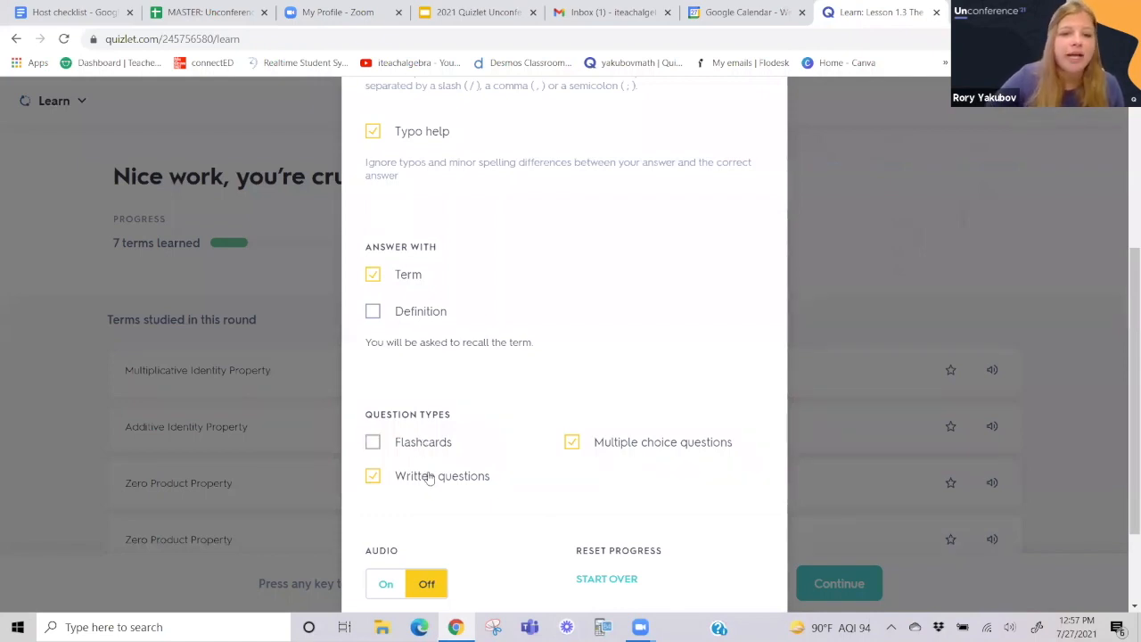
pyautogui.click(377, 478)
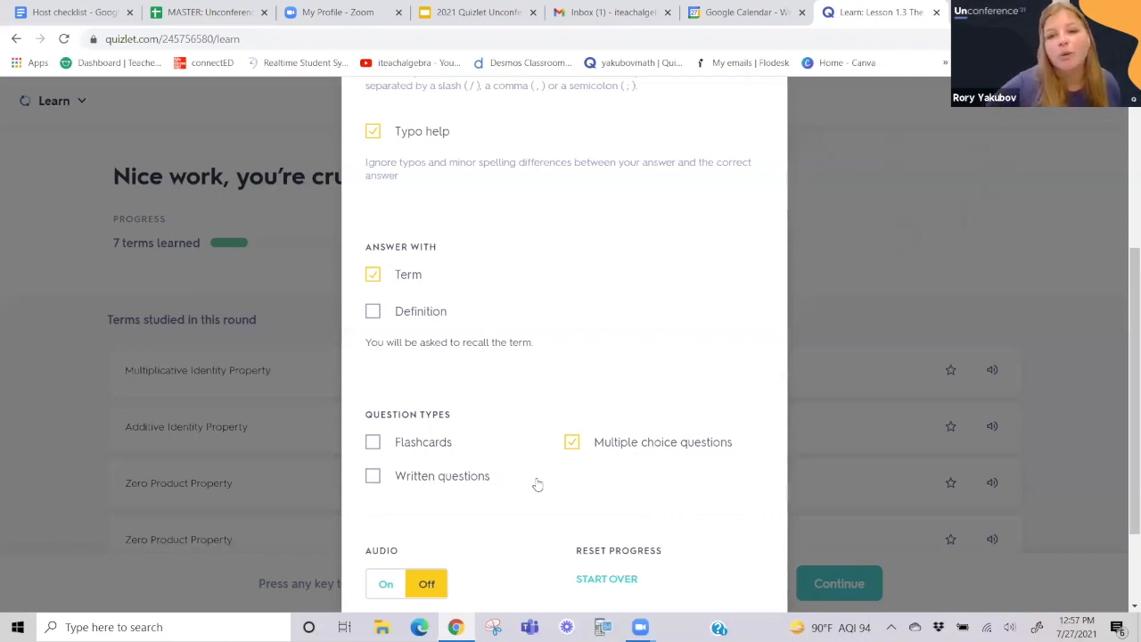
pyautogui.scroll(-2, 537, 484)
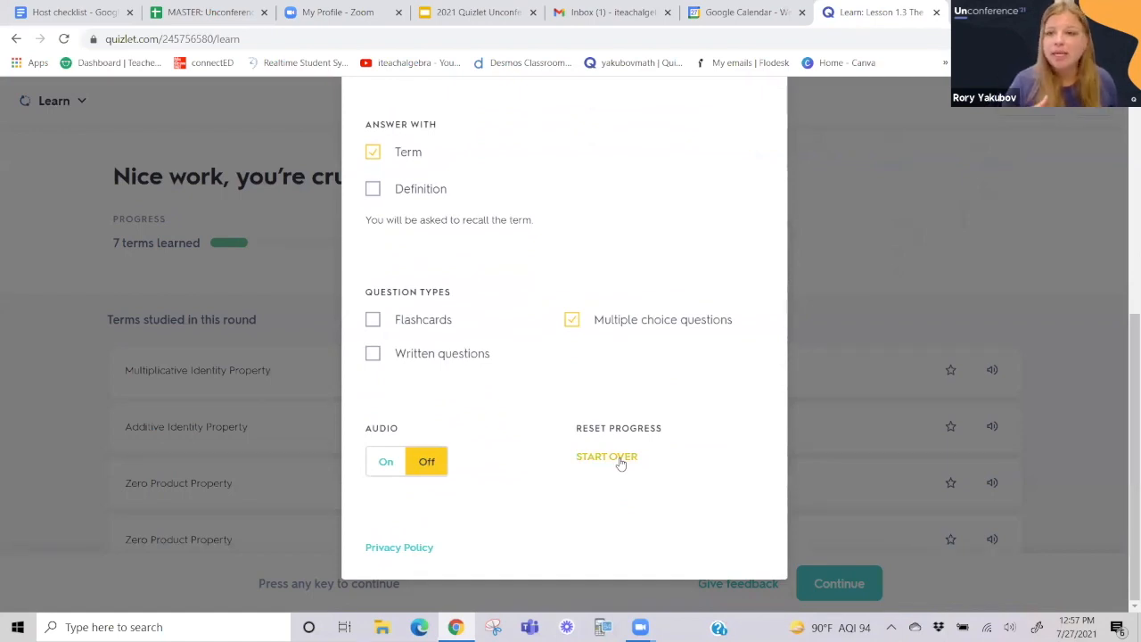
pyautogui.scroll(3, 621, 465)
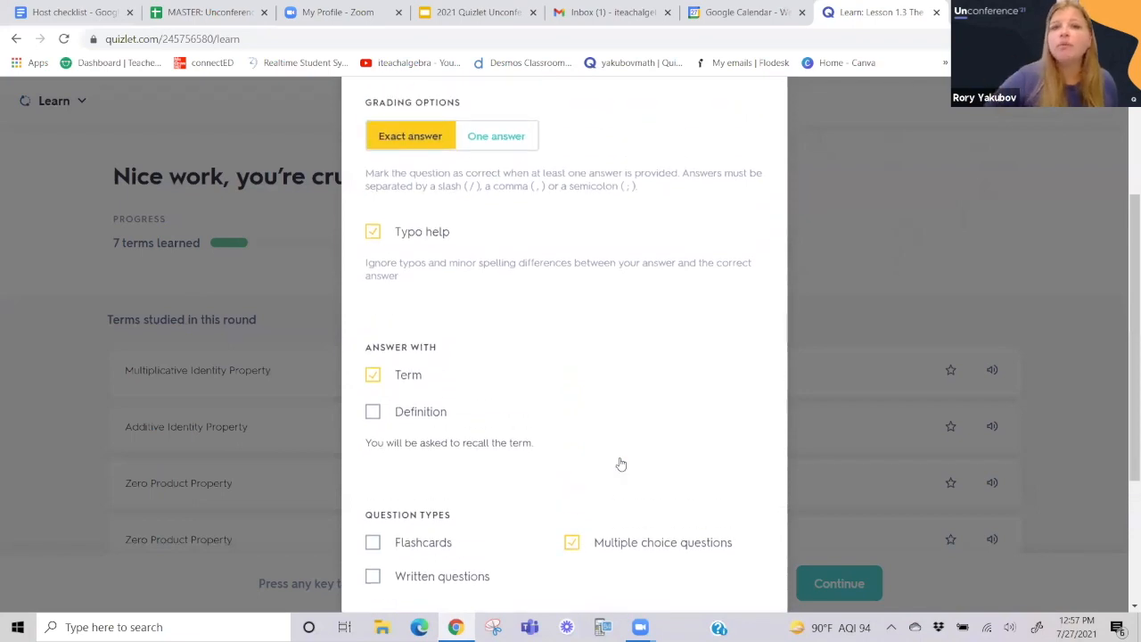
pyautogui.scroll(2, 621, 464)
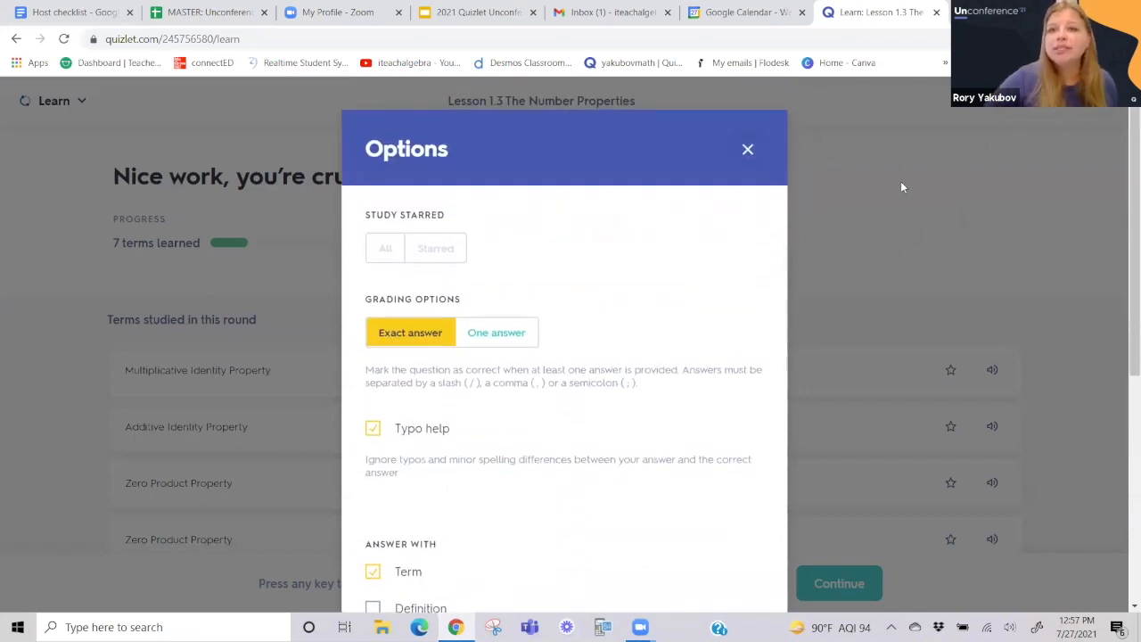
pyautogui.click(747, 152)
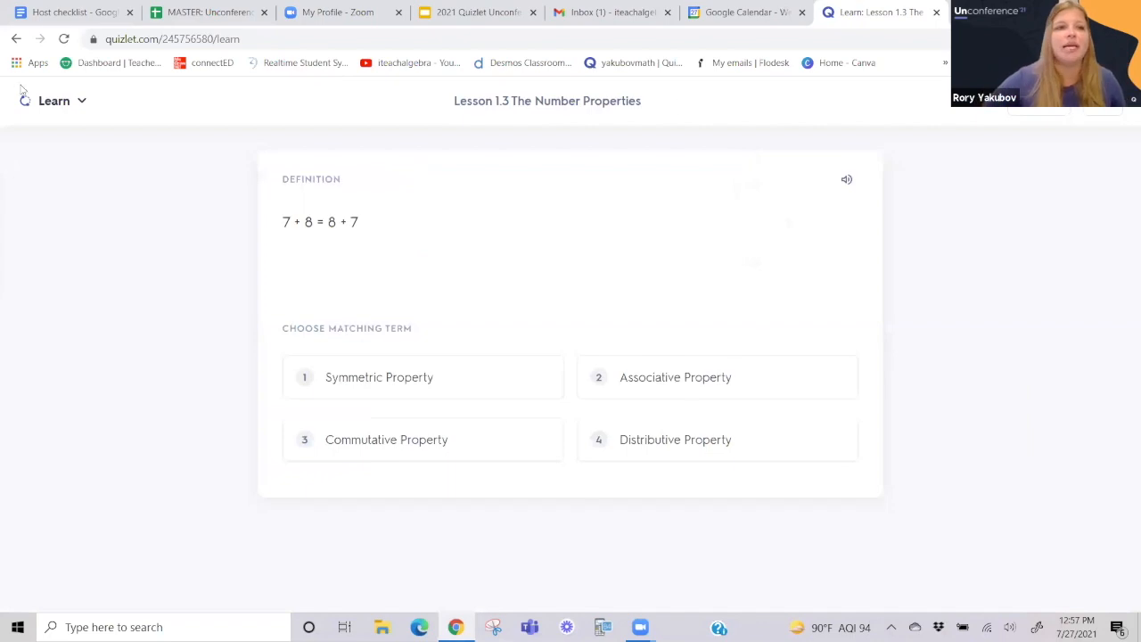
pyautogui.click(1106, 121)
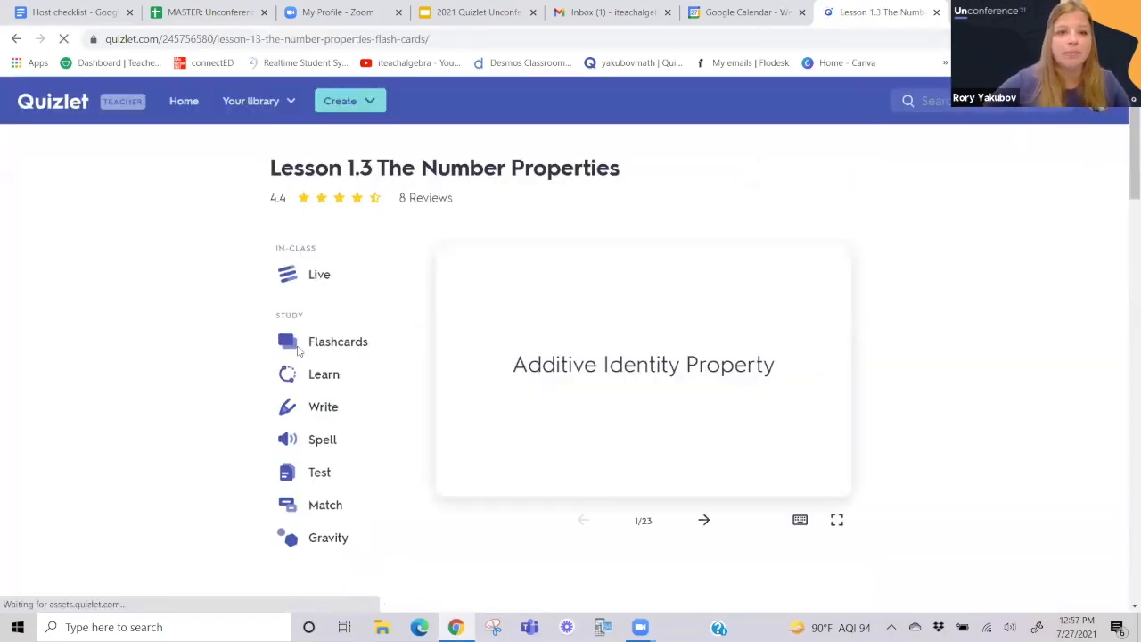
# Start Write mode for the set and answer 2 + (3 + 4) = (2 + 3) + 4 with Associative Property.
pyautogui.click(338, 415)
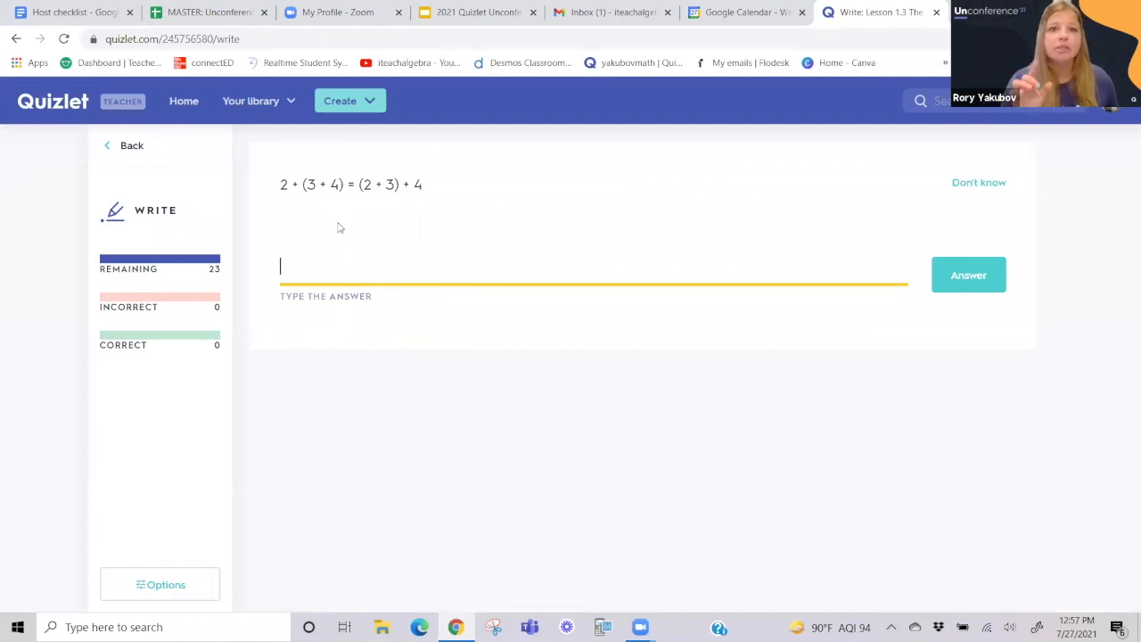
pyautogui.write('Asso')
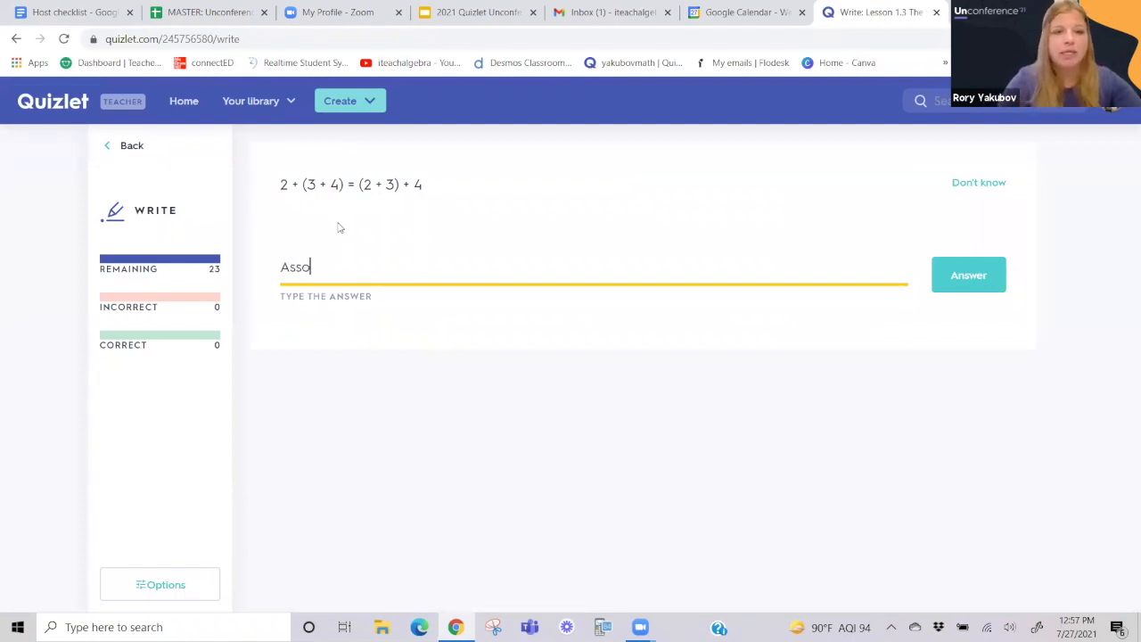
pyautogui.write('ciative')
pyautogui.press('BackSpace')
pyautogui.write('Property')
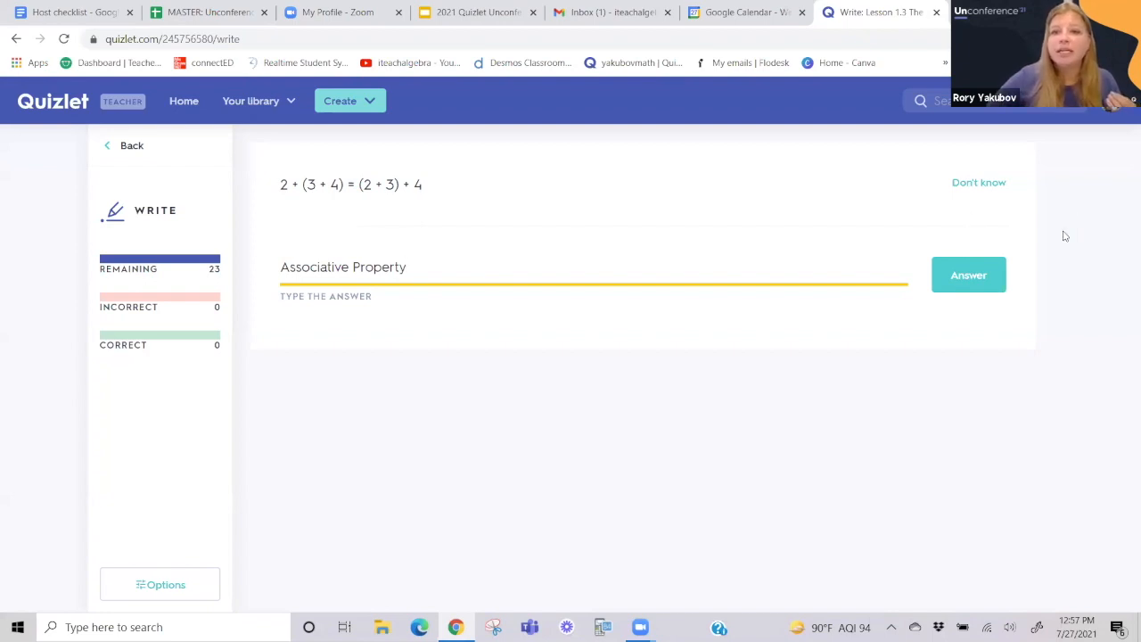
pyautogui.click(968, 288)
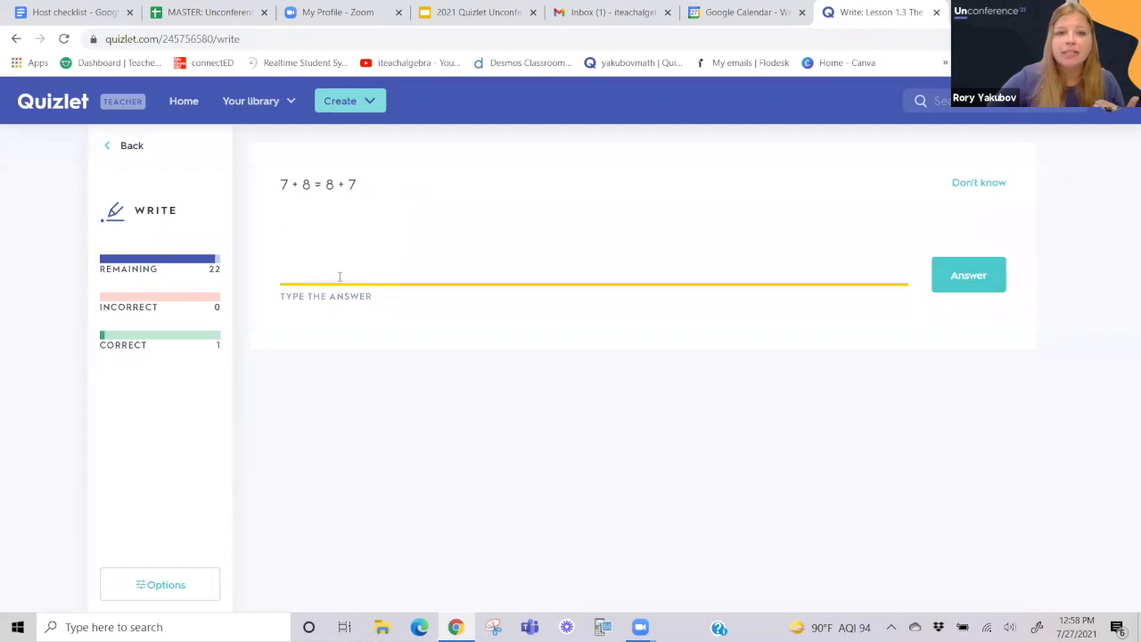
# Answer 7 + 8 = 8 + 7 with Commutative Property and return to the set's page.
pyautogui.write('Commutative')
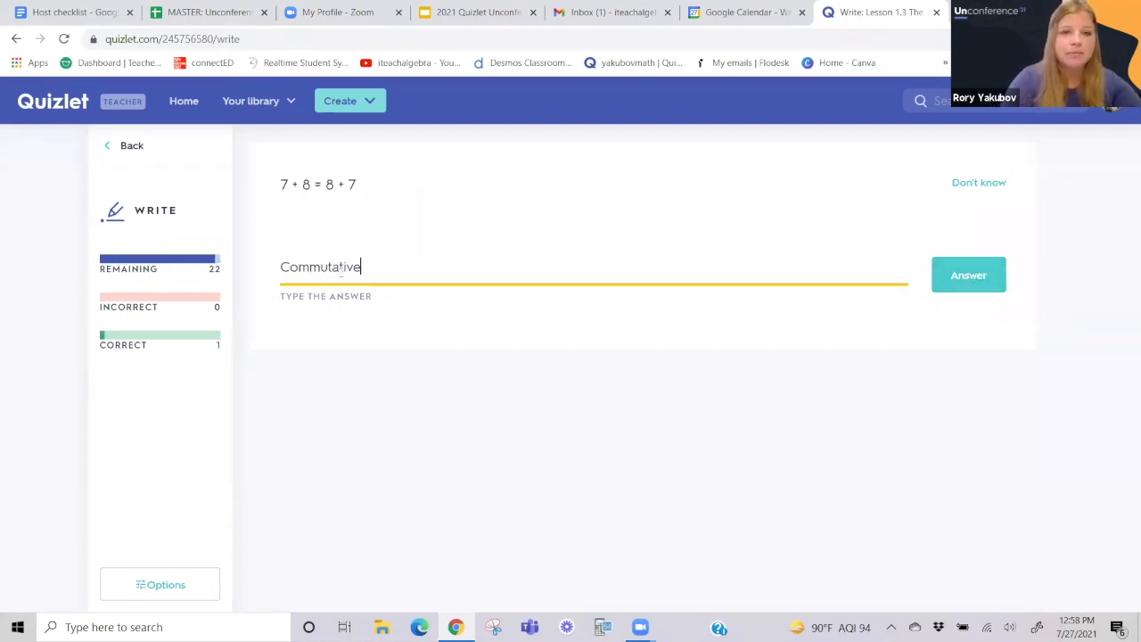
pyautogui.write(' Property')
pyautogui.press('Return')
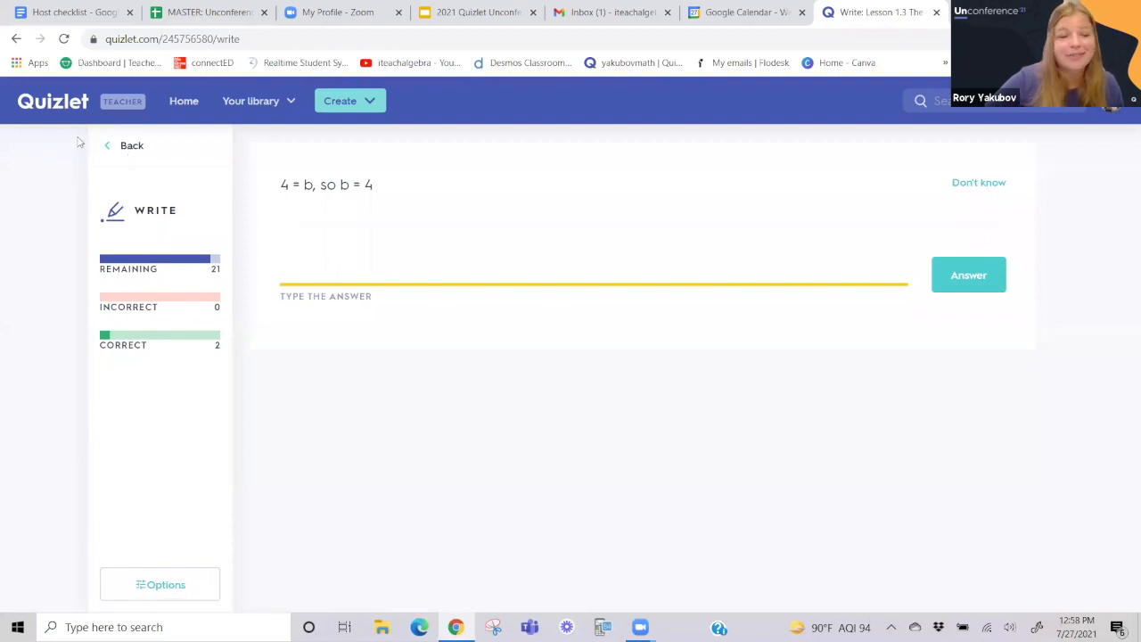
pyautogui.click(128, 147)
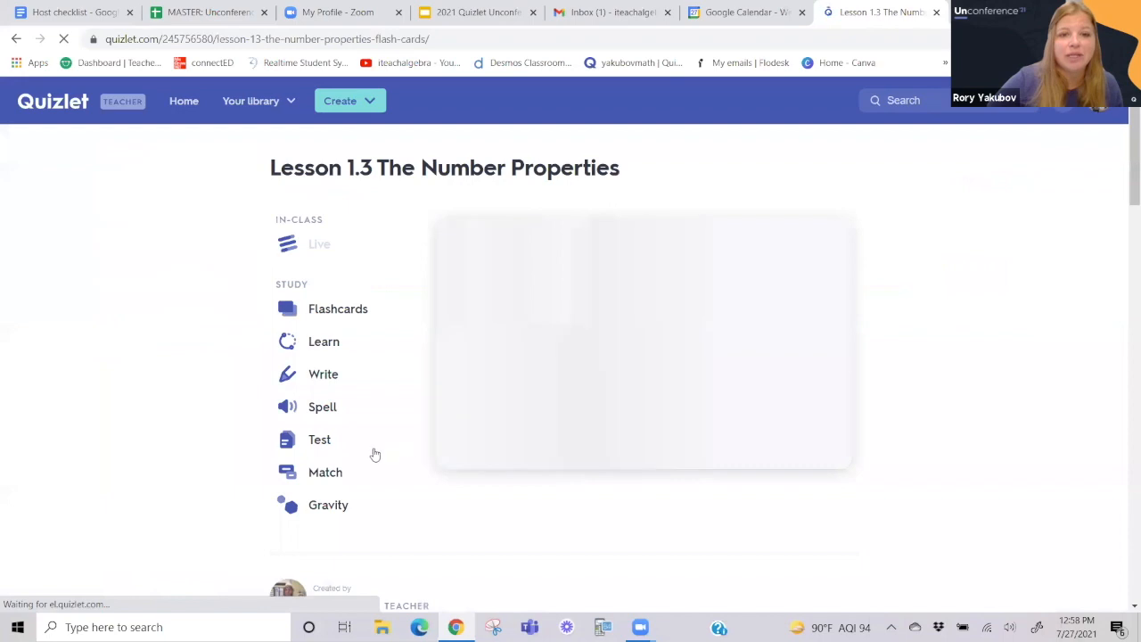
# Open Spell mode to view its listening prompt for a(b + c) = ab + ac and return to the set's page.
pyautogui.scroll(-2, 356, 410)
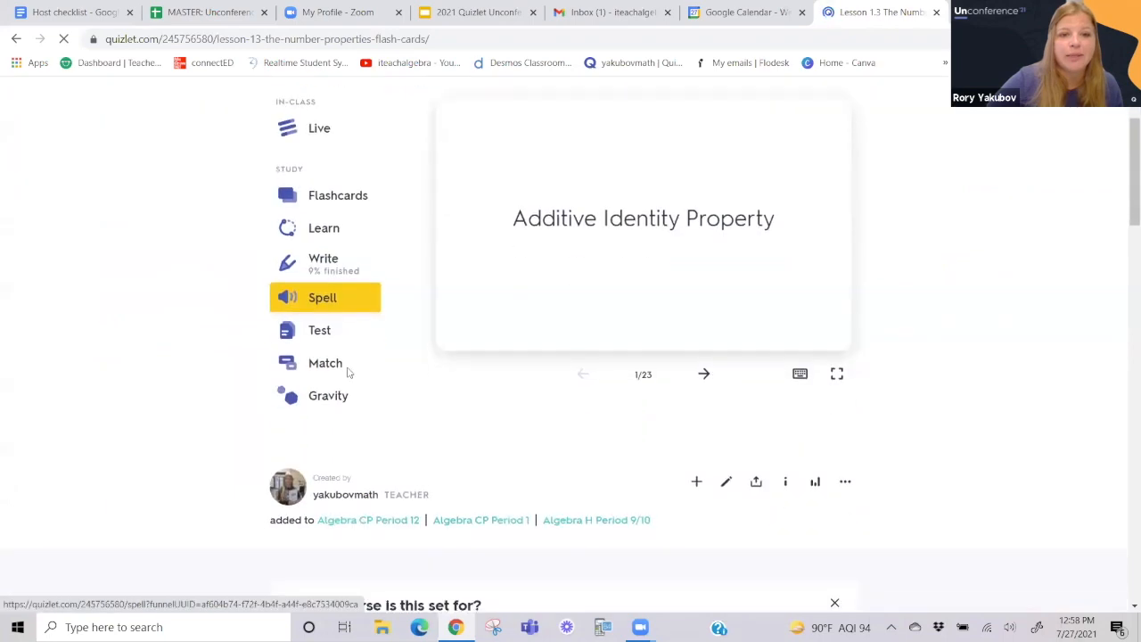
pyautogui.click(323, 302)
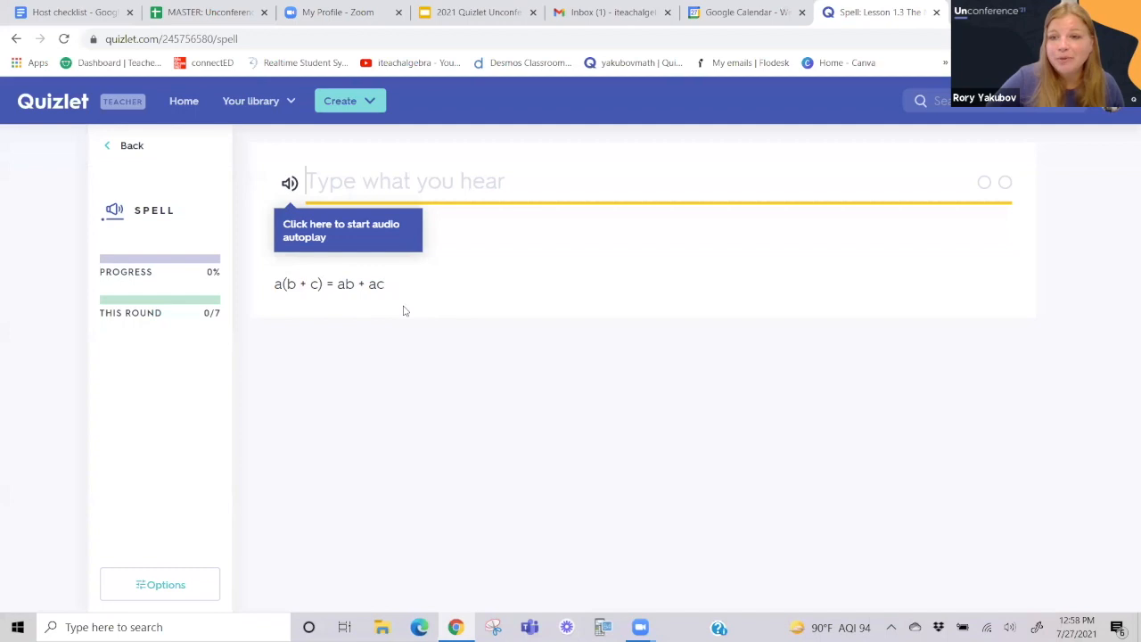
pyautogui.click(130, 147)
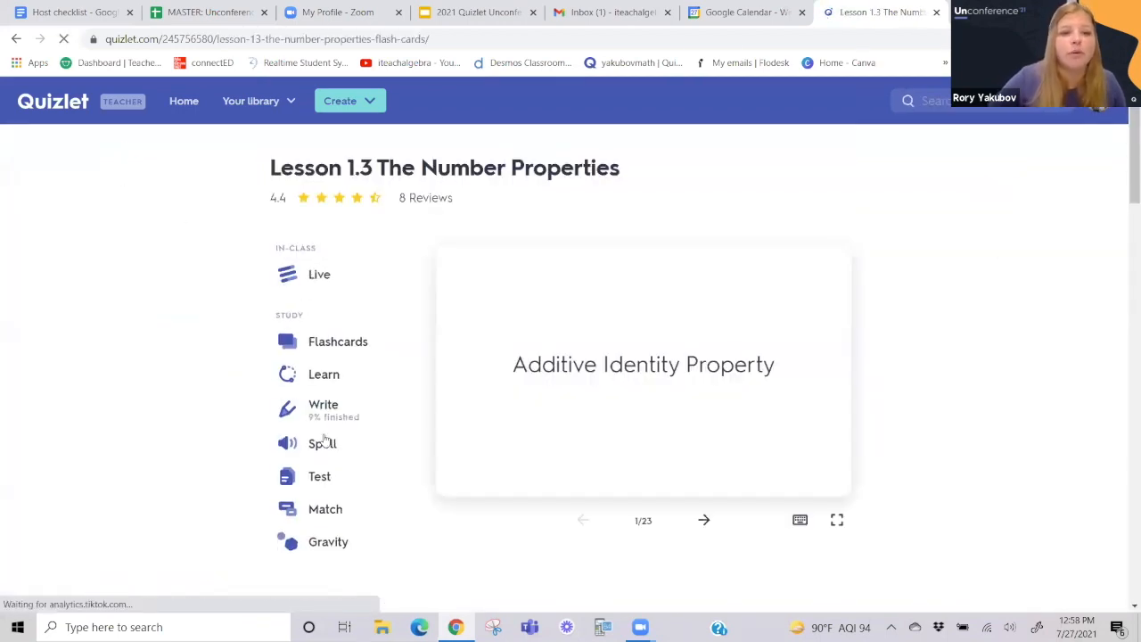
# Start a Match game and pair Commutative Property with 7 + 8 = 8 + 7 and 1(10) = 10 with Multiplicative Identity Property.
pyautogui.scroll(-2, 326, 439)
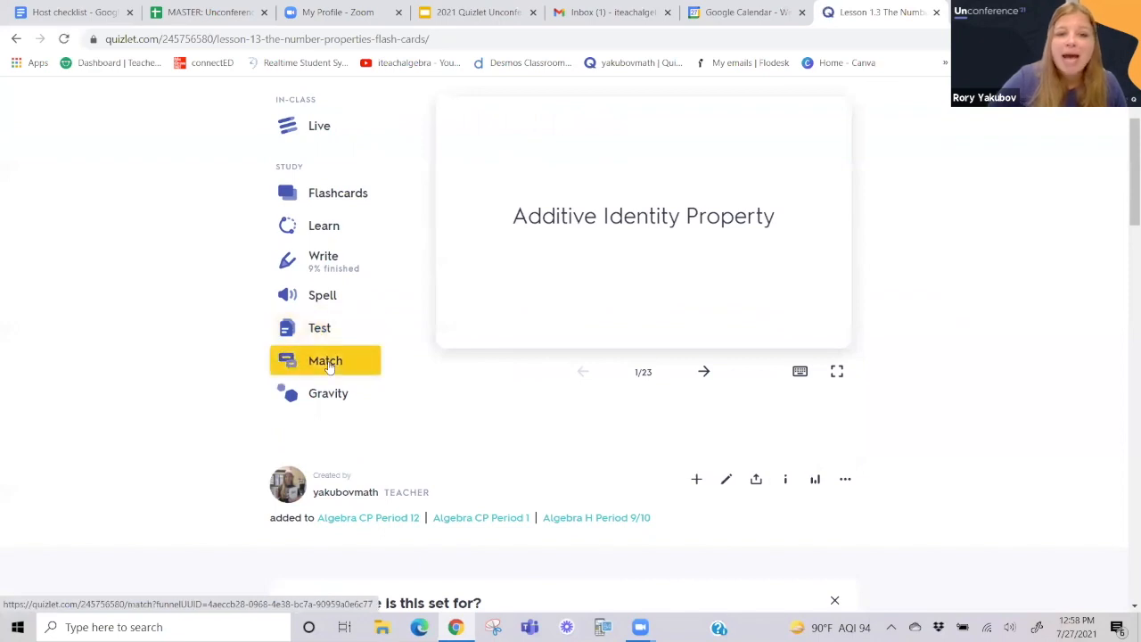
pyautogui.click(328, 366)
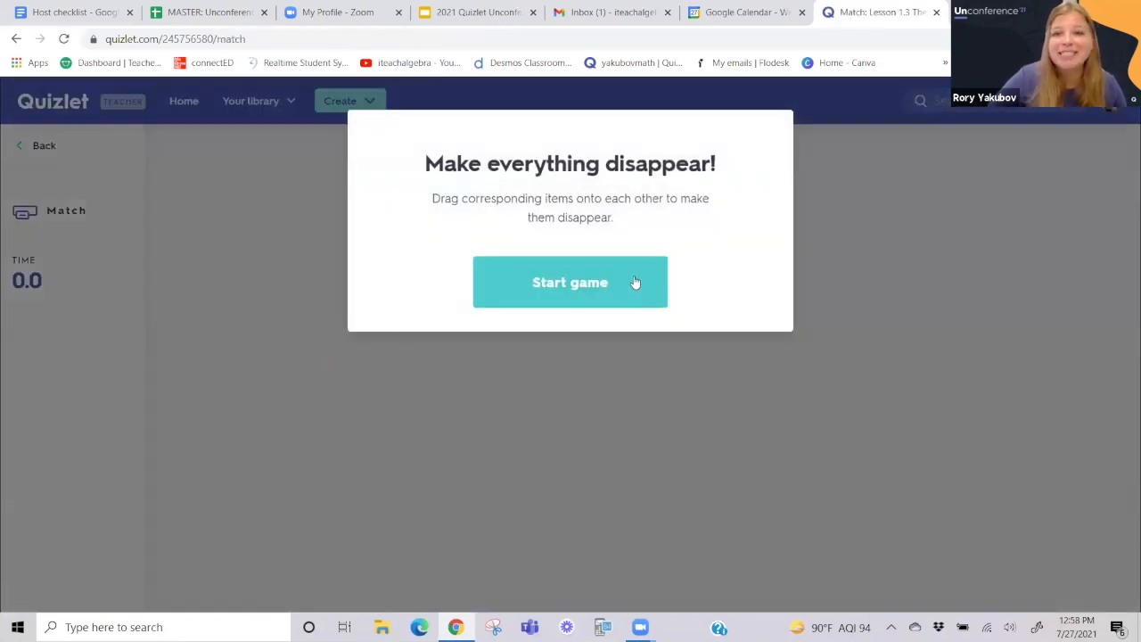
pyautogui.click(590, 294)
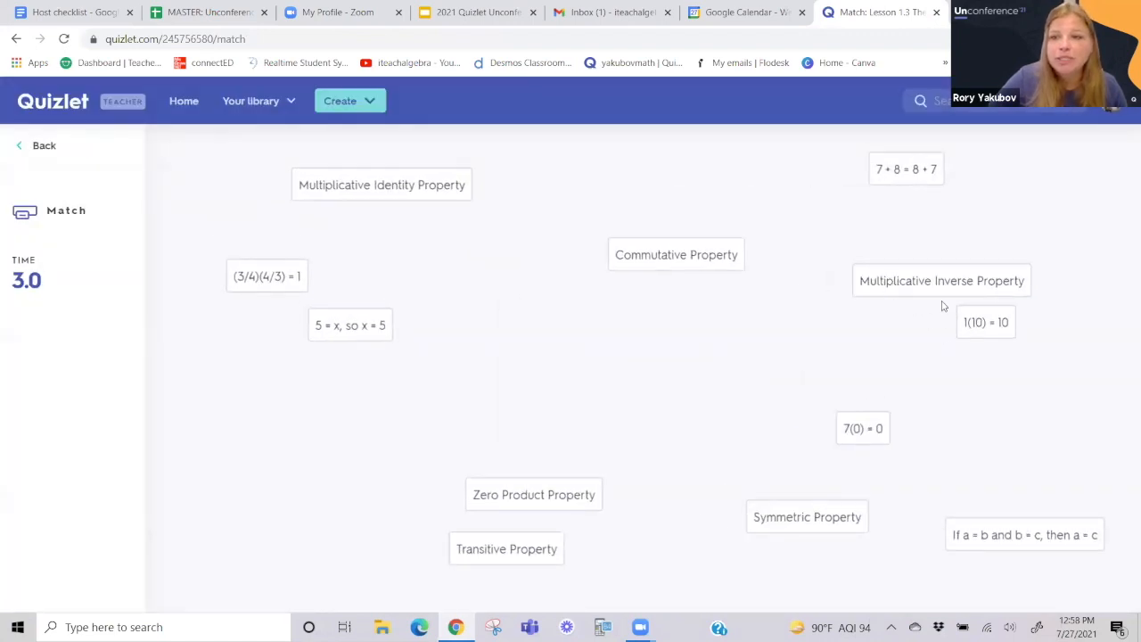
pyautogui.moveTo(922, 286); pyautogui.dragTo(518, 370)
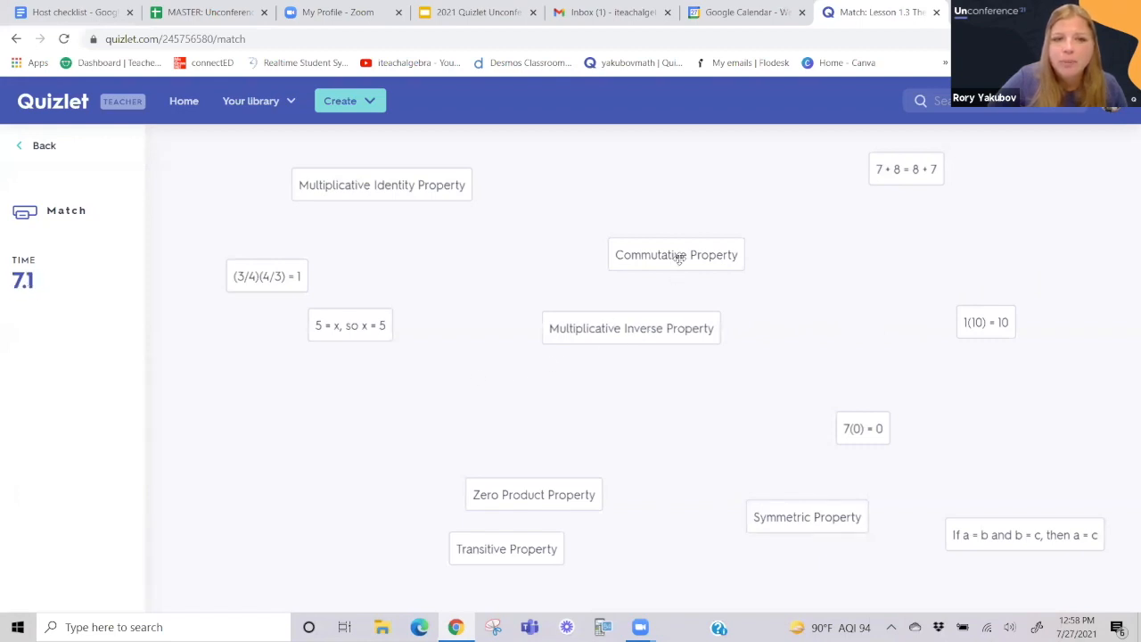
pyautogui.moveTo(680, 257); pyautogui.dragTo(902, 180)
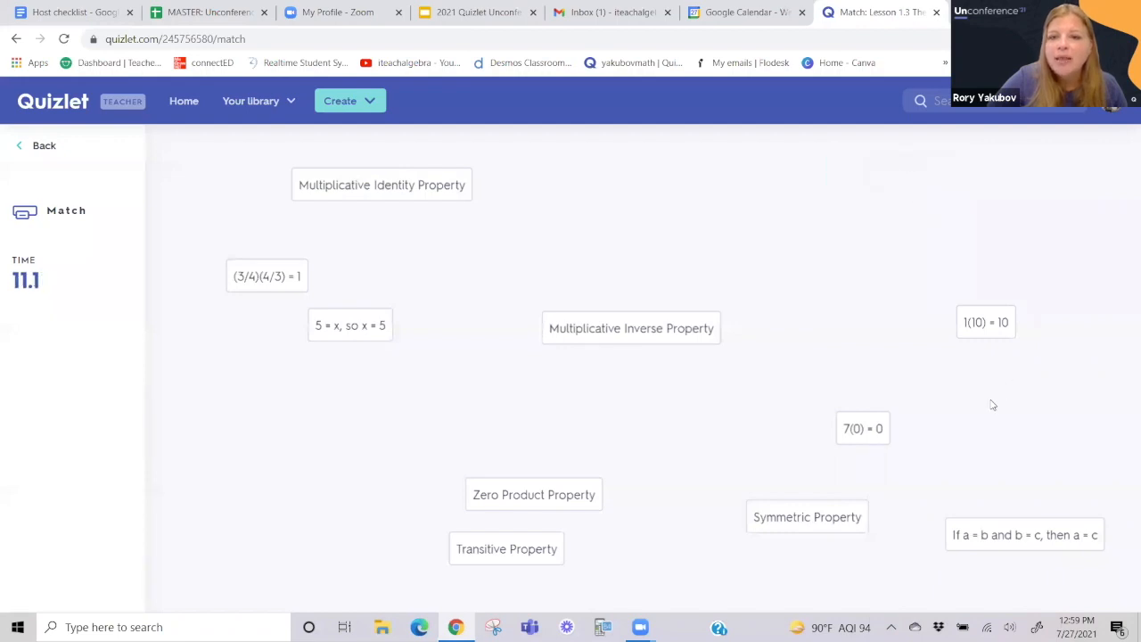
pyautogui.moveTo(998, 329); pyautogui.dragTo(393, 203)
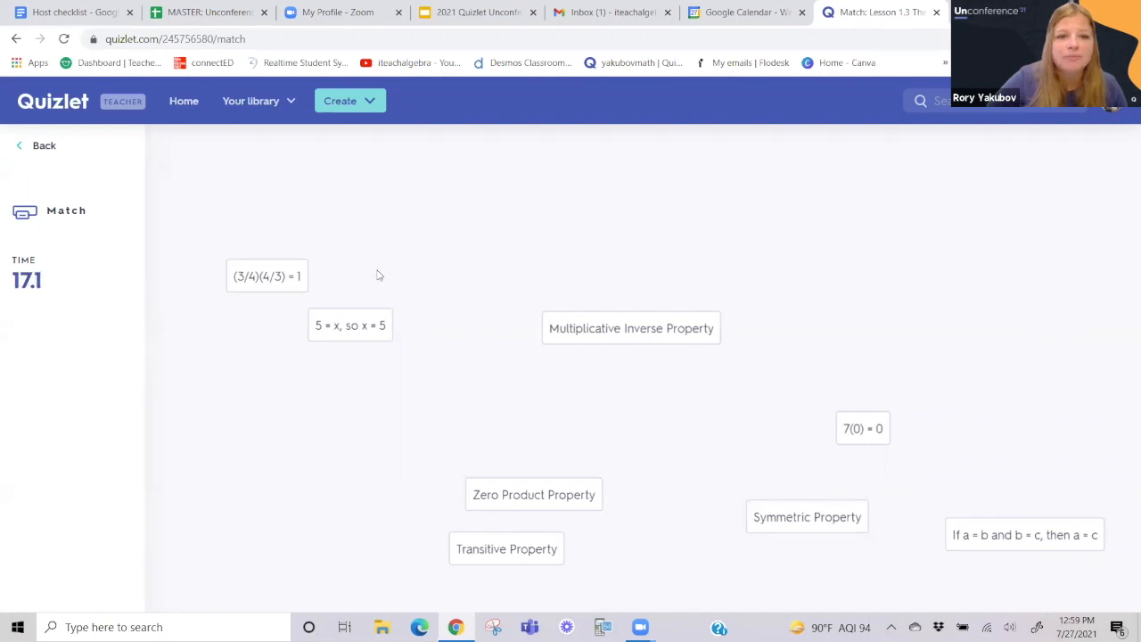
# Finish the Match game by pairing (3/4)(4/3) = 1 with Multiplicative Inverse, 7(0) = 0 with Zero Product, and the Transitive and Symmetric cards with their statements.
pyautogui.moveTo(646, 327); pyautogui.dragTo(273, 273)
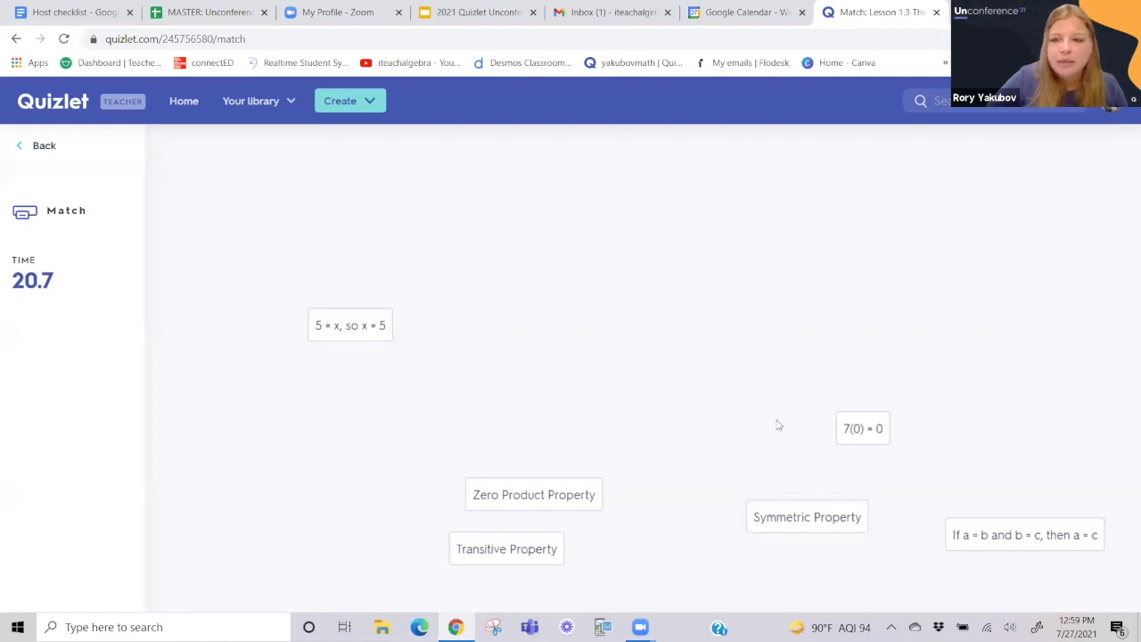
pyautogui.moveTo(850, 429); pyautogui.dragTo(523, 494)
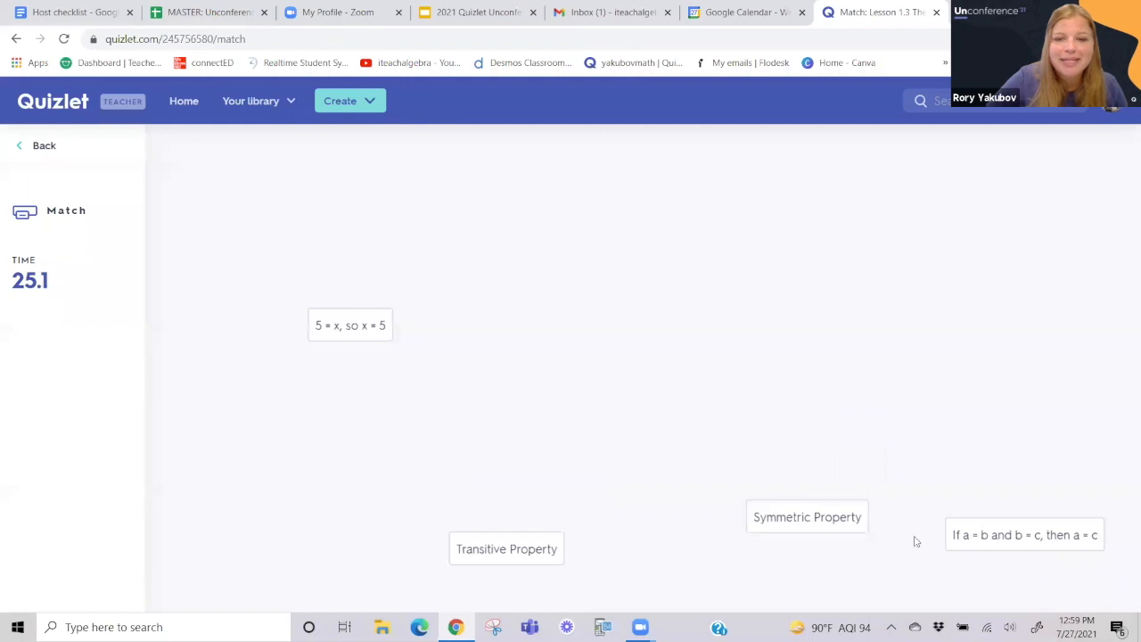
pyautogui.moveTo(1028, 535); pyautogui.dragTo(484, 550)
pyautogui.moveTo(332, 325); pyautogui.dragTo(792, 516)
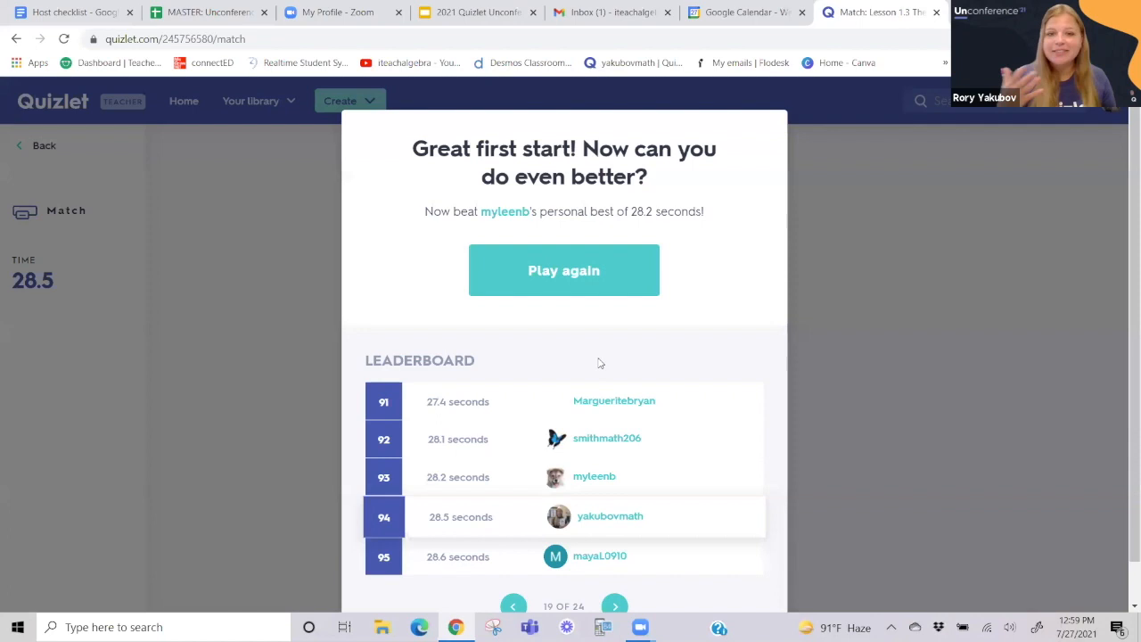
# Page through the Match leaderboard to its last page and back to page 21.
pyautogui.scroll(-1, 624, 401)
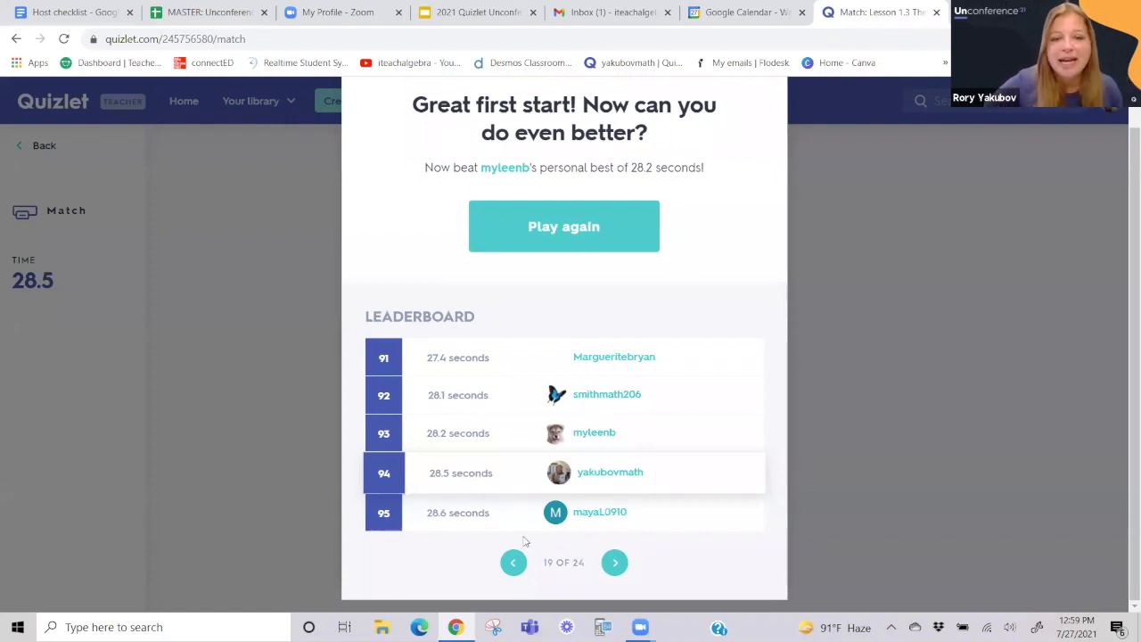
pyautogui.click(620, 567)
pyautogui.click(615, 563)
pyautogui.click(616, 563)
pyautogui.click(615, 563)
pyautogui.click(615, 562)
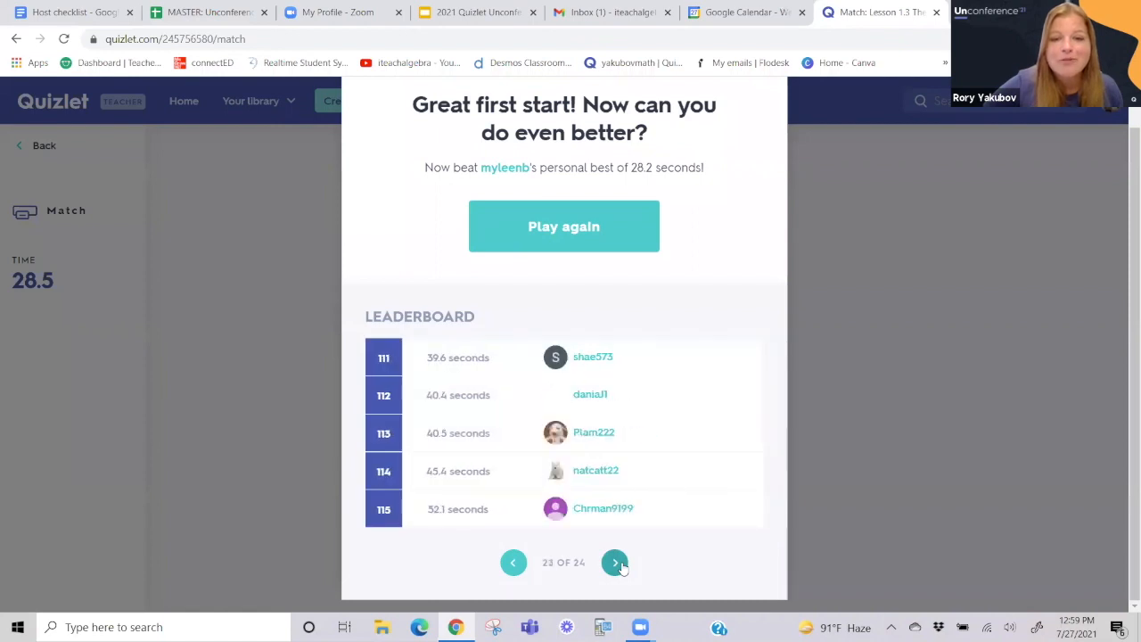
pyautogui.click(615, 562)
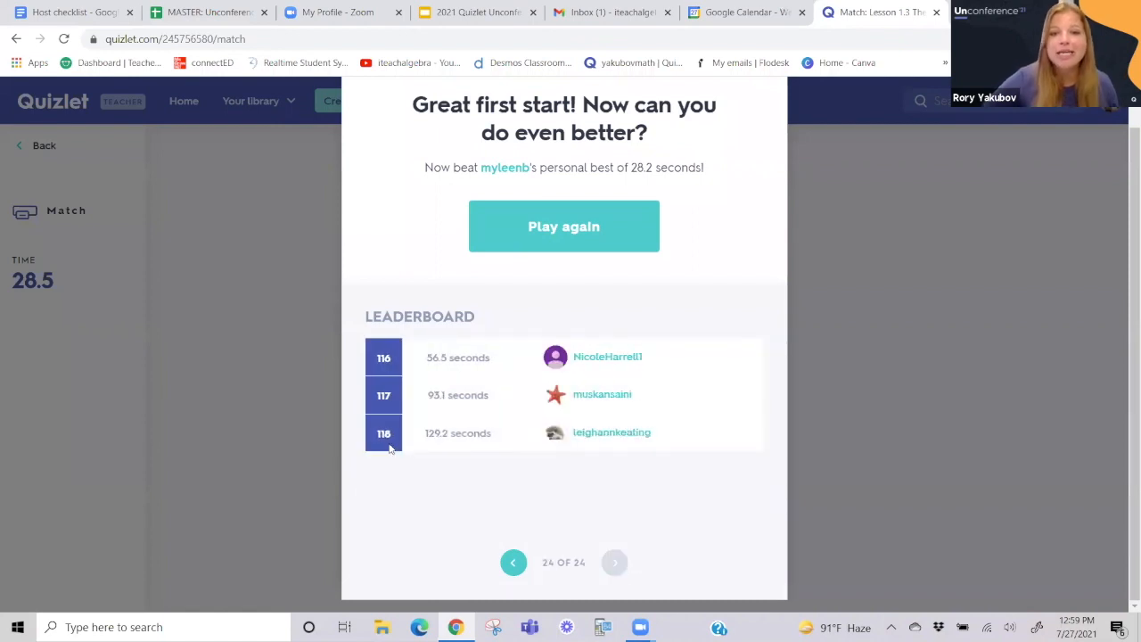
pyautogui.click(514, 562)
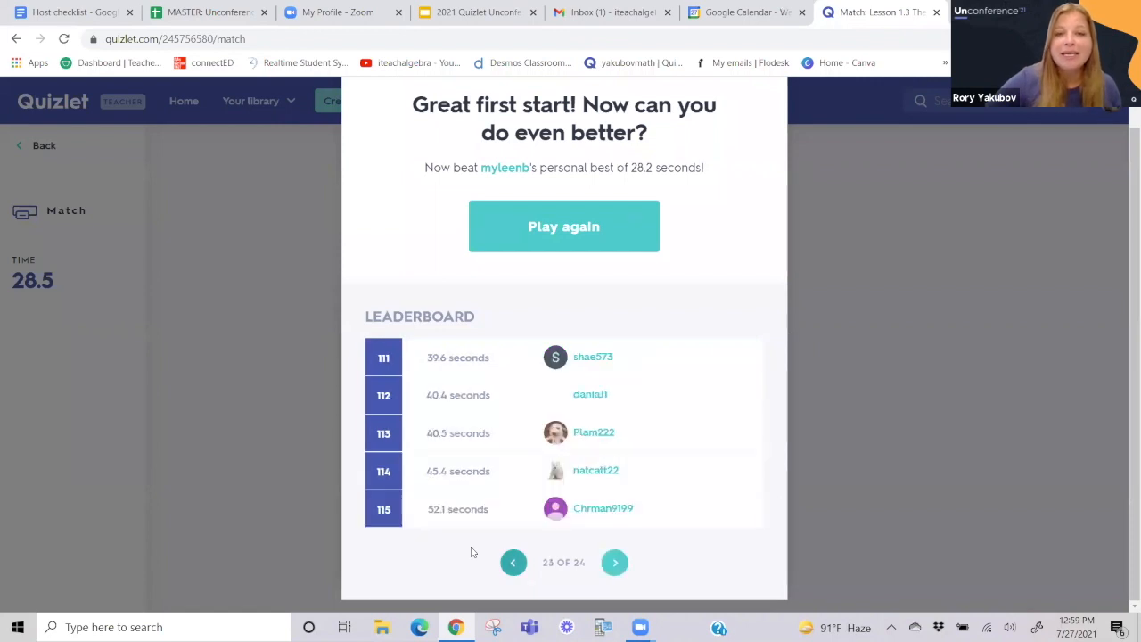
pyautogui.click(513, 562)
pyautogui.click(514, 562)
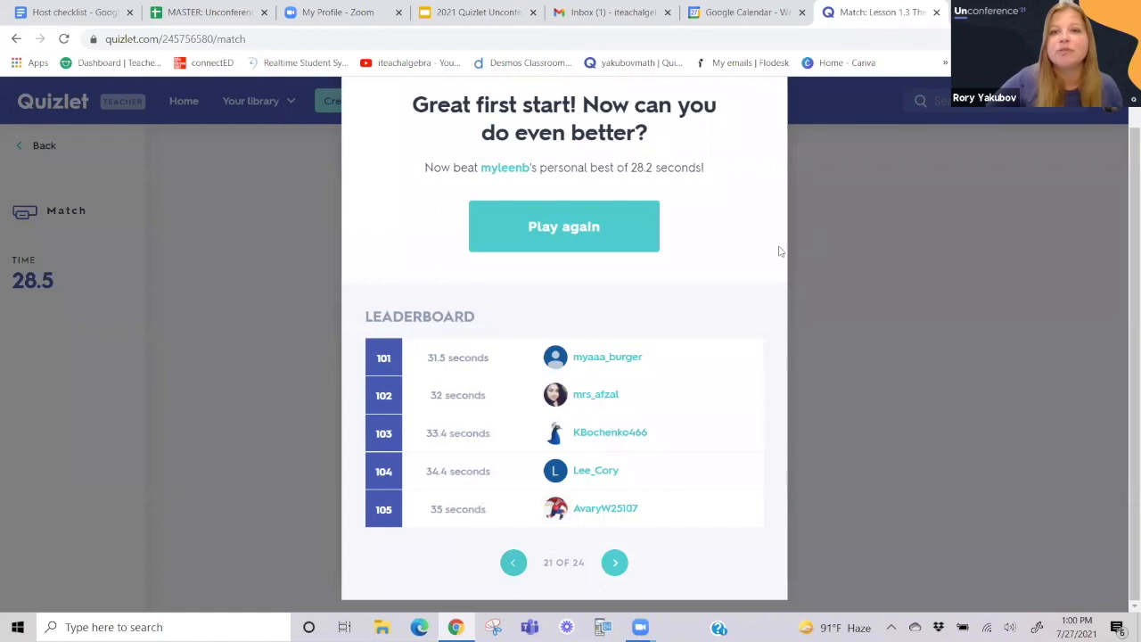
# Replay Match to view a fresh layout of cards and return to the set's page.
pyautogui.click(519, 209)
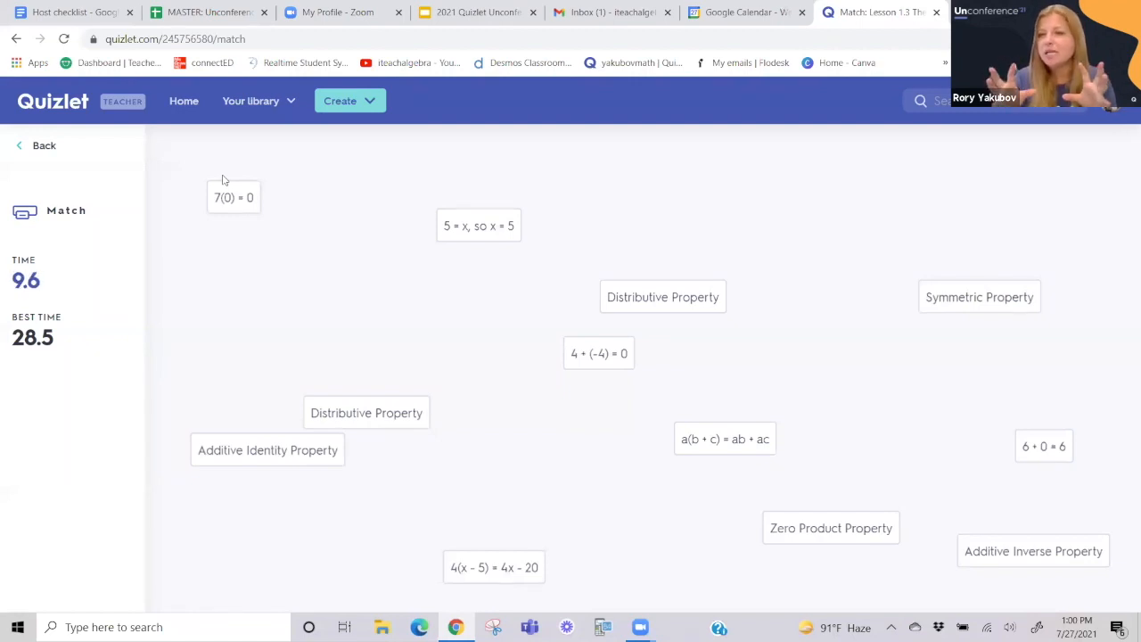
pyautogui.click(44, 152)
# Start a Gravity game answering with Definition at Easy difficulty, pause it and return to the set's page.
pyautogui.scroll(-3, 352, 491)
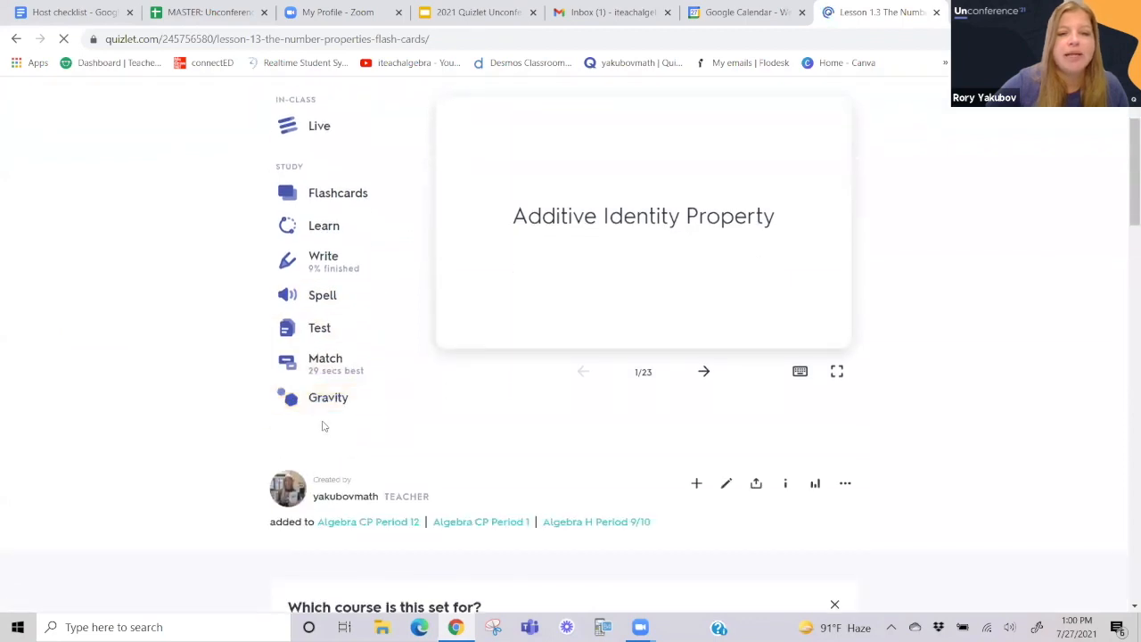
pyautogui.click(335, 406)
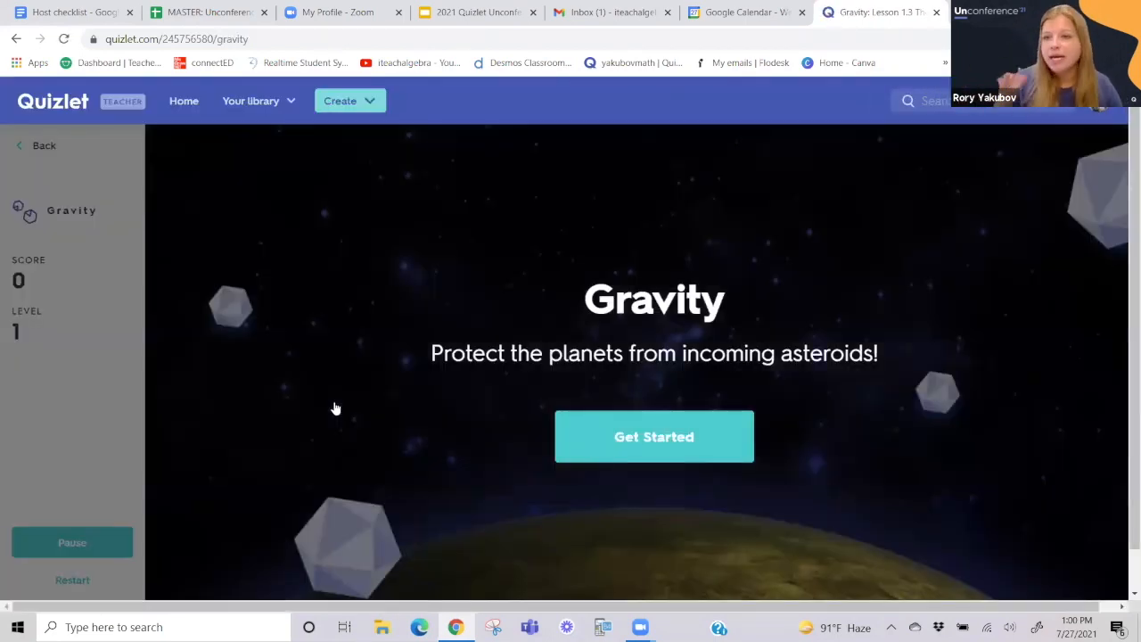
pyautogui.click(672, 445)
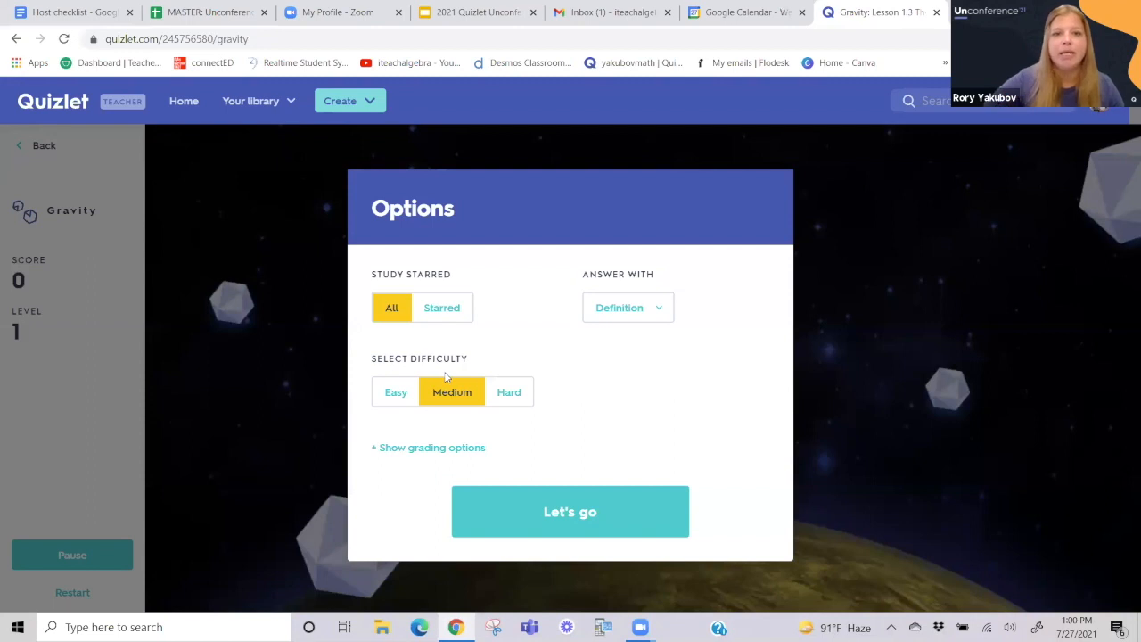
pyautogui.click(630, 317)
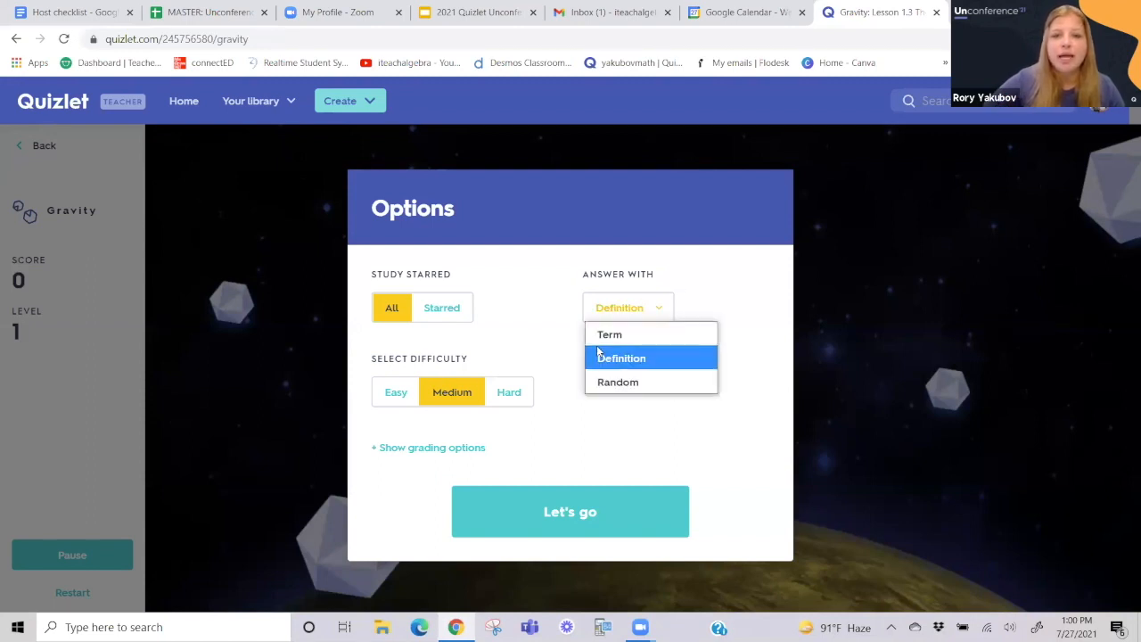
pyautogui.click(628, 359)
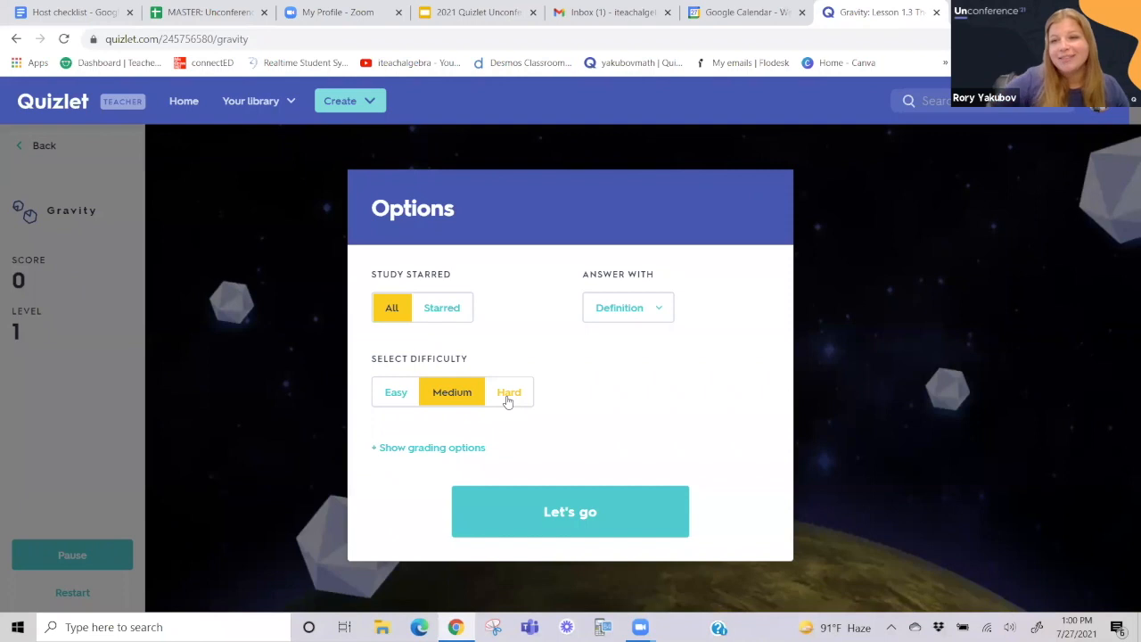
pyautogui.click(395, 397)
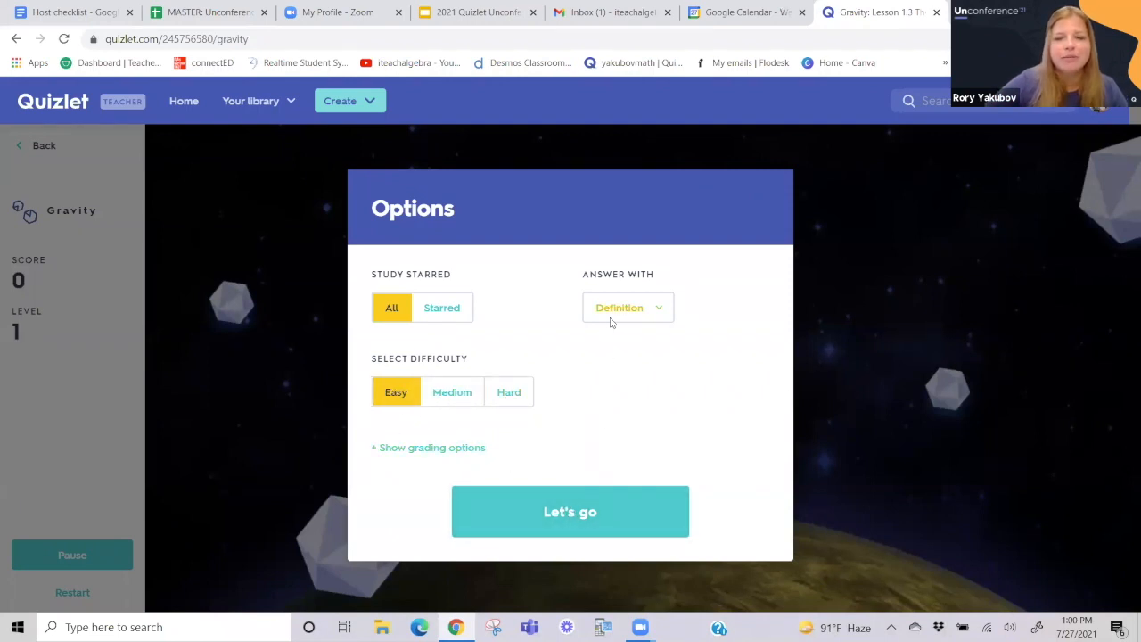
pyautogui.click(581, 522)
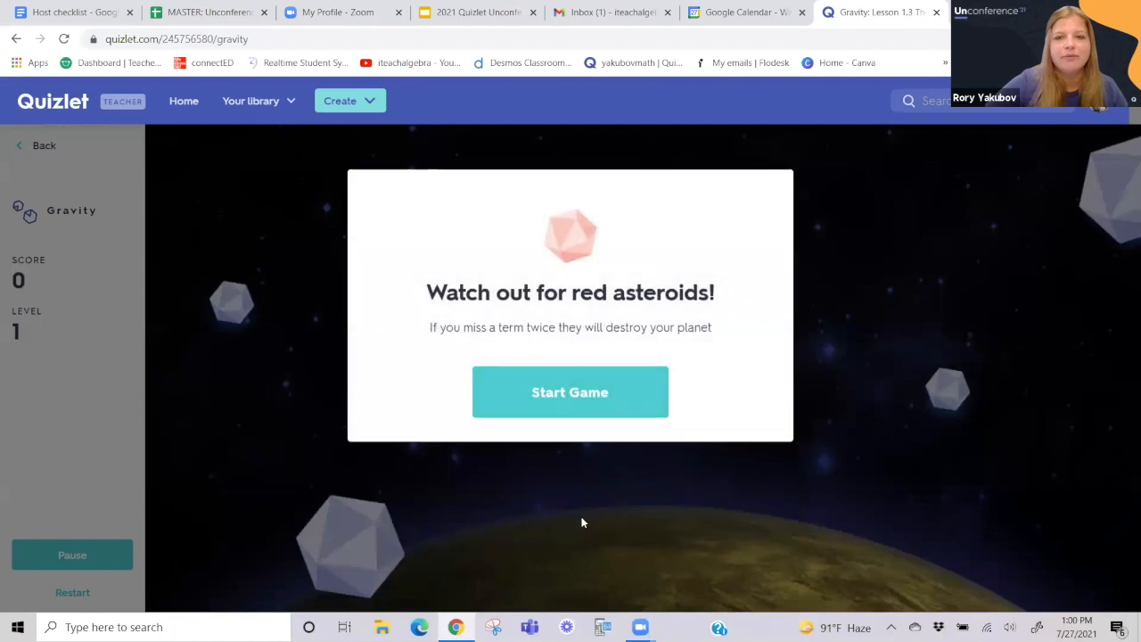
pyautogui.click(576, 406)
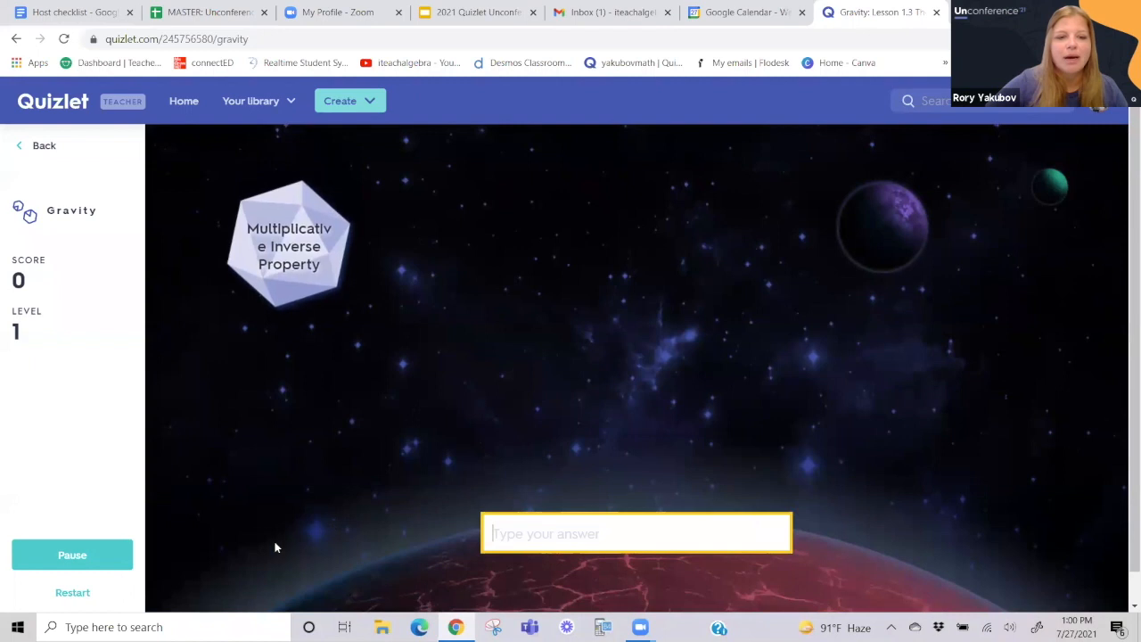
pyautogui.click(80, 554)
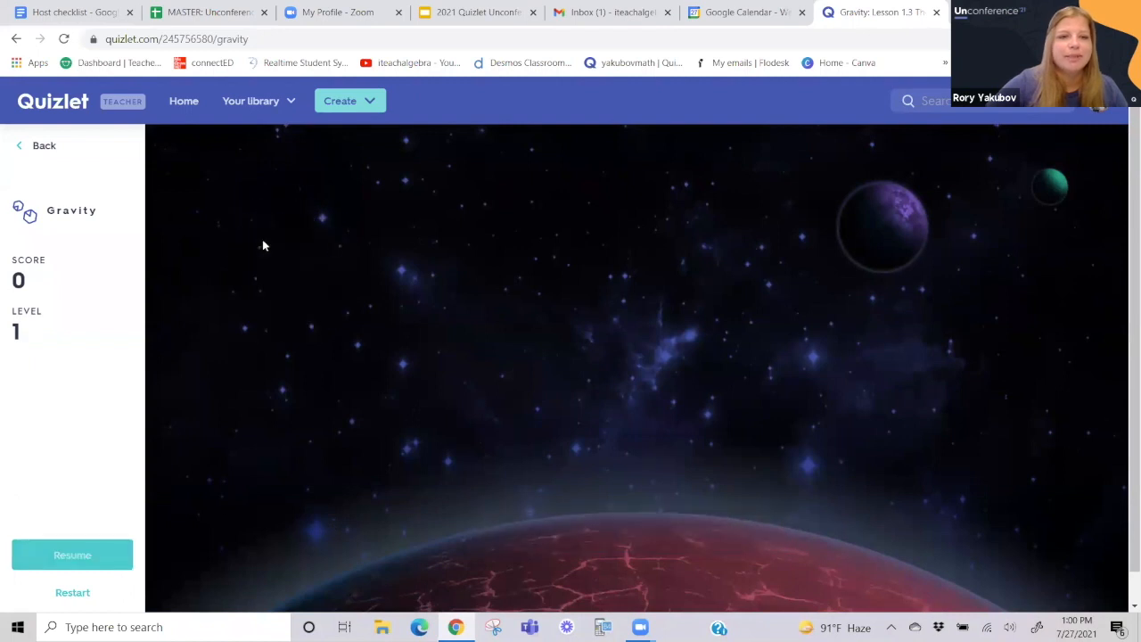
pyautogui.click(36, 148)
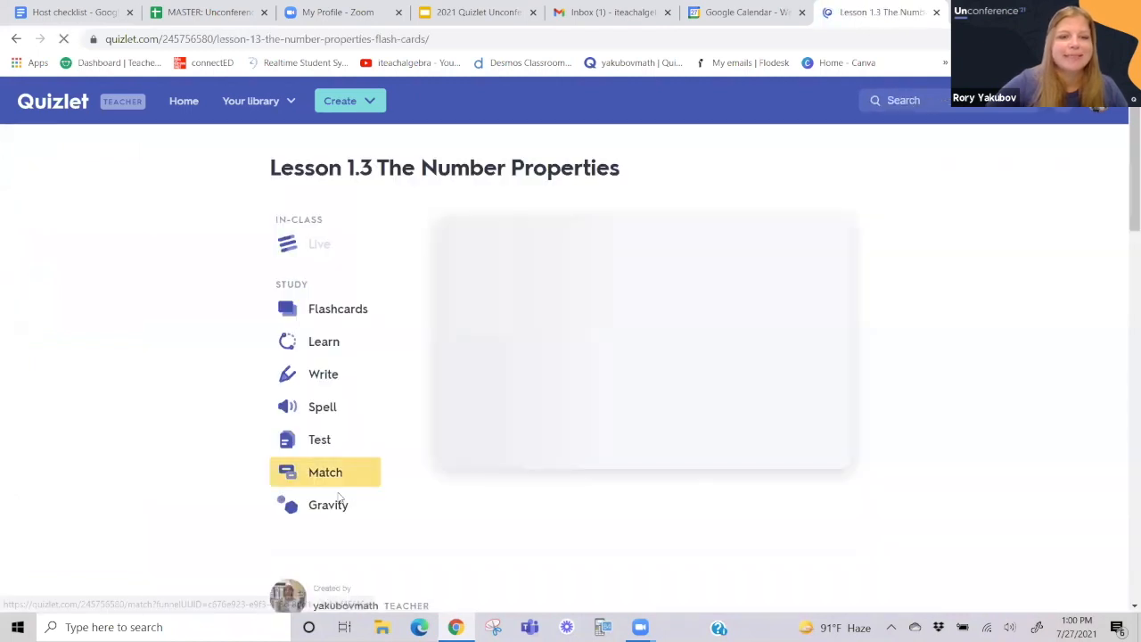
# Start a Gravity game answering with Term at Easy difficulty to view a falling asteroid, and return to the set's page.
pyautogui.scroll(-2, 392, 461)
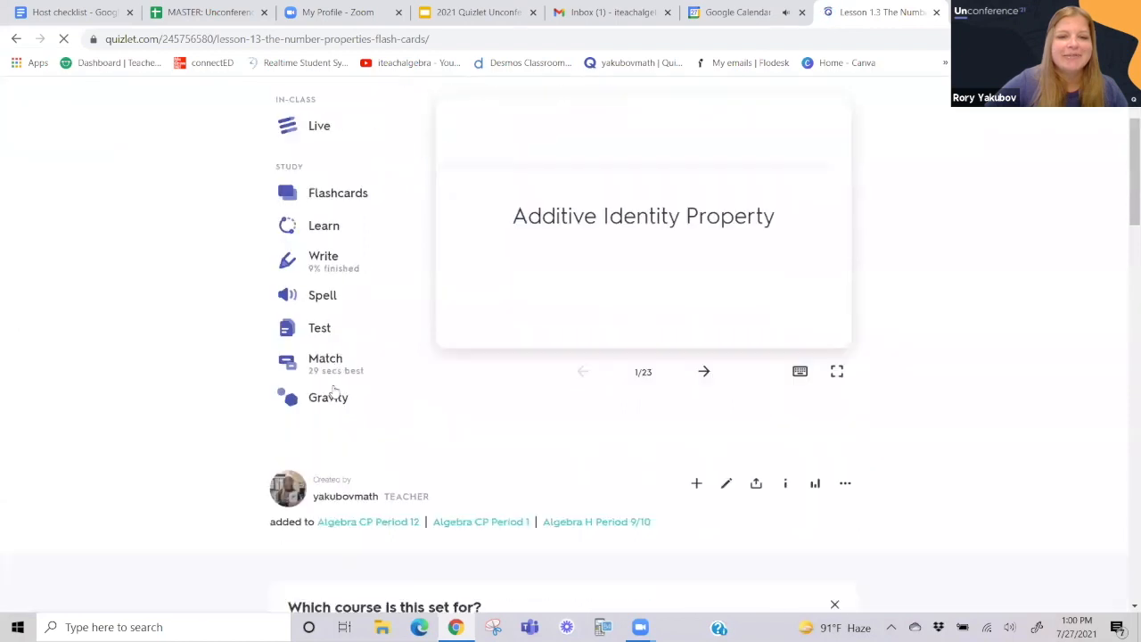
pyautogui.click(325, 397)
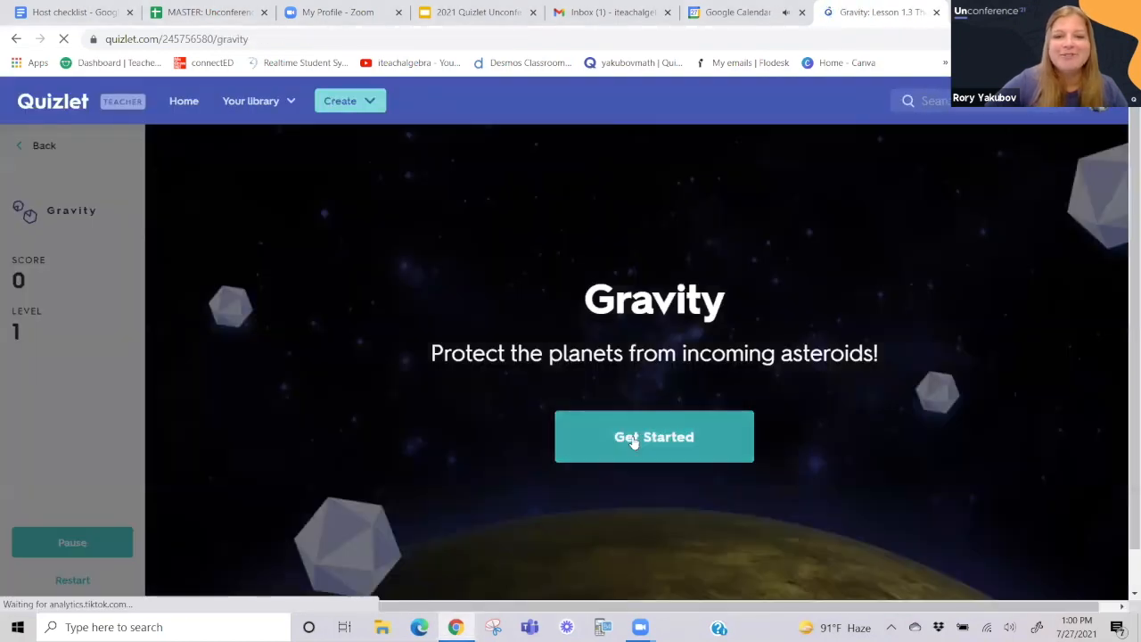
pyautogui.click(632, 440)
pyautogui.click(643, 312)
pyautogui.click(639, 337)
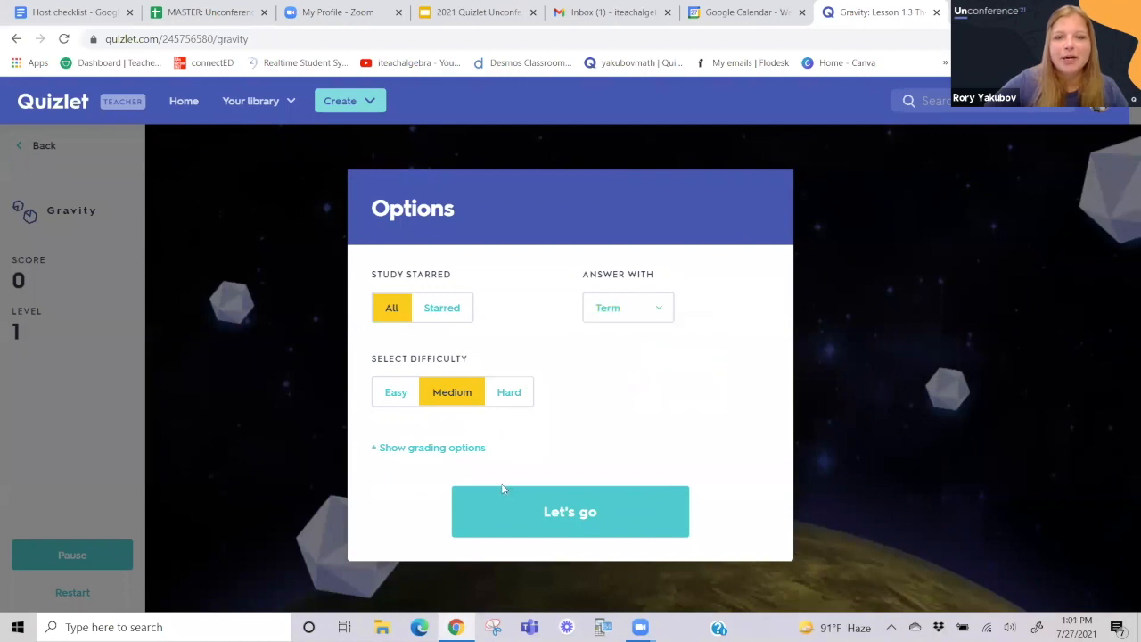
pyautogui.click(397, 393)
pyautogui.click(588, 532)
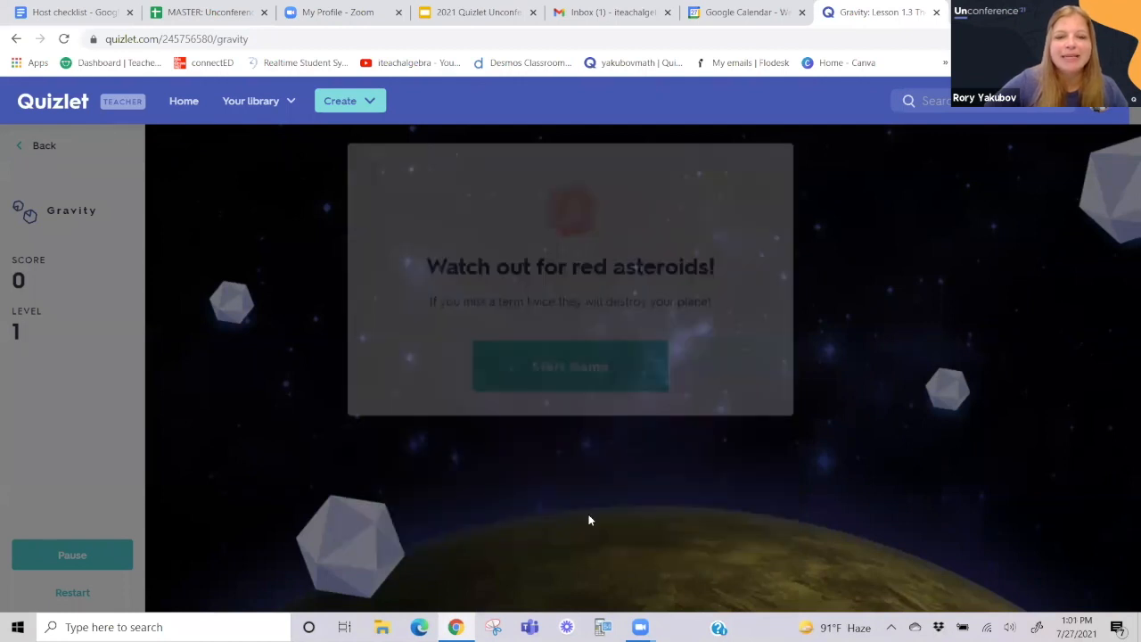
pyautogui.click(588, 407)
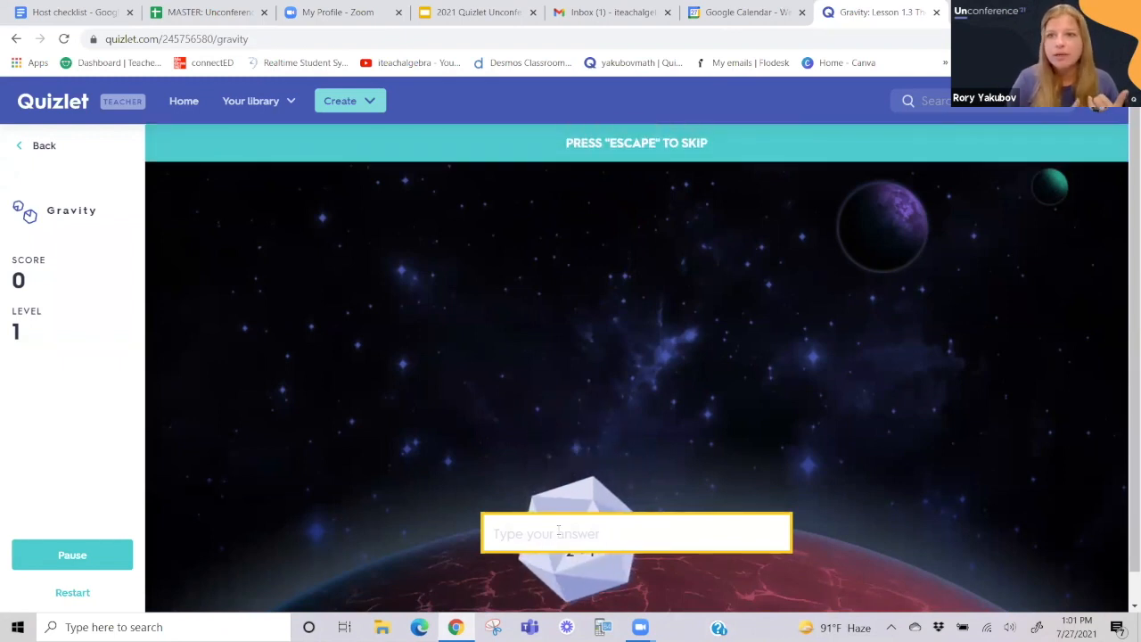
pyautogui.click(37, 150)
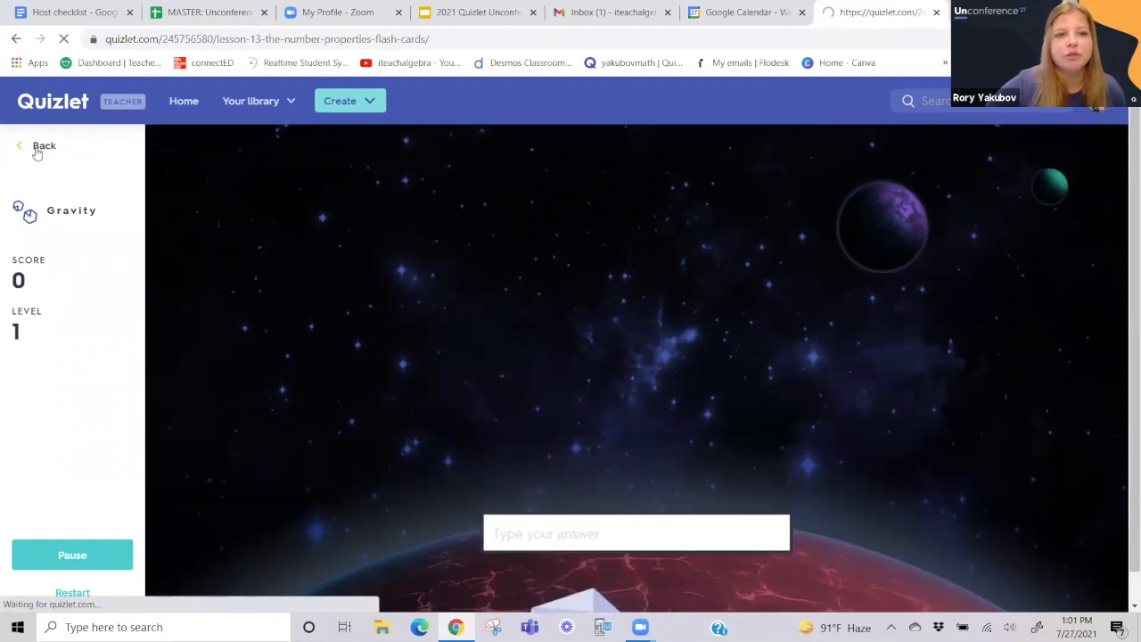
# Open Test mode and look through its written, matching, multiple choice and true/false questions.
pyautogui.scroll(-2, 357, 384)
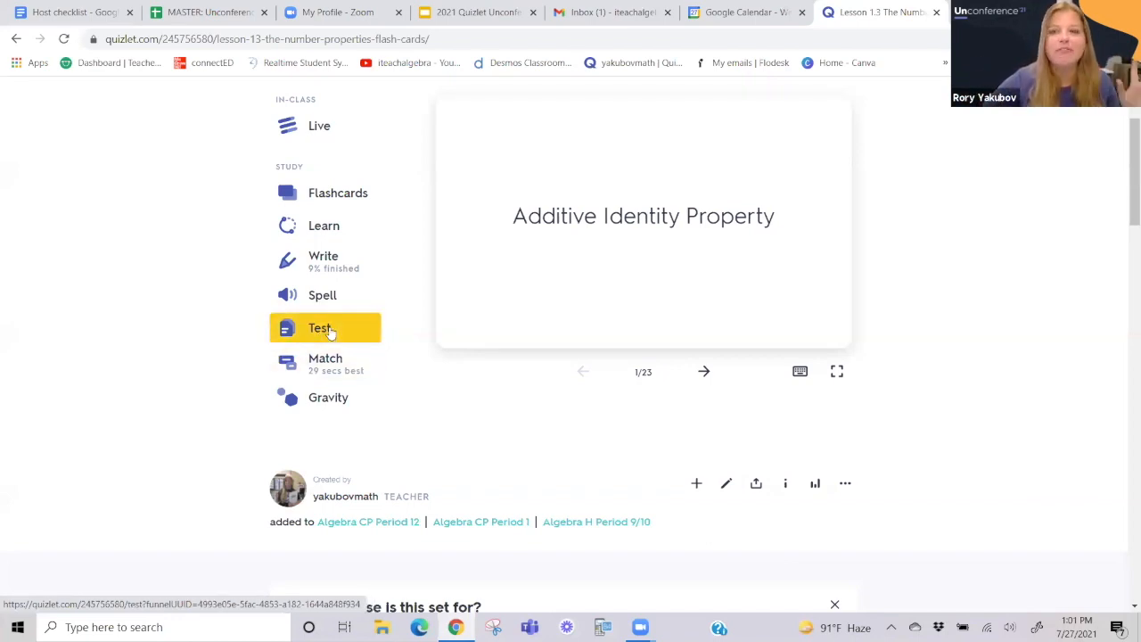
pyautogui.click(329, 331)
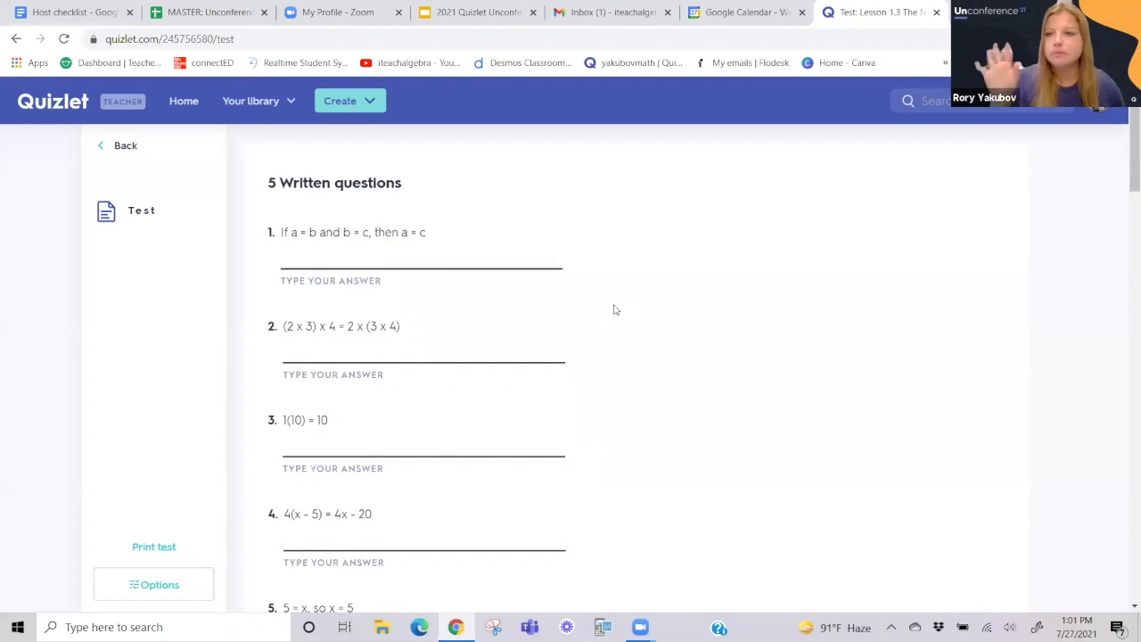
pyautogui.click(418, 258)
pyautogui.scroll(-3, 423, 283)
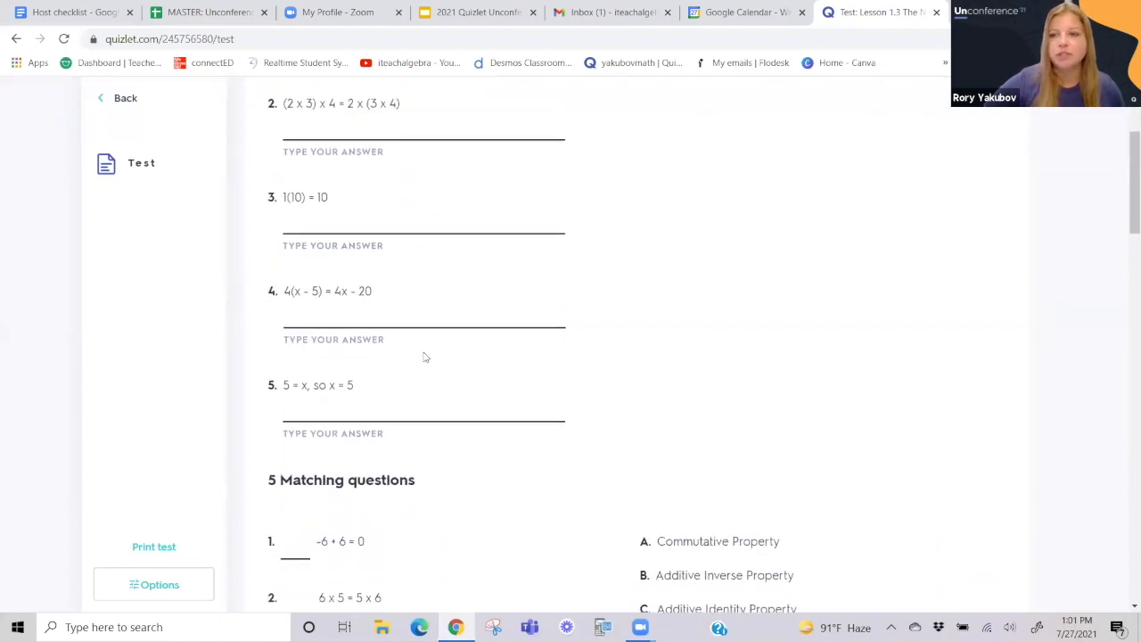
pyautogui.click(361, 229)
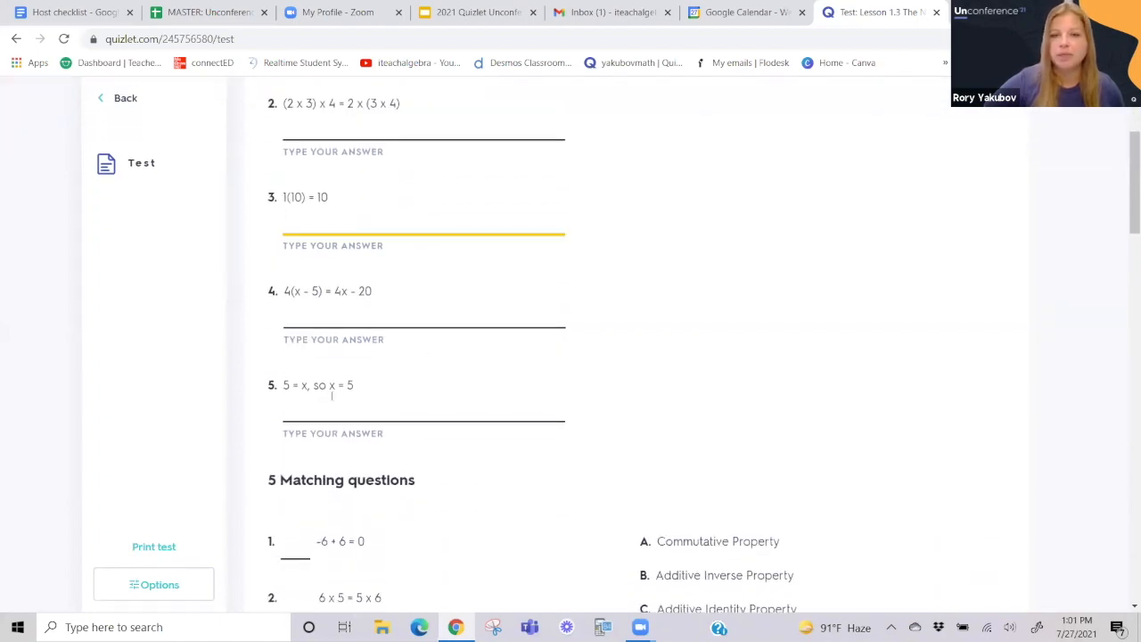
pyautogui.scroll(-3, 332, 396)
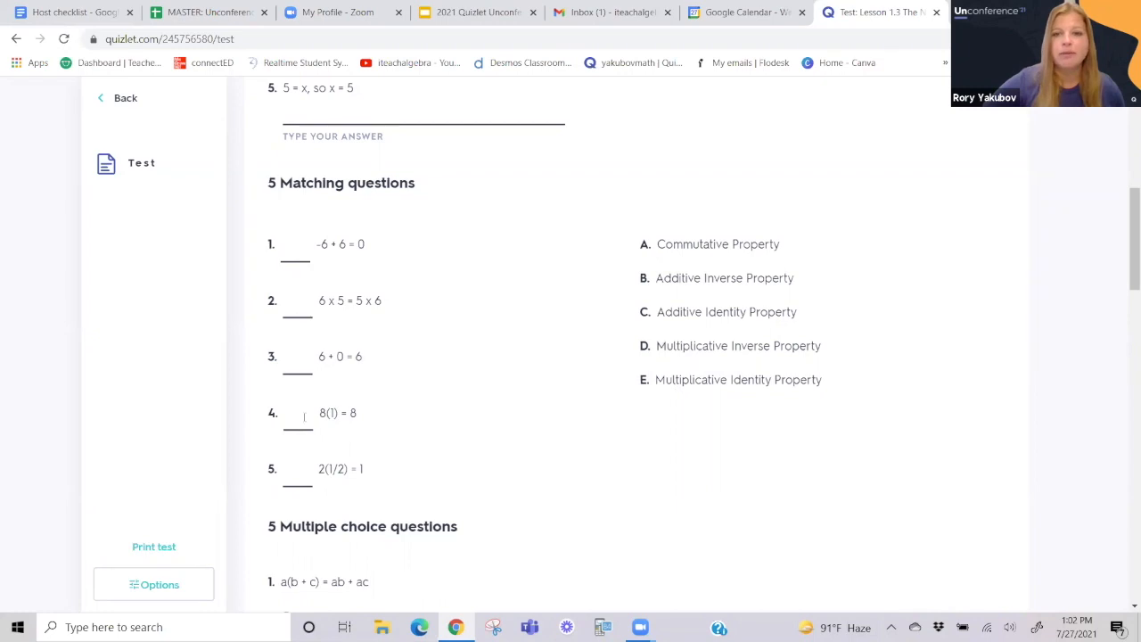
pyautogui.scroll(-3, 313, 468)
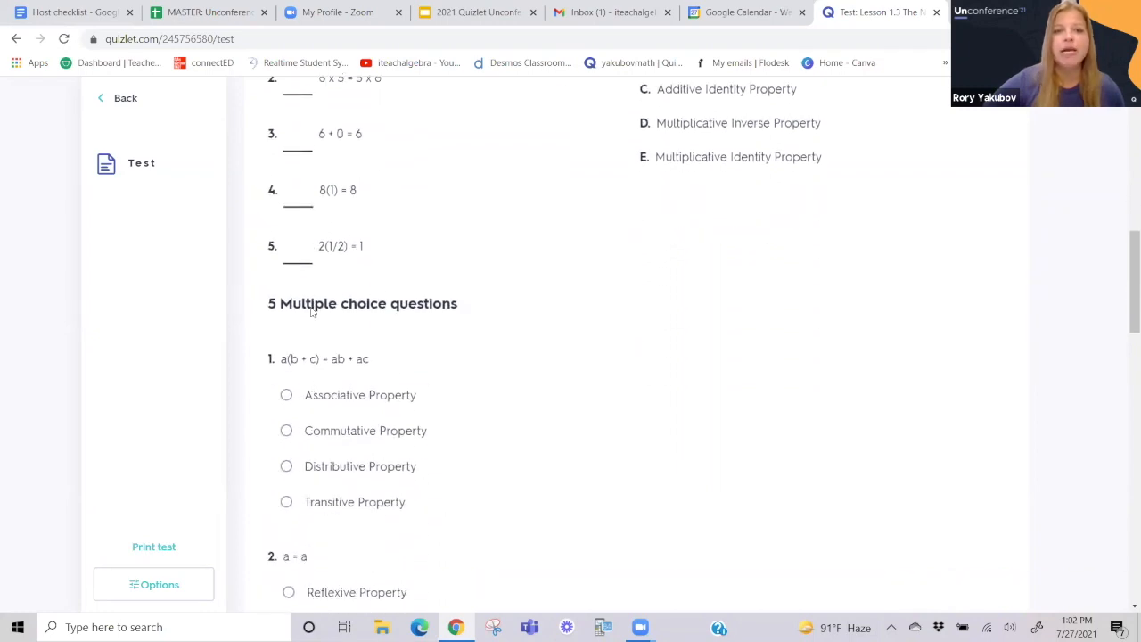
pyautogui.scroll(-10, 422, 360)
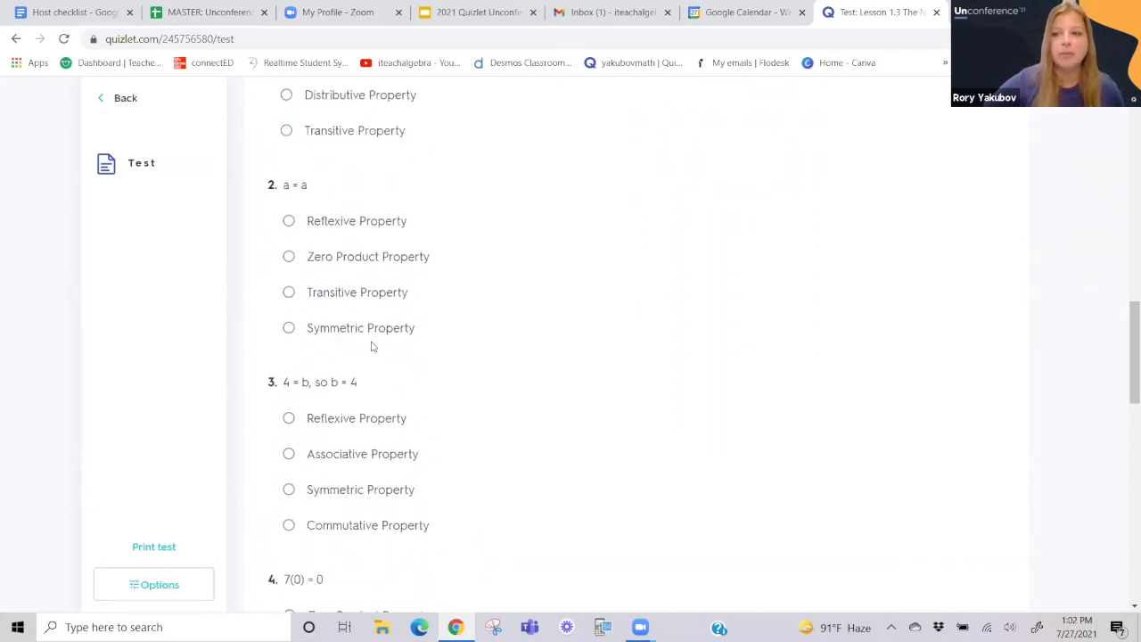
pyautogui.scroll(-3, 376, 353)
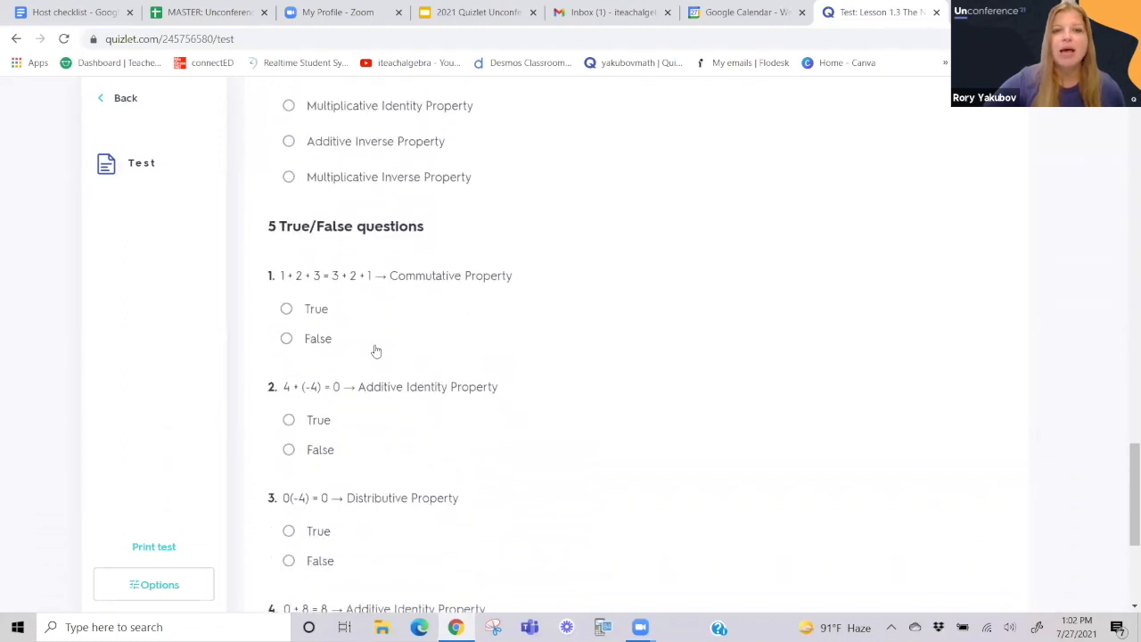
pyautogui.scroll(-1, 375, 351)
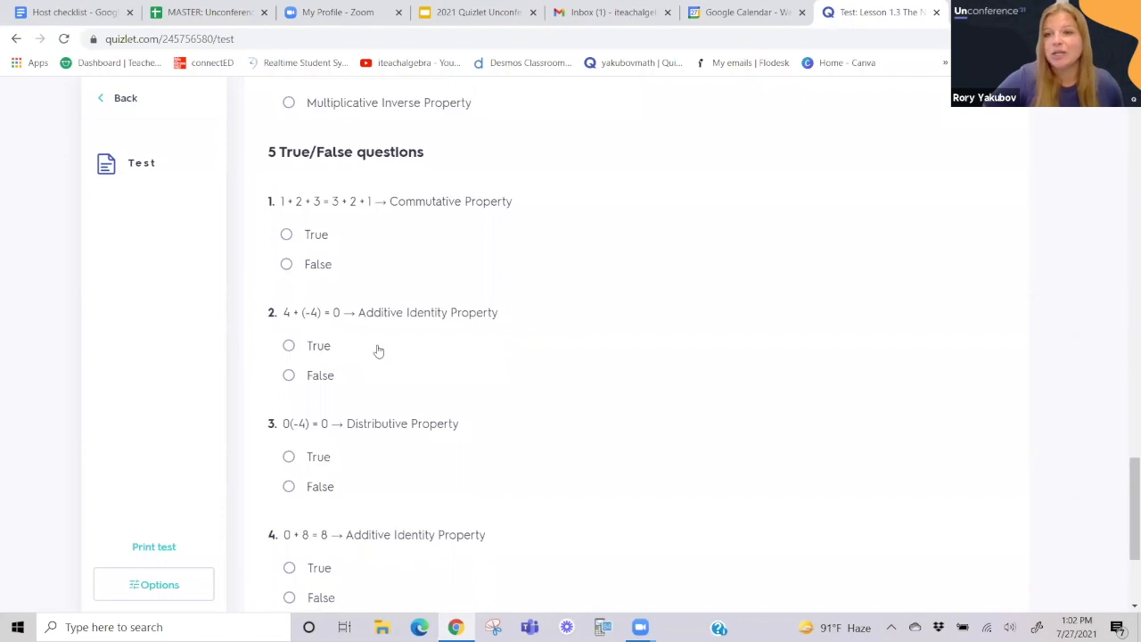
pyautogui.scroll(-3, 321, 327)
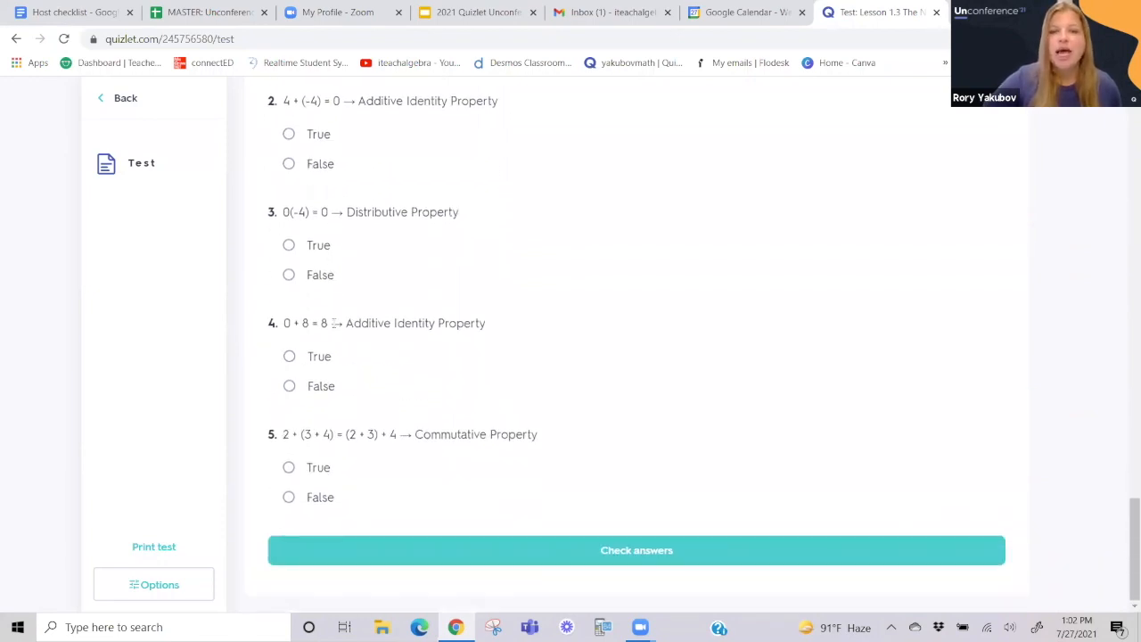
# Fill the five written test questions with placeholder answers, gfhh for the first and fgh for the other four.
pyautogui.scroll(20, 333, 325)
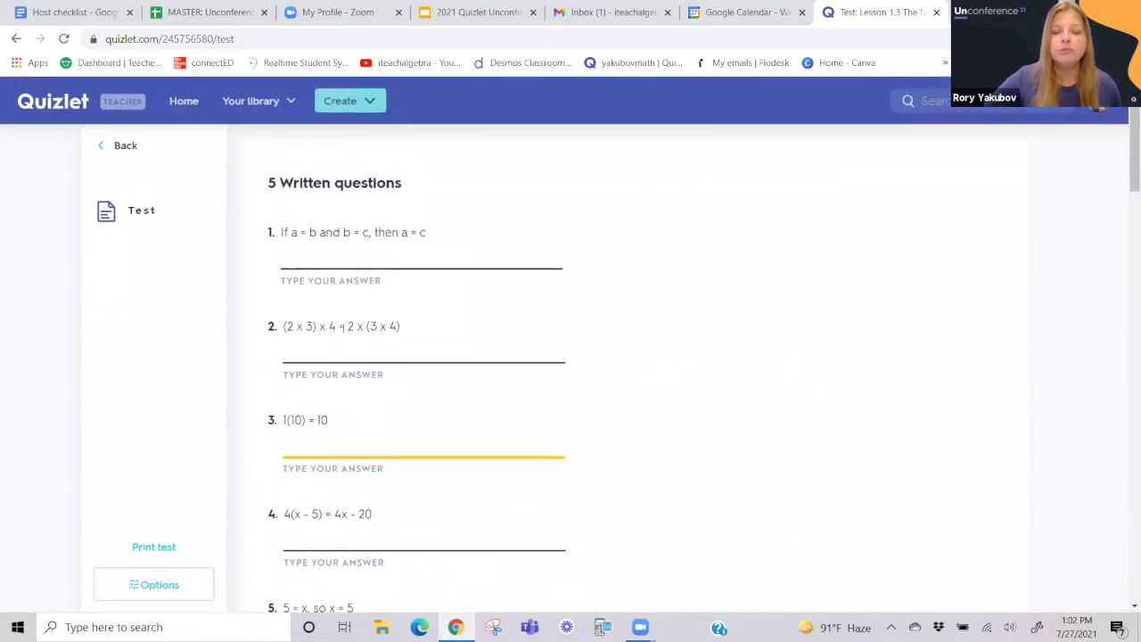
pyautogui.click(415, 258)
pyautogui.write('gfhh')
pyautogui.click(358, 366)
pyautogui.write('fgh')
pyautogui.click(359, 442)
pyautogui.write('fgh')
pyautogui.scroll(-3, 360, 441)
pyautogui.click(345, 322)
pyautogui.write('fgh')
pyautogui.click(358, 415)
pyautogui.write('fgh')
# Answer the five matching questions with B, D, C, E and A, in order.
pyautogui.scroll(-3, 357, 415)
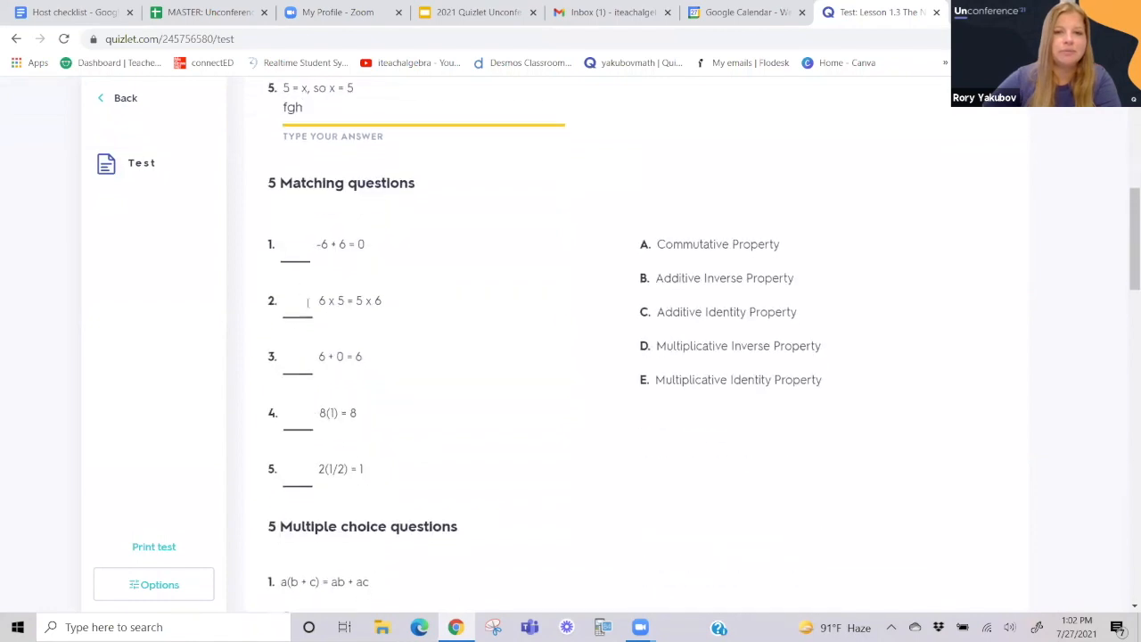
pyautogui.click(296, 247)
pyautogui.write('B')
pyautogui.click(305, 301)
pyautogui.write('D')
pyautogui.click(308, 359)
pyautogui.write('C')
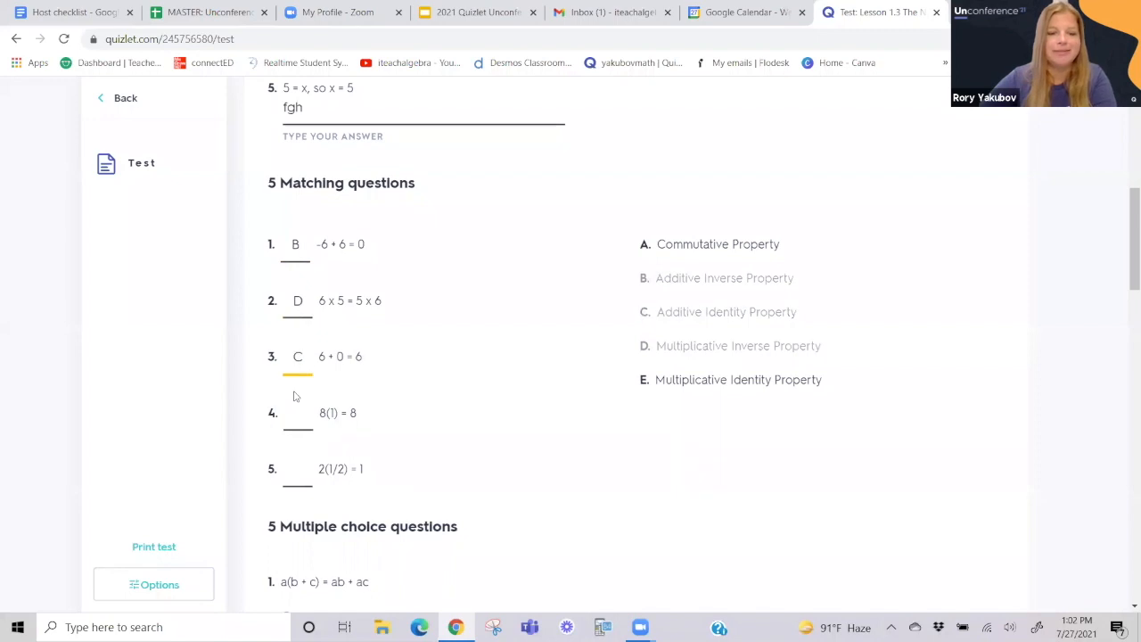
pyautogui.click(306, 421)
pyautogui.write('E')
pyautogui.click(298, 473)
pyautogui.write('A')
# Answer the five multiple choice questions, choosing Distributive Property, Zero Product Property and Symmetric Property for the first three.
pyautogui.scroll(-1, 589, 372)
pyautogui.scroll(-4, 453, 298)
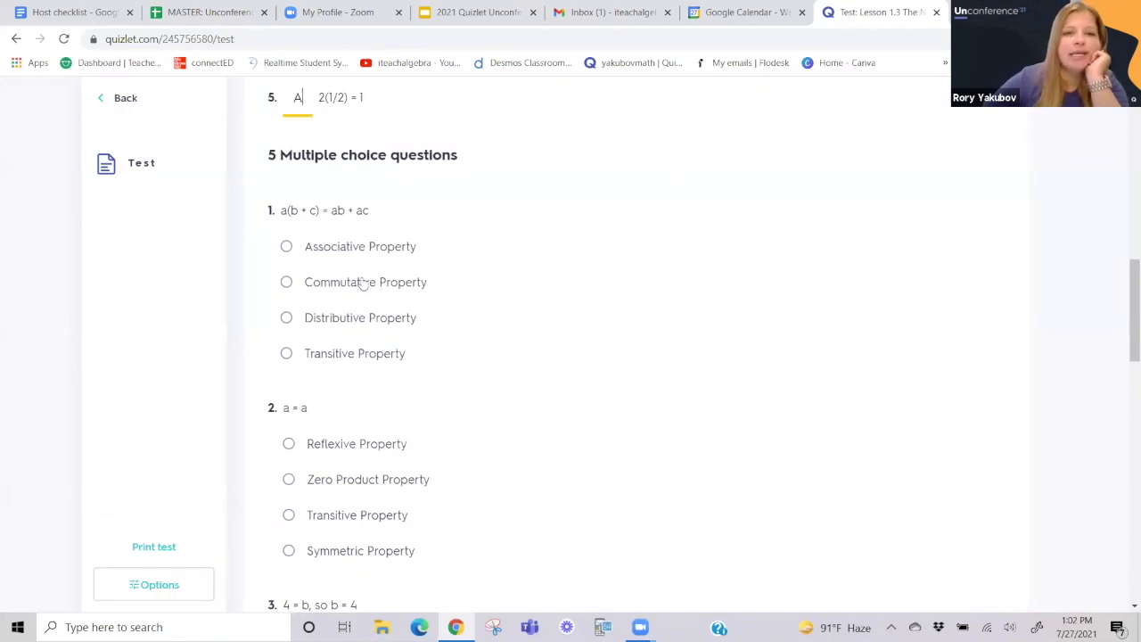
pyautogui.click(344, 321)
pyautogui.scroll(-3, 419, 348)
pyautogui.click(352, 261)
pyautogui.scroll(-3, 366, 303)
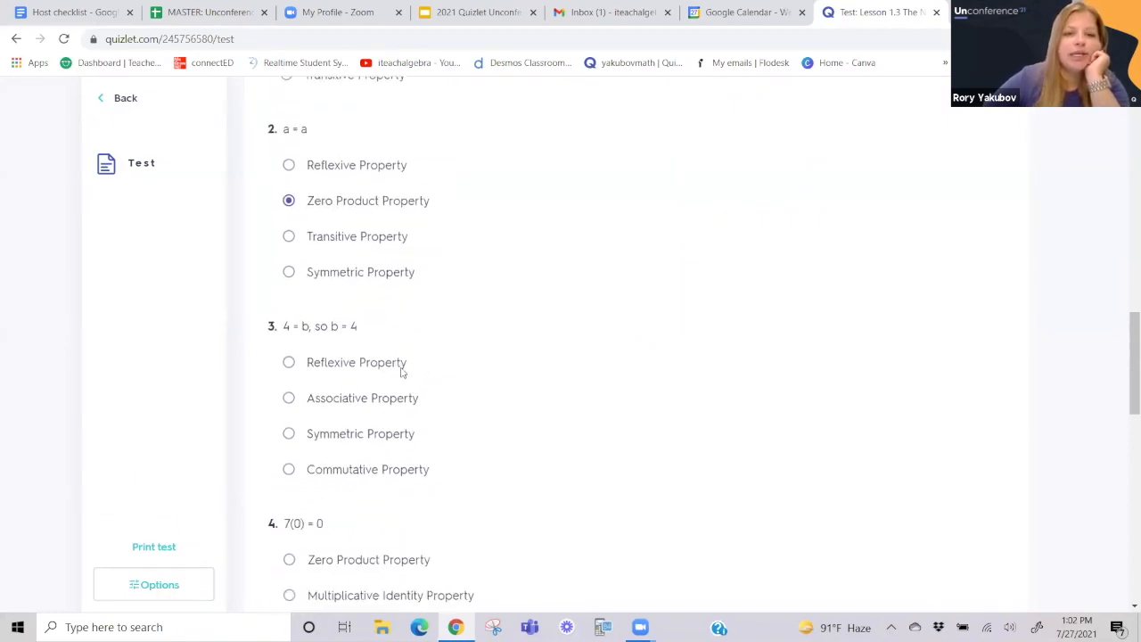
pyautogui.click(344, 268)
pyautogui.scroll(-2, 344, 273)
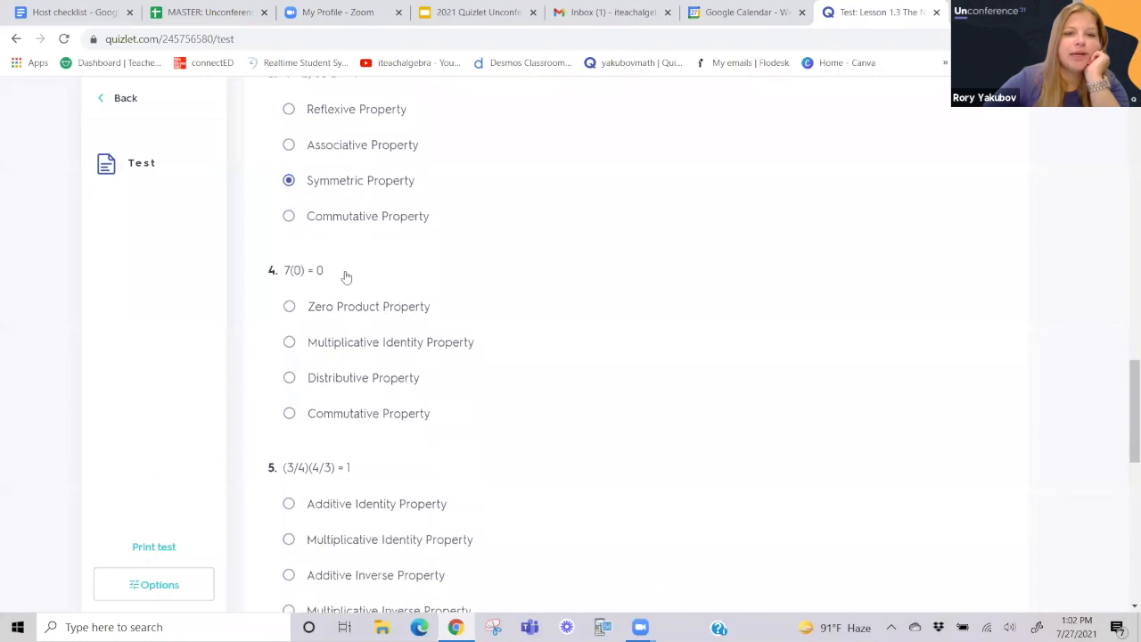
pyautogui.click(346, 246)
pyautogui.click(378, 441)
# Answer the five true/false questions, with False for 2 and 3 and True for 4 and 5, and submit the test for grading.
pyautogui.scroll(-4, 356, 428)
pyautogui.click(313, 385)
pyautogui.scroll(-2, 314, 382)
pyautogui.click(318, 375)
pyautogui.scroll(-1, 319, 393)
pyautogui.scroll(-2, 319, 412)
pyautogui.click(317, 280)
pyautogui.click(303, 363)
pyautogui.click(327, 476)
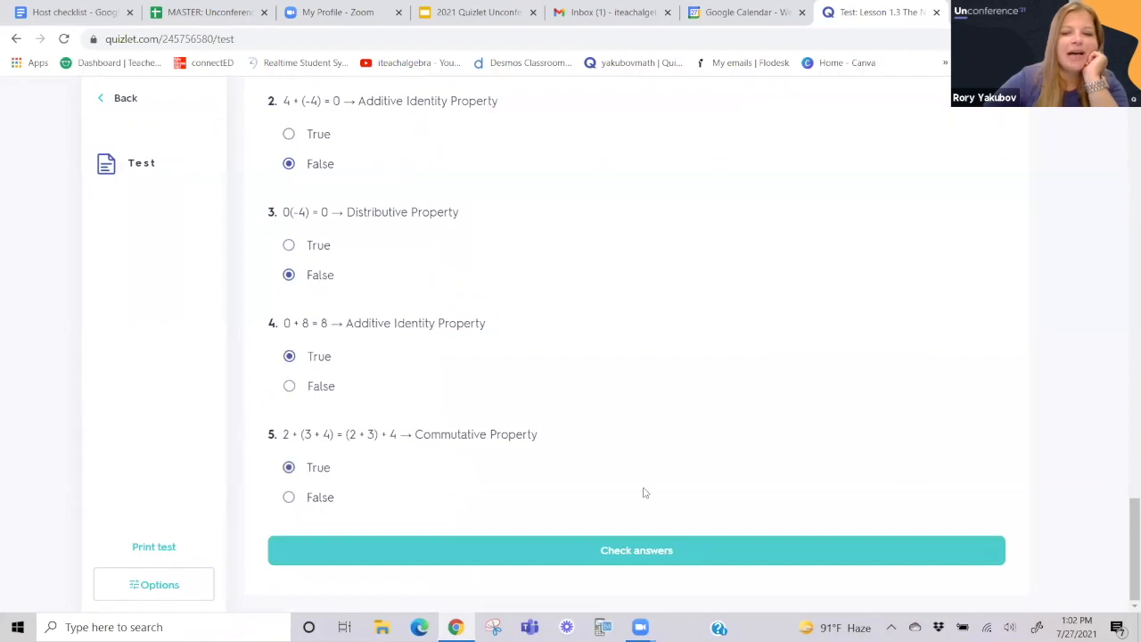
pyautogui.click(683, 550)
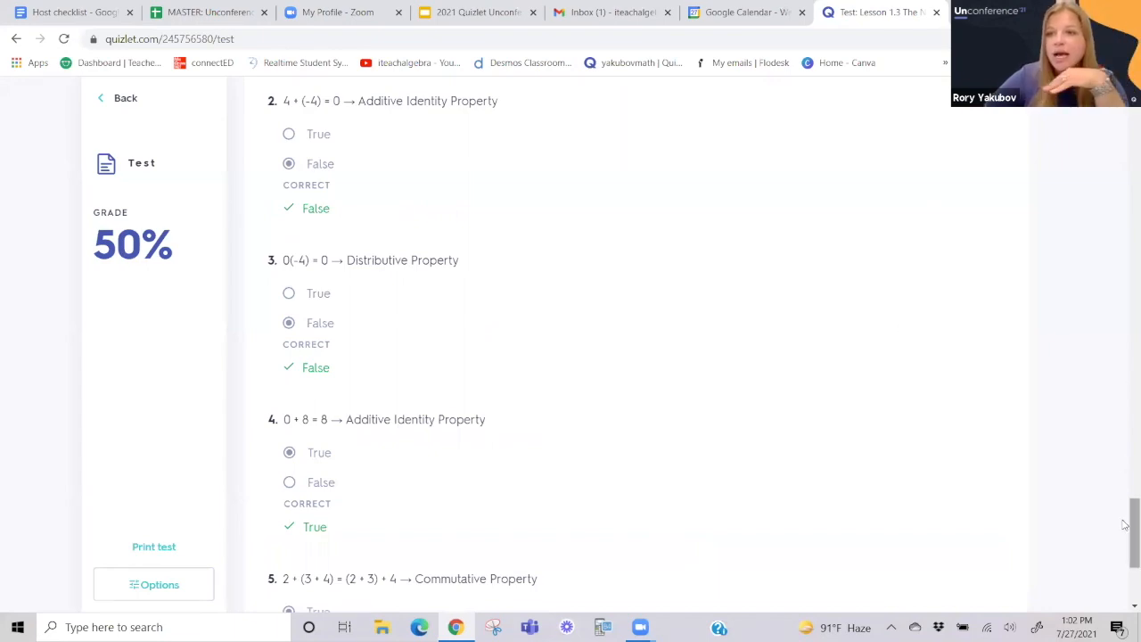
# Review the graded true/false answers down to the end of the test and generate a new test.
pyautogui.moveTo(1125, 525); pyautogui.dragTo(1125, 545)
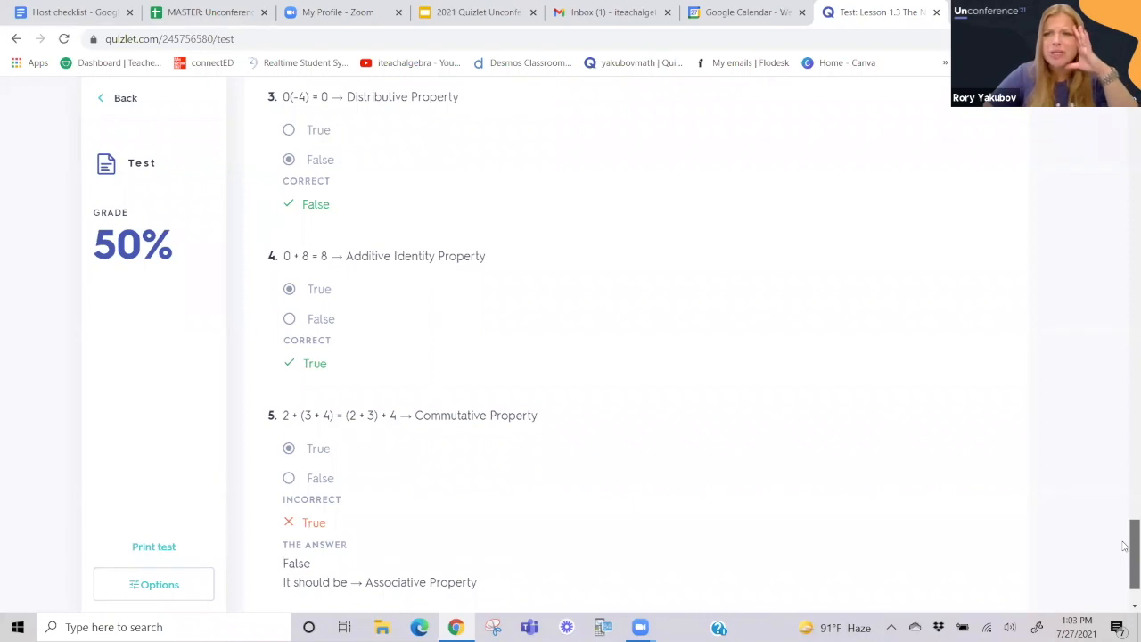
pyautogui.moveTo(1126, 545)
pyautogui.mouseDown()
pyautogui.moveTo(1125, 191)
pyautogui.moveTo(1125, 568)
pyautogui.mouseUp()
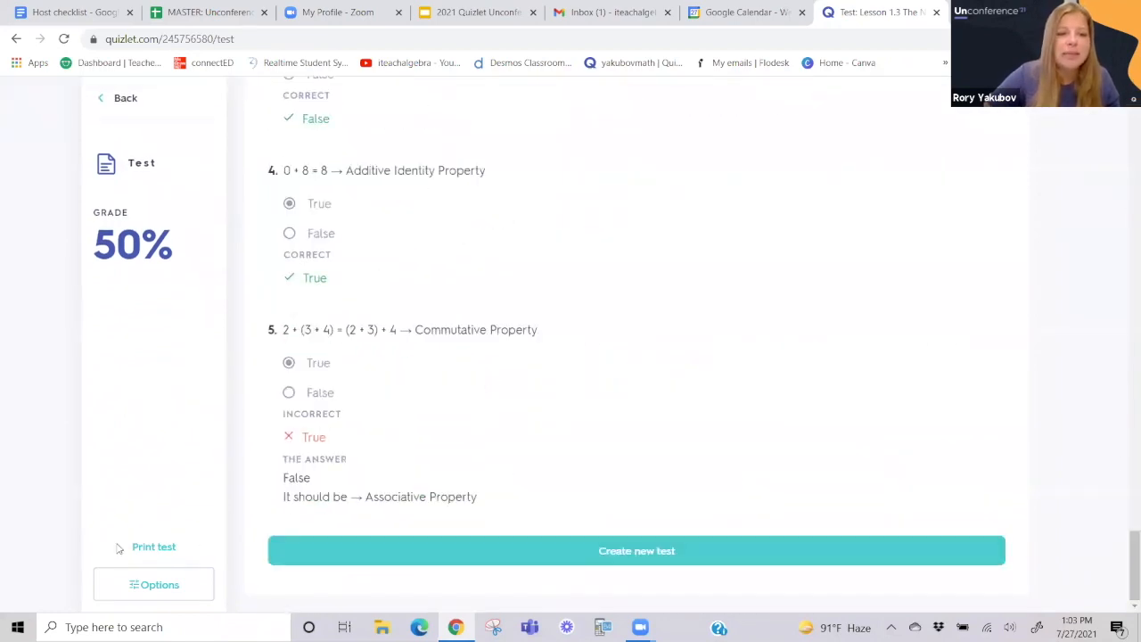
pyautogui.click(661, 552)
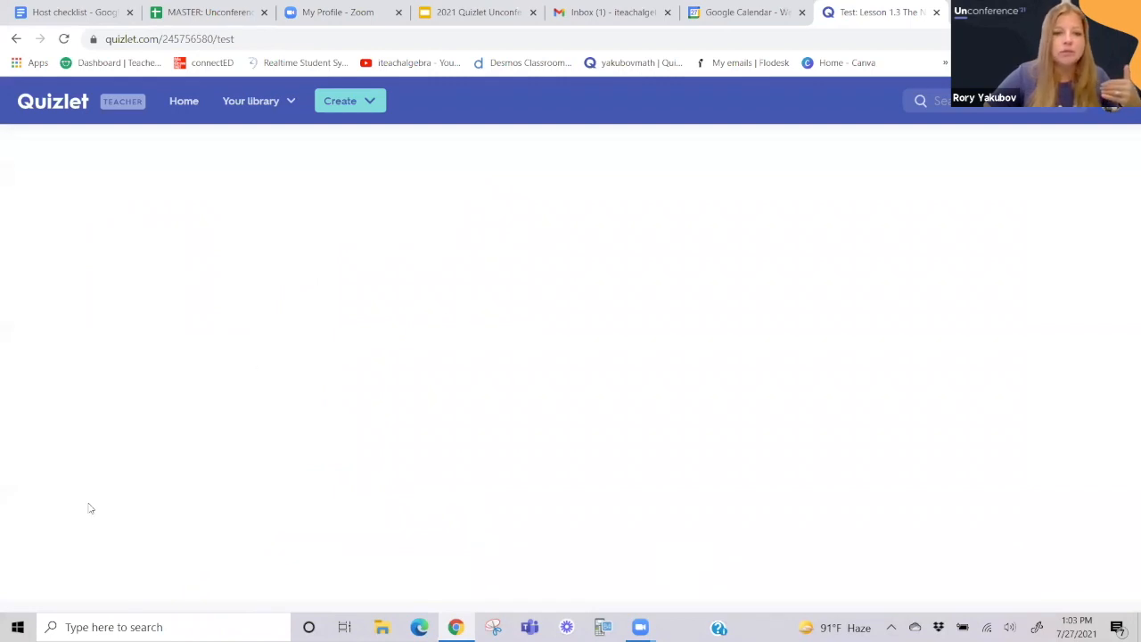
# Create a new test limited to 10 questions, with Written and True/False excluded and Matching and Multiple choice kept.
pyautogui.click(153, 585)
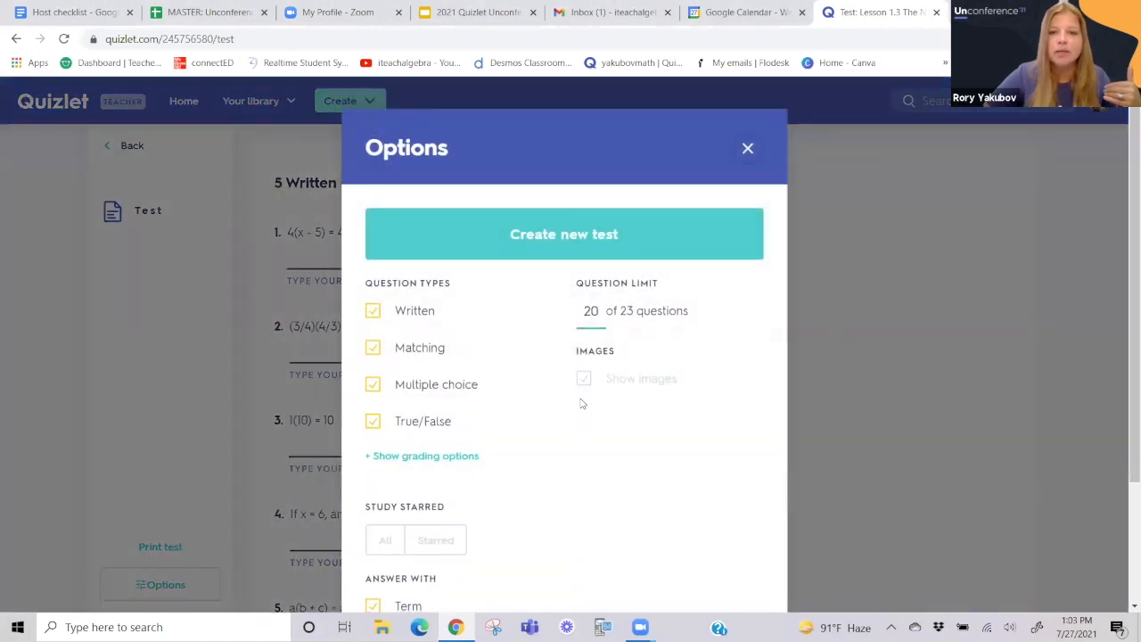
pyautogui.scroll(-1, 581, 401)
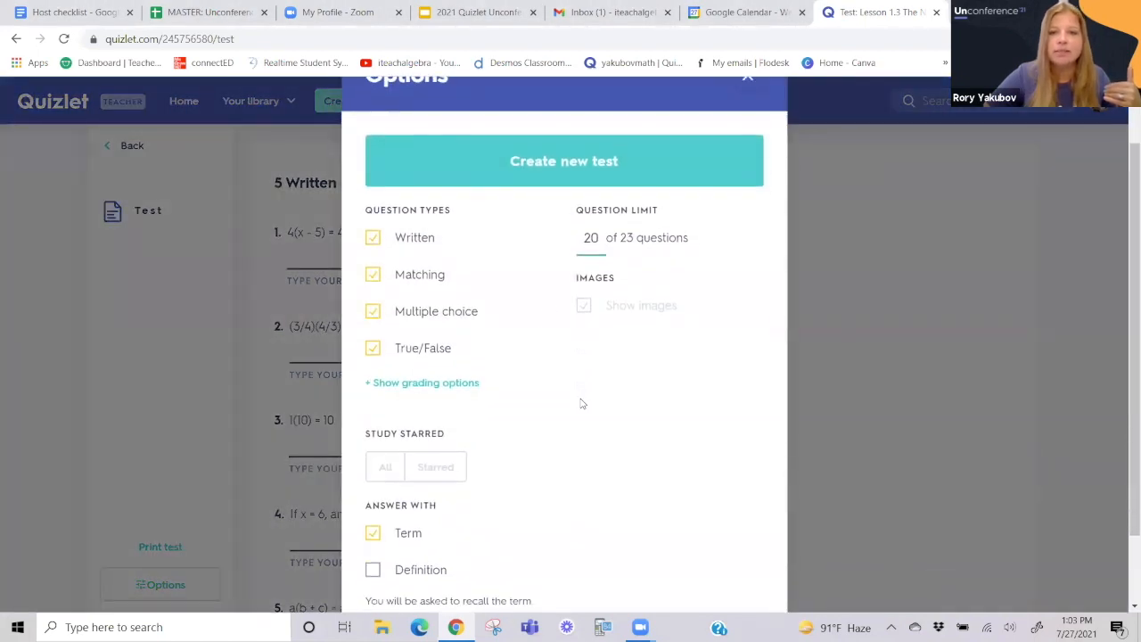
pyautogui.click(419, 247)
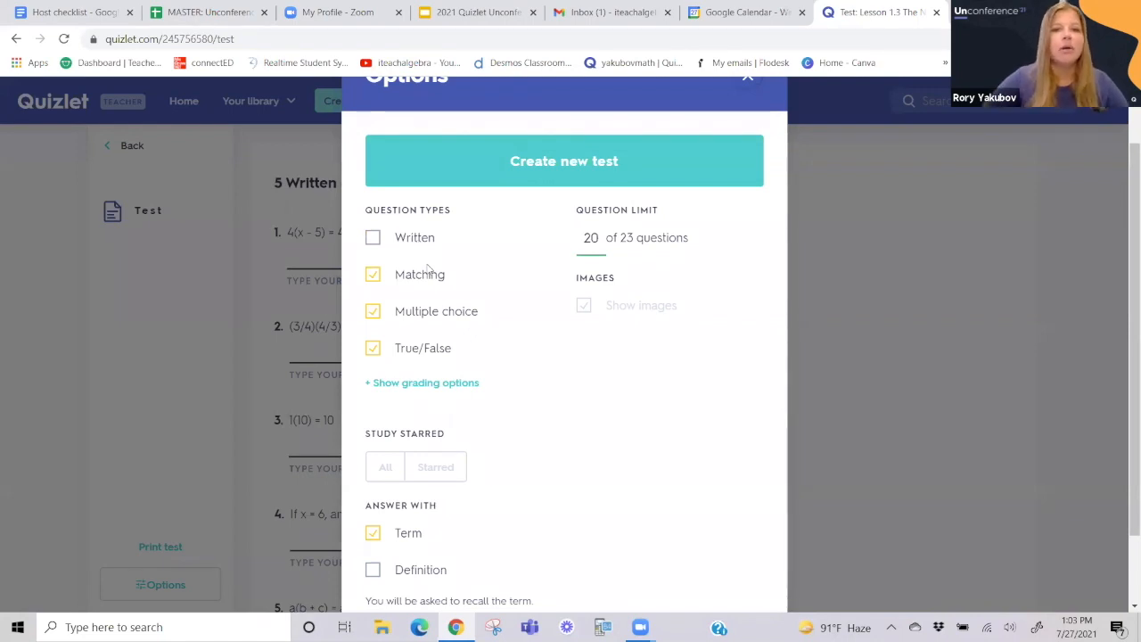
pyautogui.click(421, 355)
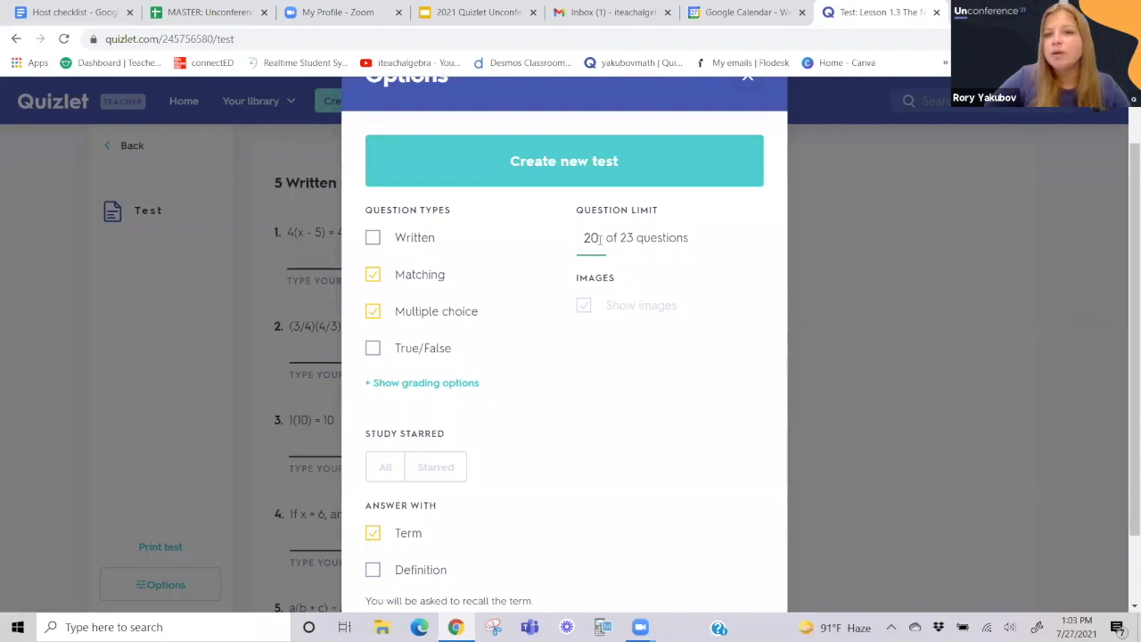
pyautogui.moveTo(601, 237); pyautogui.dragTo(577, 237)
pyautogui.write('10')
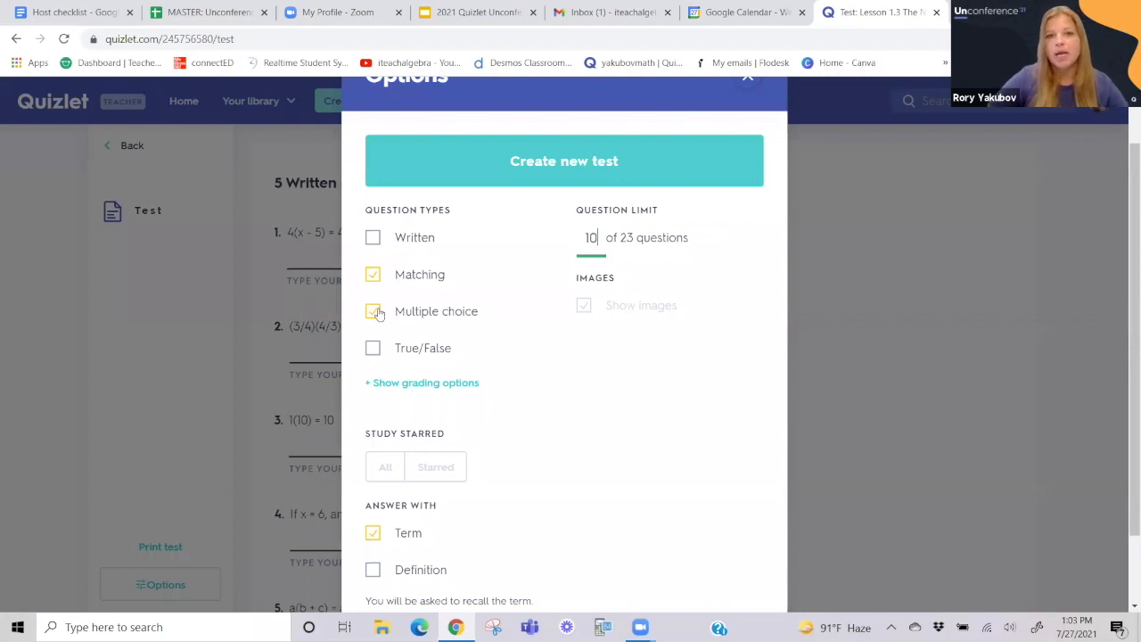
pyautogui.scroll(-1, 511, 416)
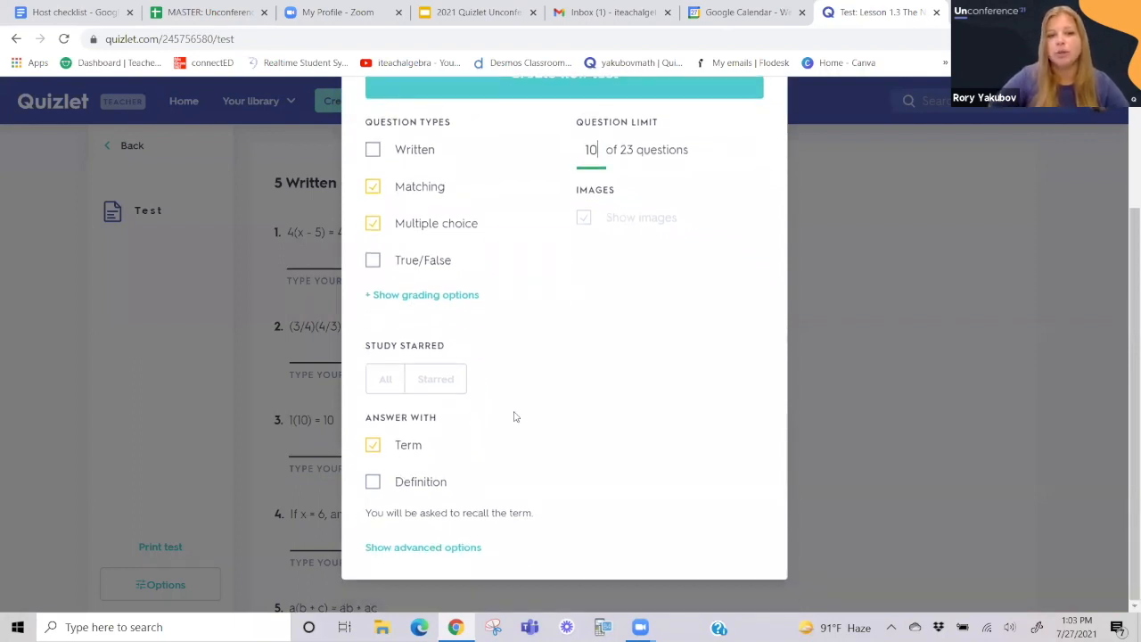
pyautogui.scroll(2, 511, 416)
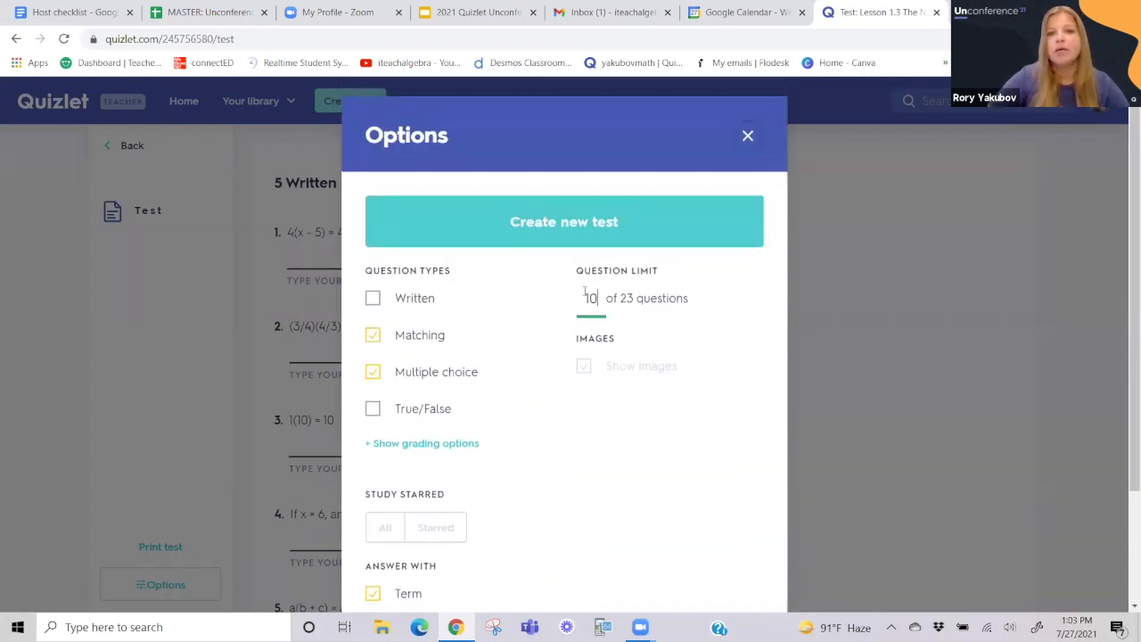
pyautogui.click(572, 235)
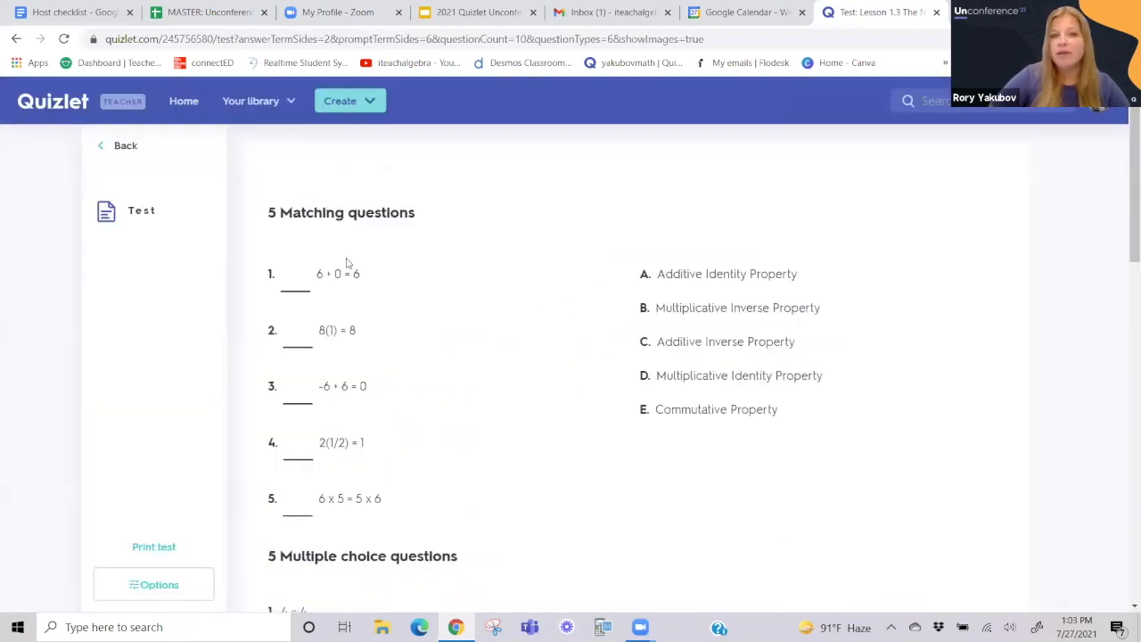
# Look through the new test's matching and multiple choice questions, and return to the set's page.
pyautogui.scroll(-3, 357, 297)
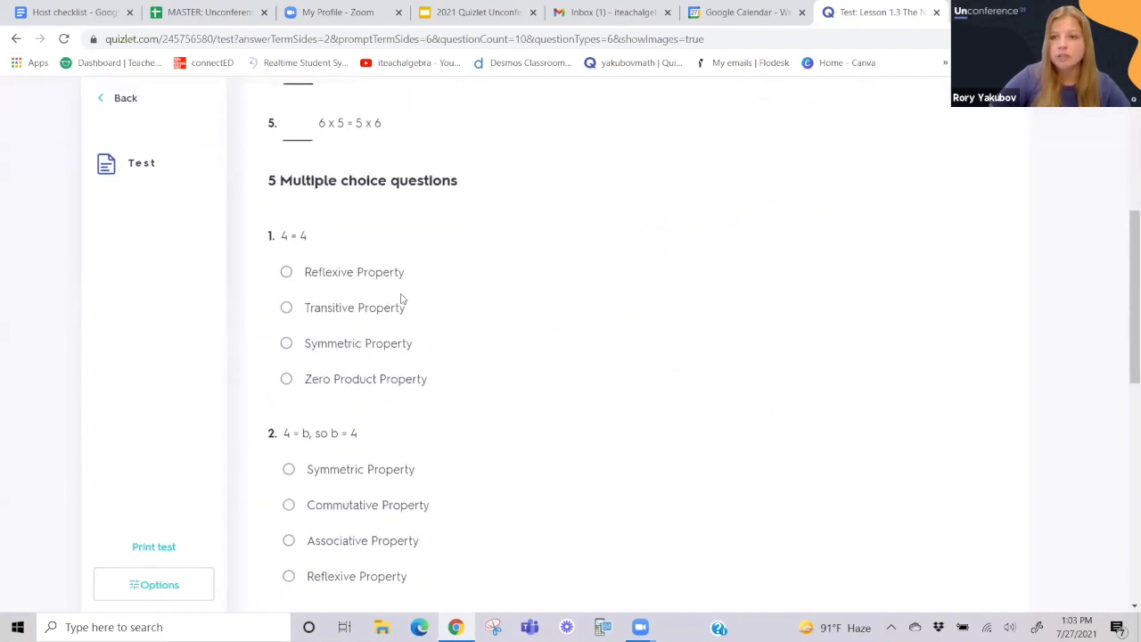
pyautogui.scroll(-8, 400, 301)
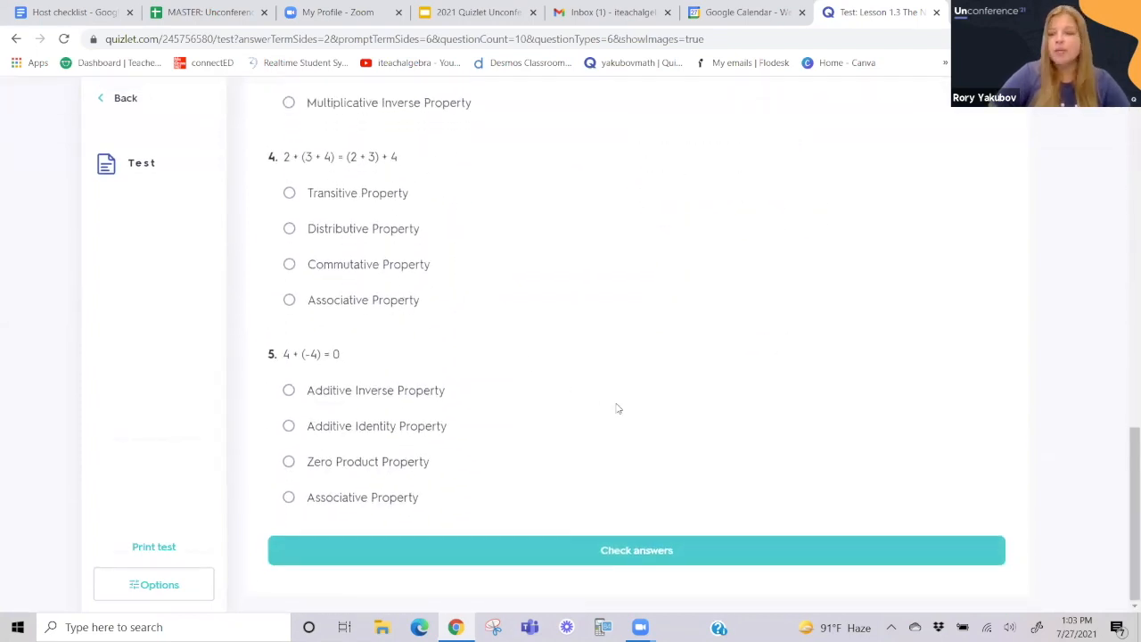
pyautogui.scroll(10, 614, 406)
pyautogui.scroll(2, 614, 406)
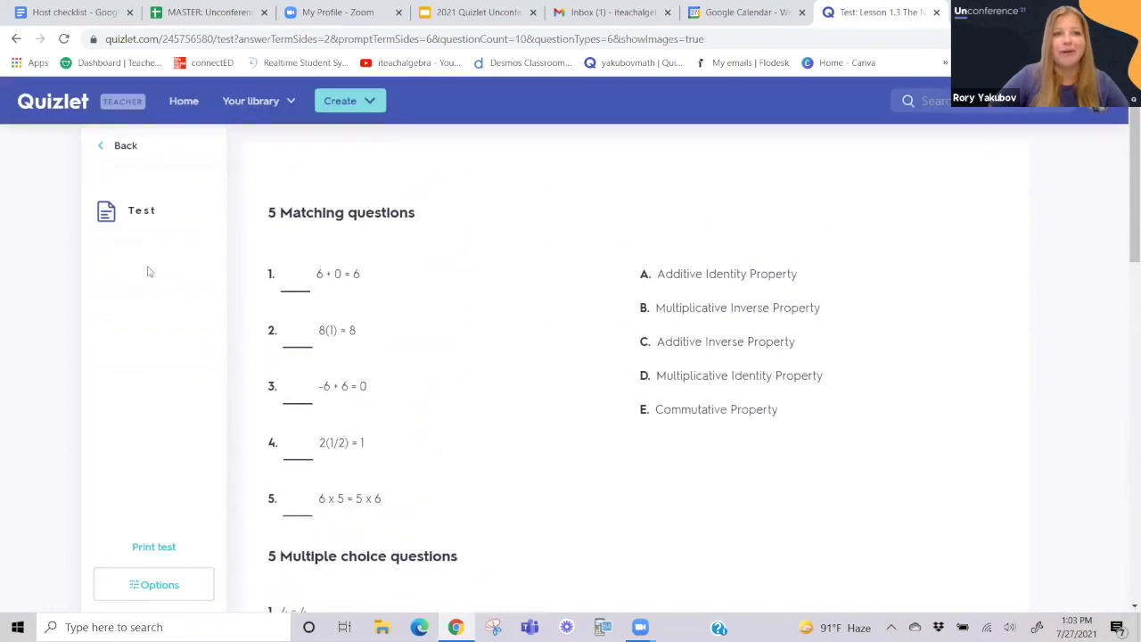
pyautogui.click(126, 148)
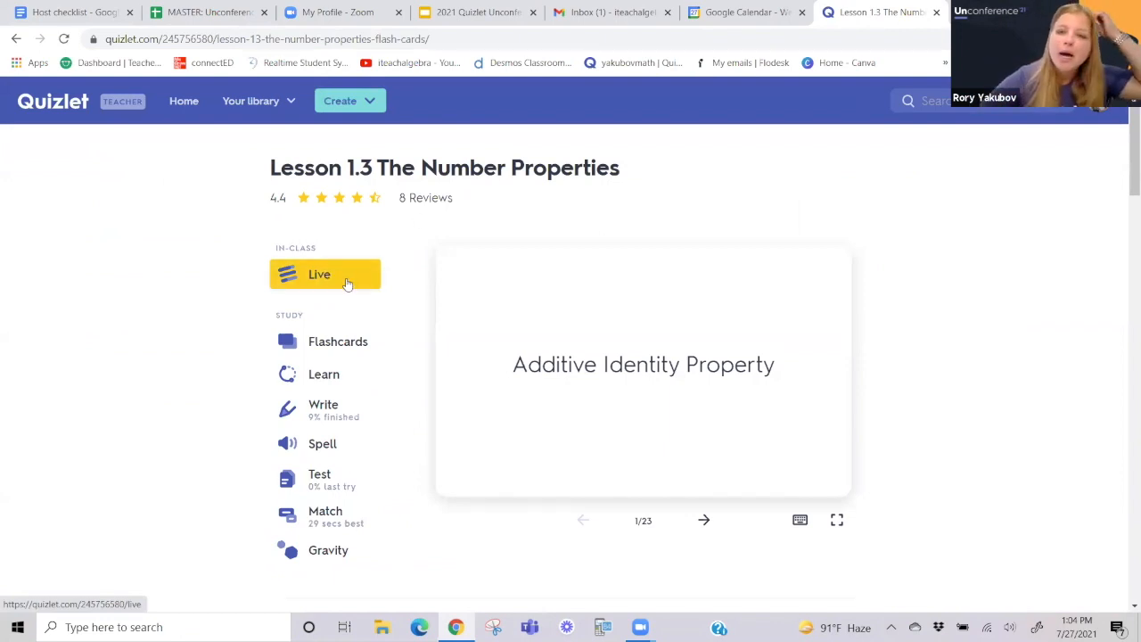
# Set up a Quizlet Live game with random teams and Definition and Term to view the join screen, and return to the set's page.
pyautogui.click(348, 283)
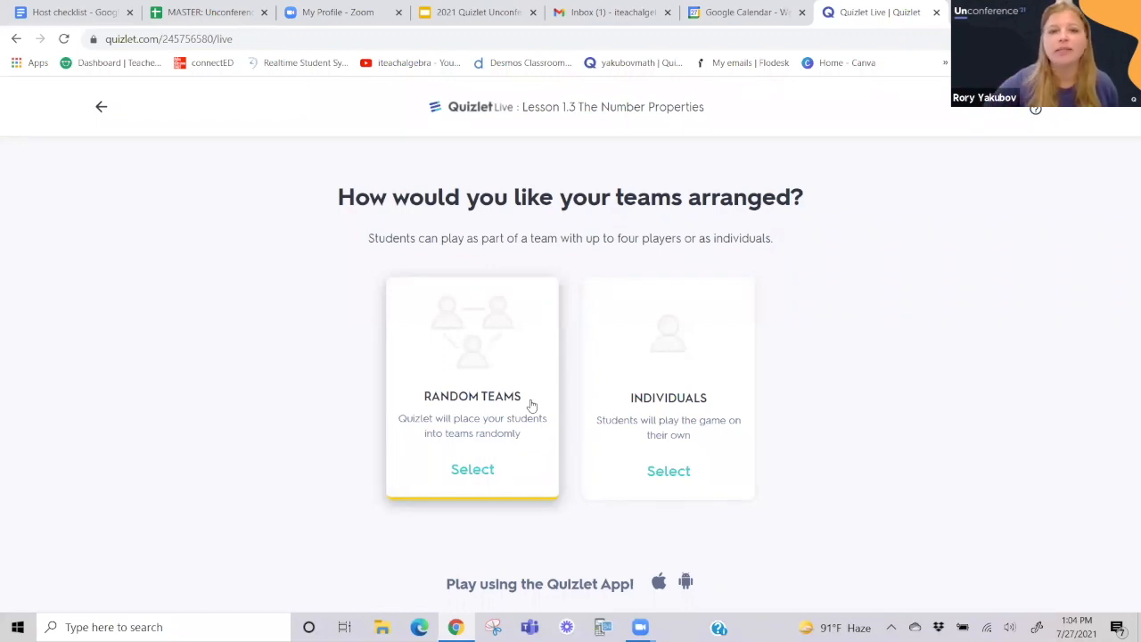
pyautogui.click(475, 469)
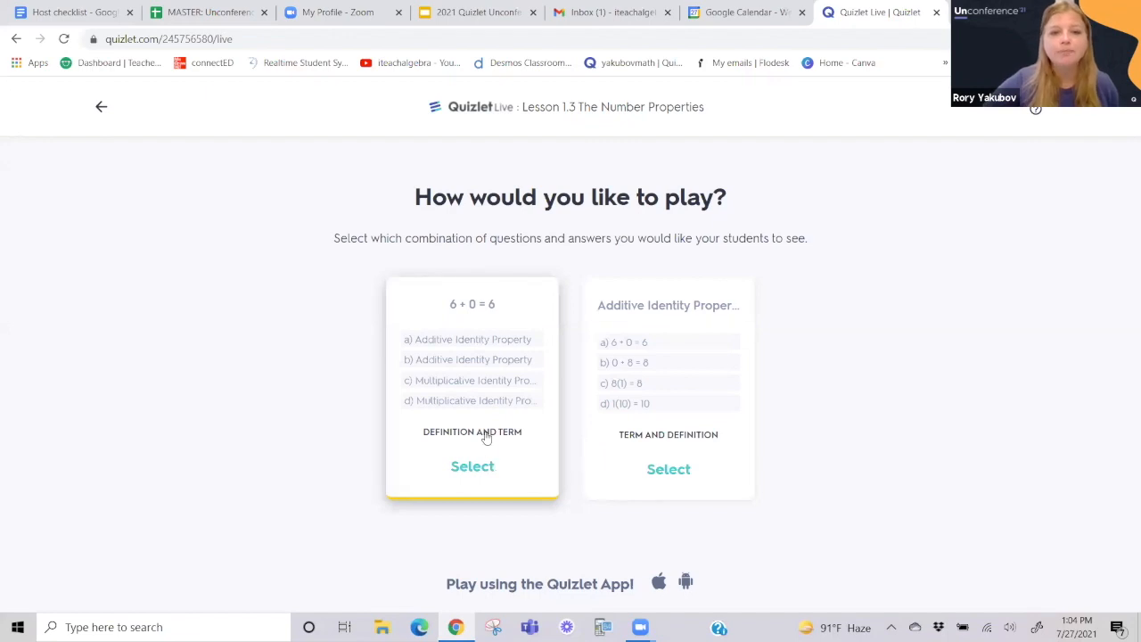
pyautogui.click(482, 464)
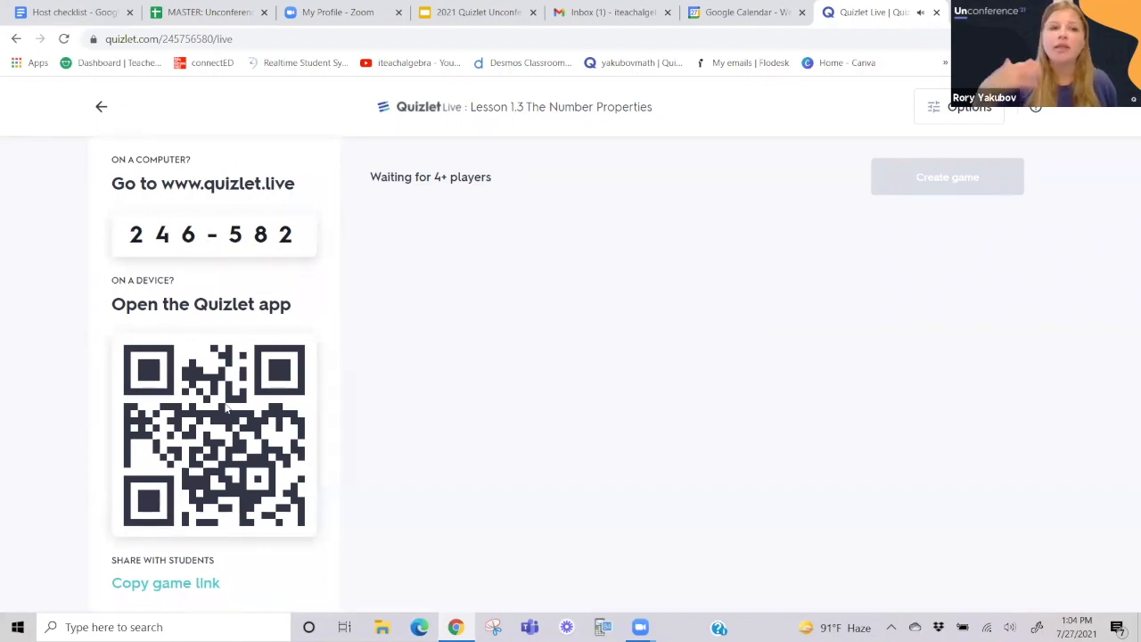
pyautogui.click(99, 109)
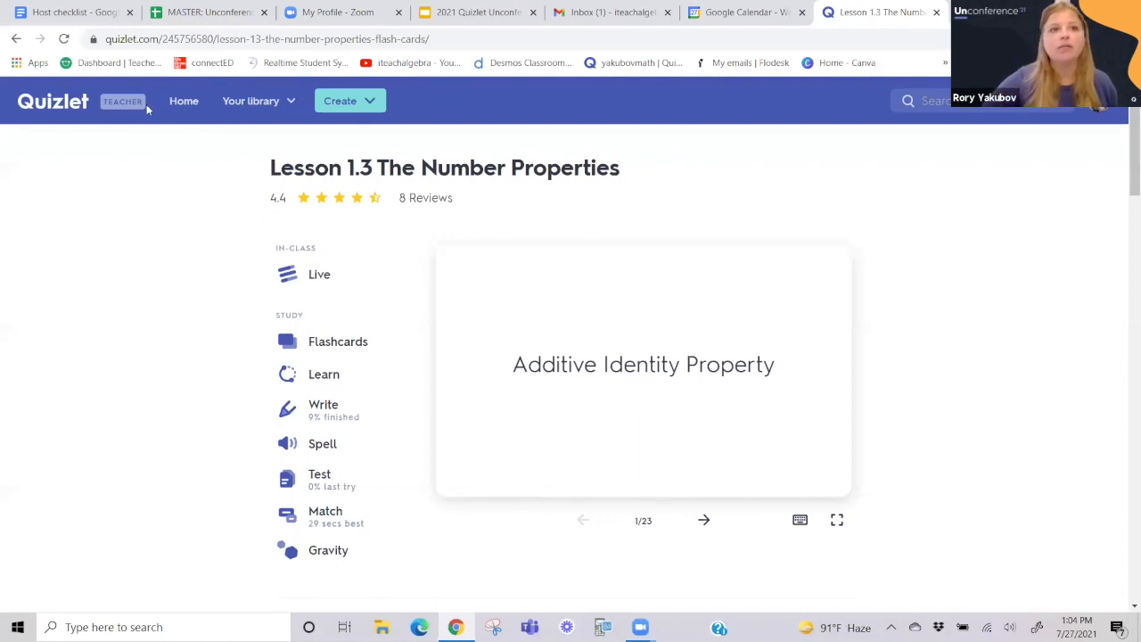
# Start a new study set from the home page and title it Algebra - Solving Equations.
pyautogui.click(182, 107)
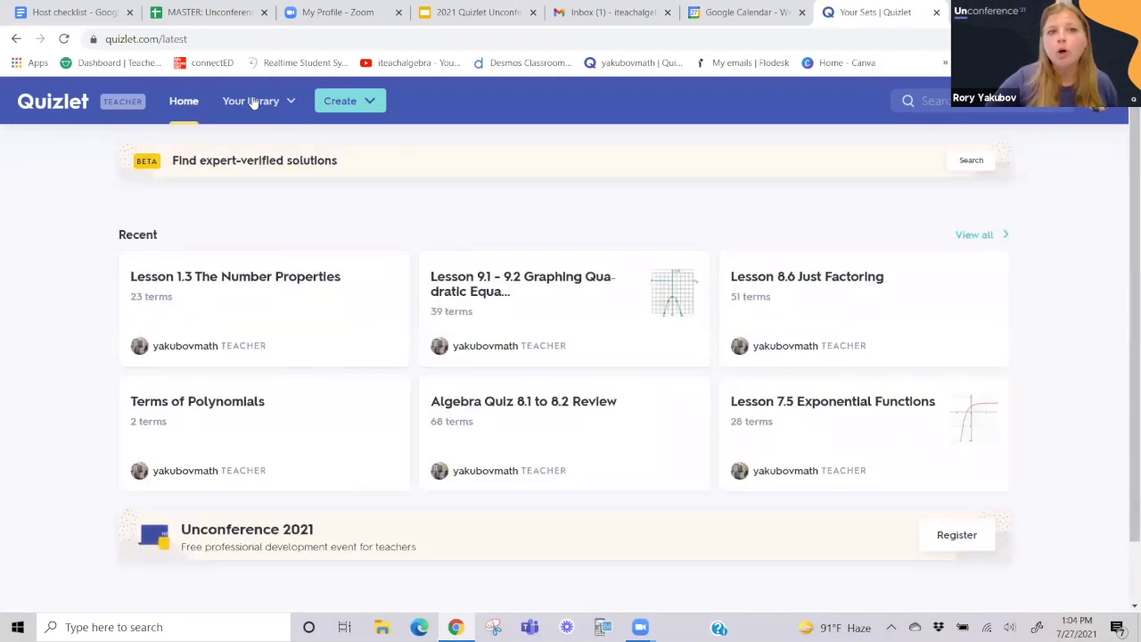
pyautogui.click(371, 104)
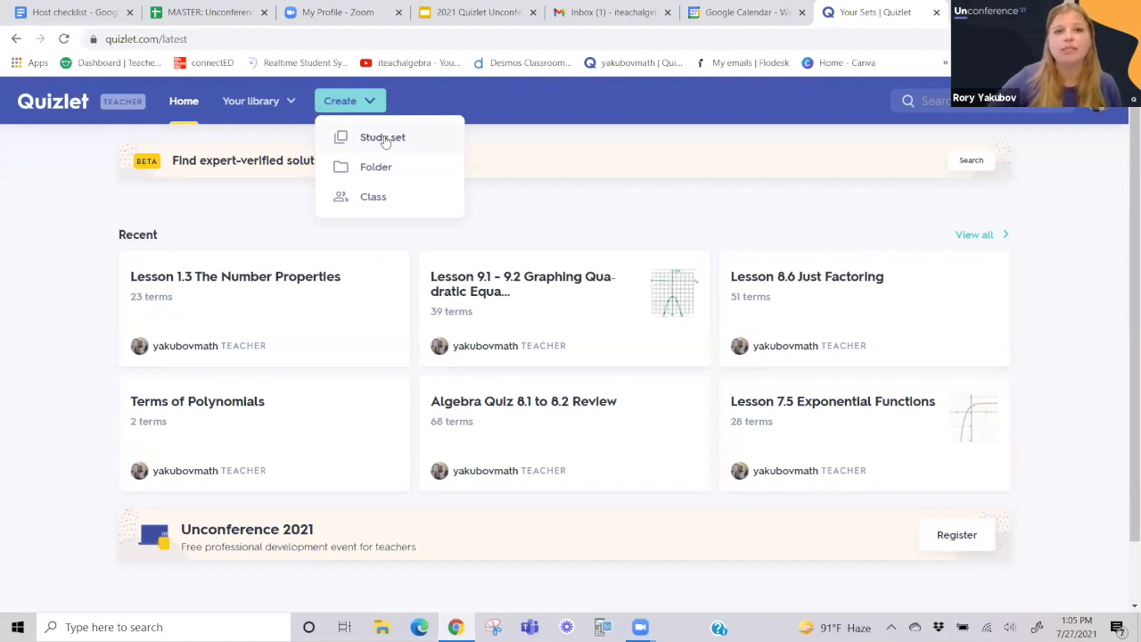
pyautogui.click(379, 145)
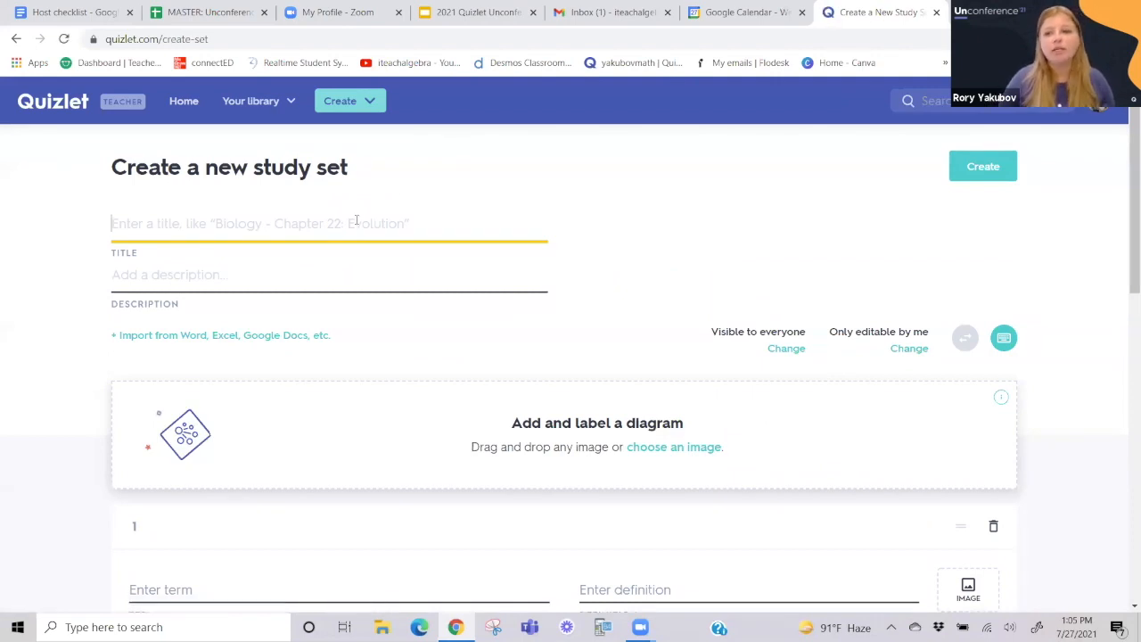
pyautogui.write('Alg')
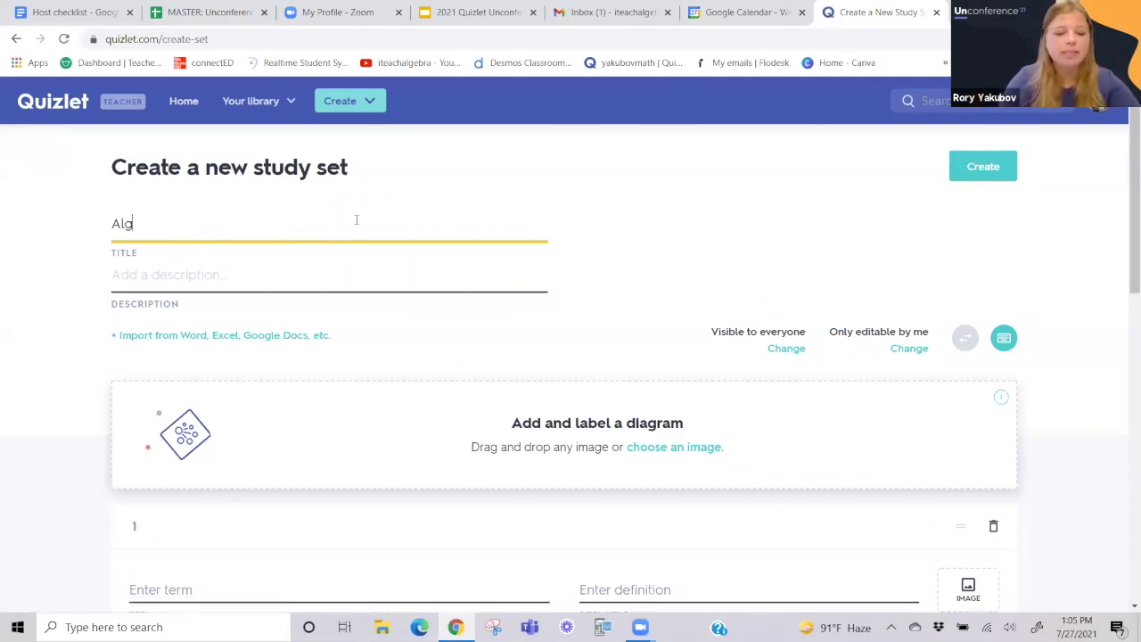
pyautogui.write('ebra - Solving Equations')
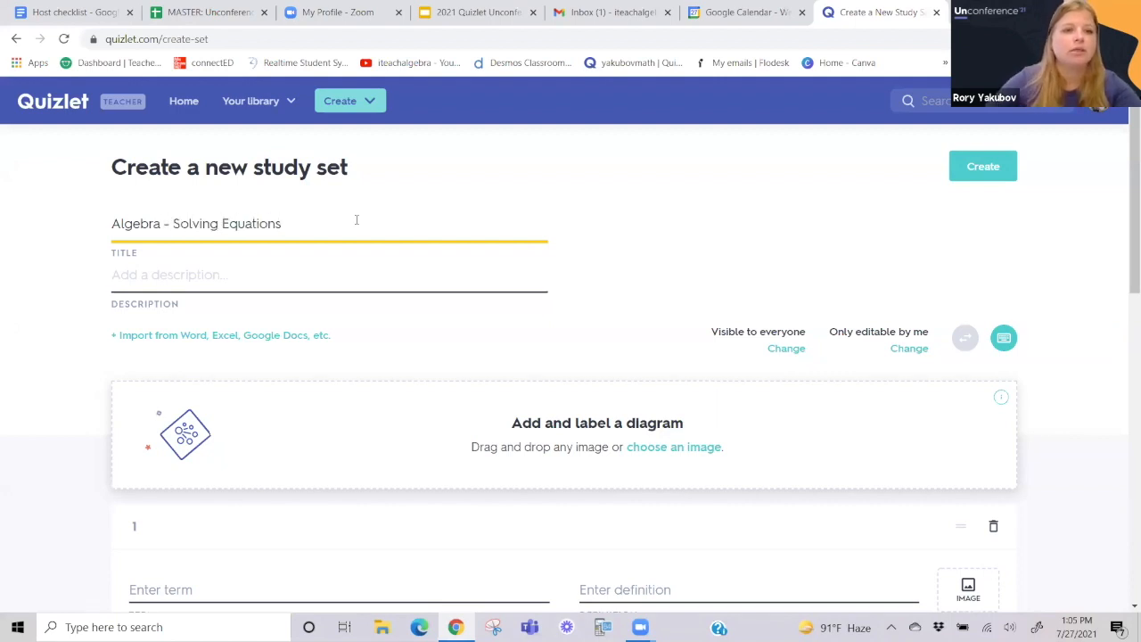
pyautogui.click(231, 281)
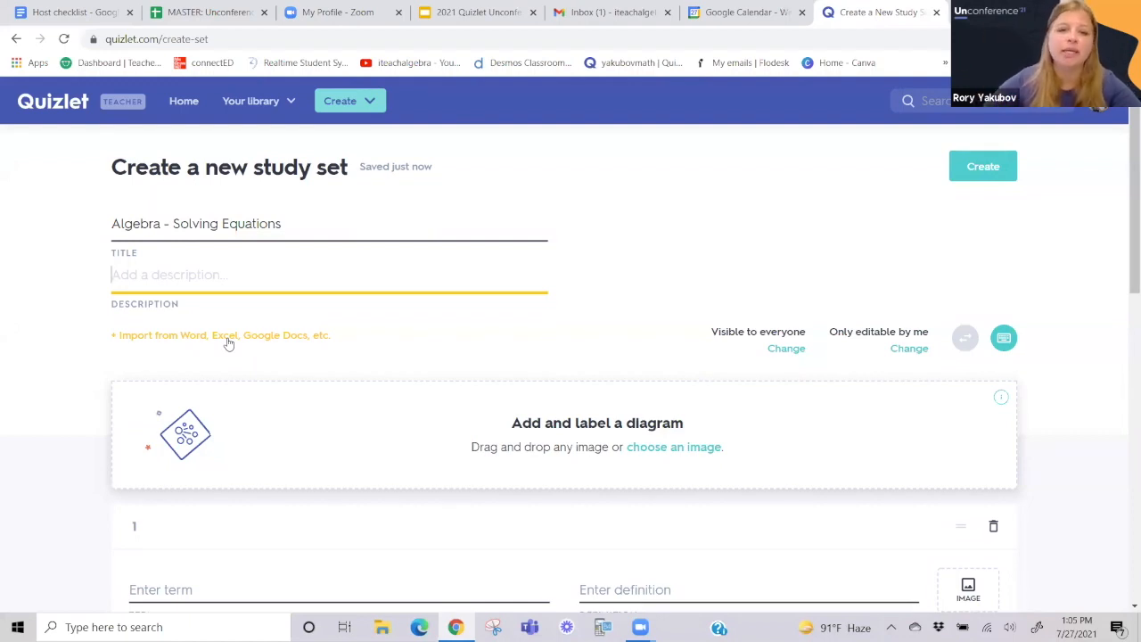
# Enter binomial as the term of the new set's first card.
pyautogui.scroll(-1, 228, 344)
pyautogui.scroll(-3, 268, 339)
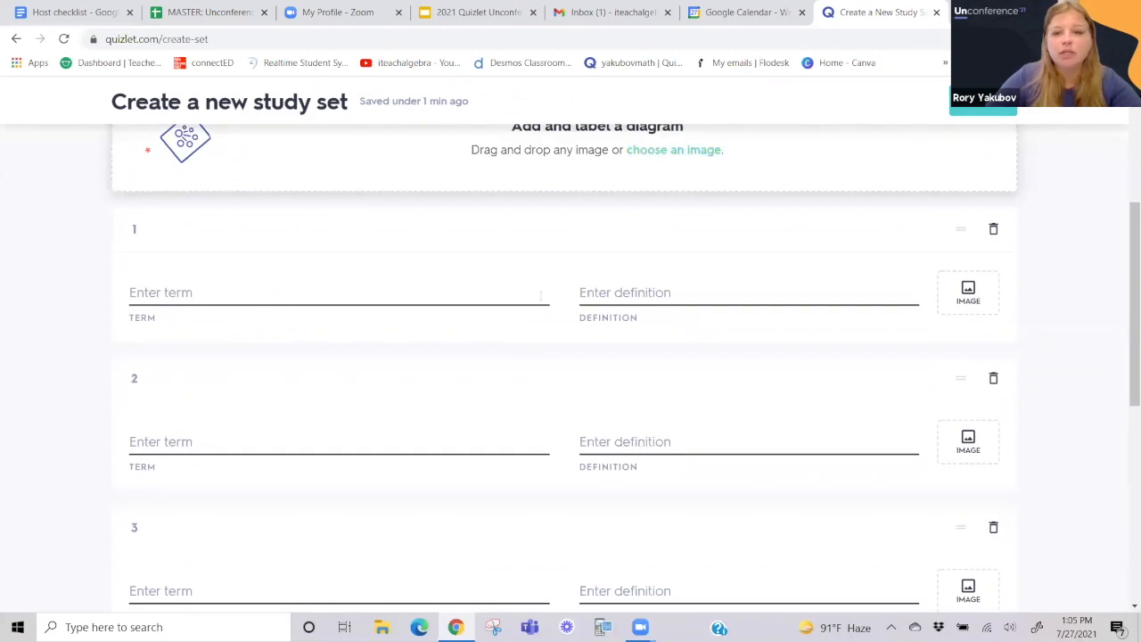
pyautogui.click(415, 291)
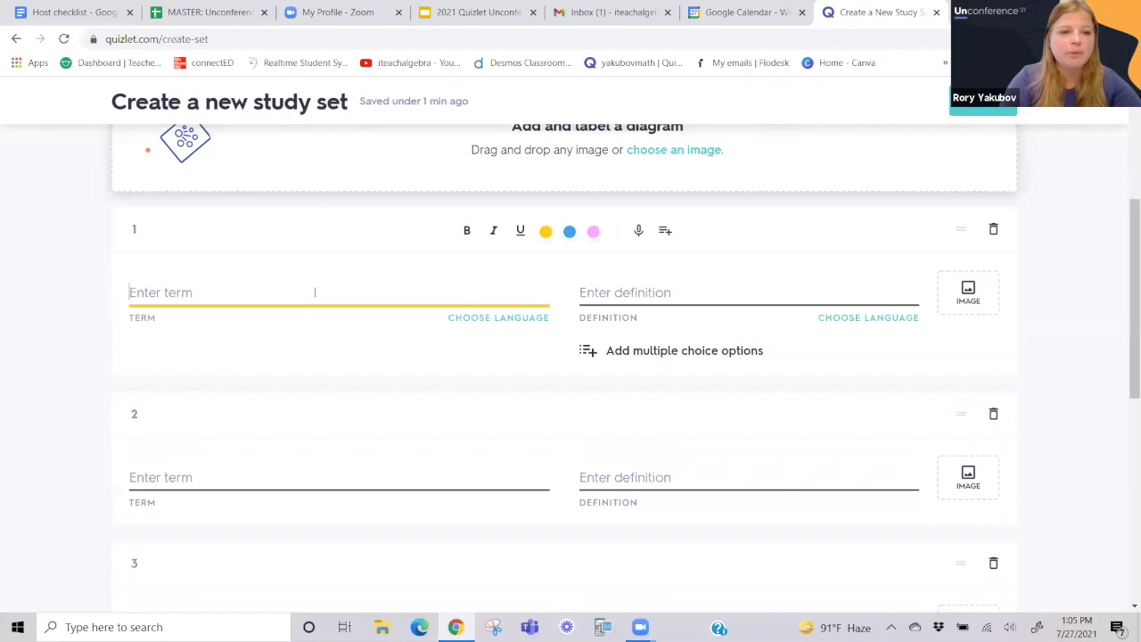
pyautogui.write('binomial')
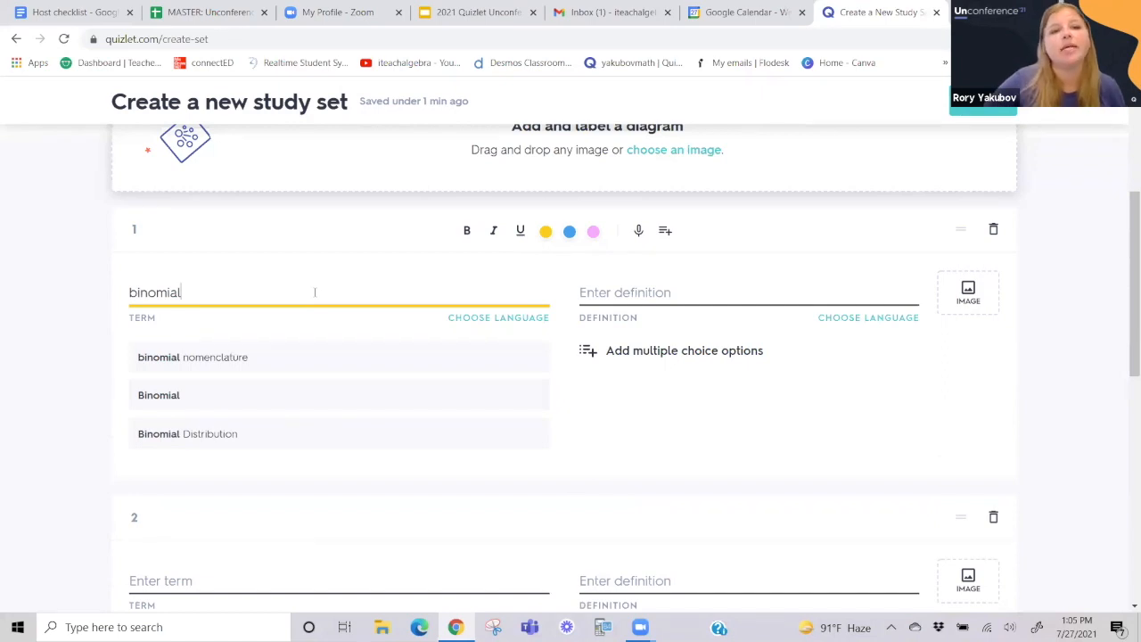
# Look through the languages available for the first card's term and close the list without choosing one.
pyautogui.click(31, 309)
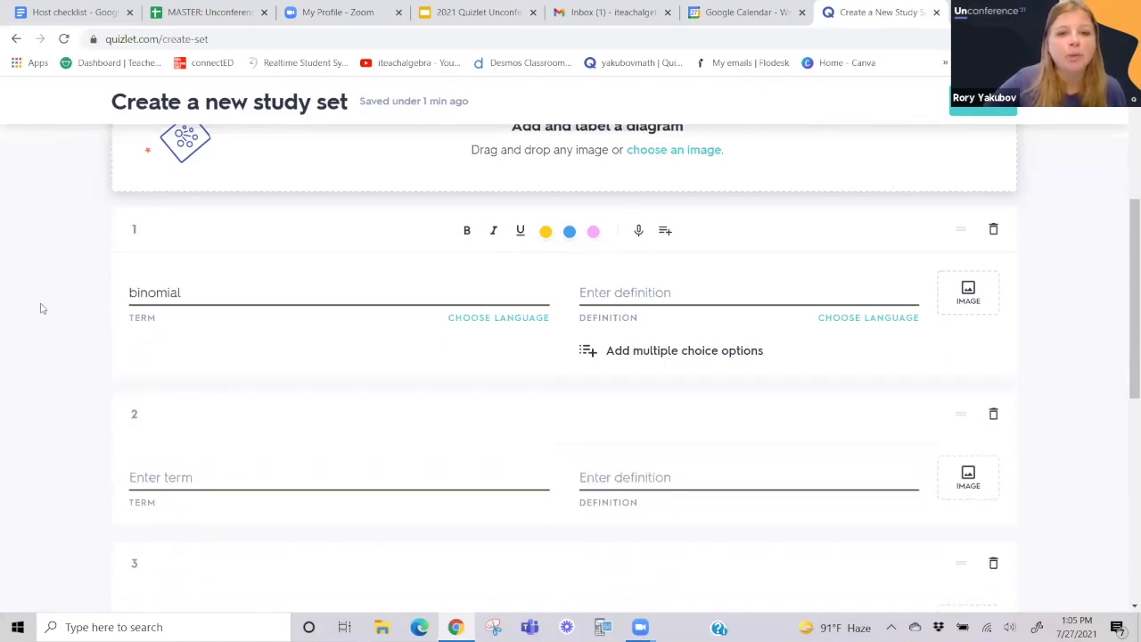
pyautogui.click(501, 323)
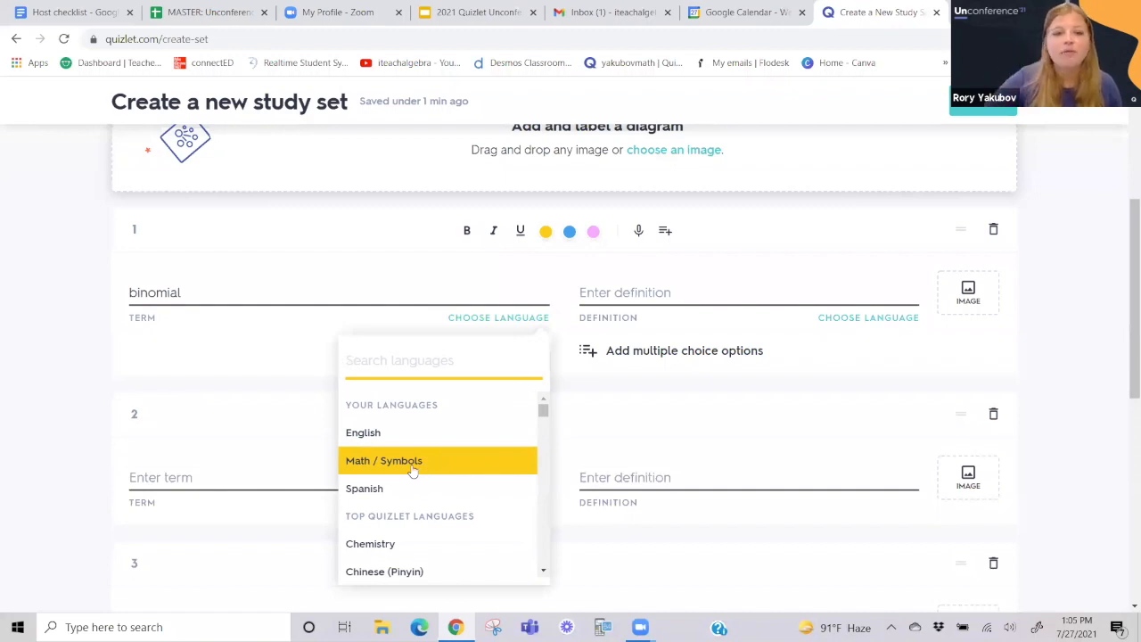
pyautogui.moveTo(543, 411); pyautogui.dragTo(551, 467)
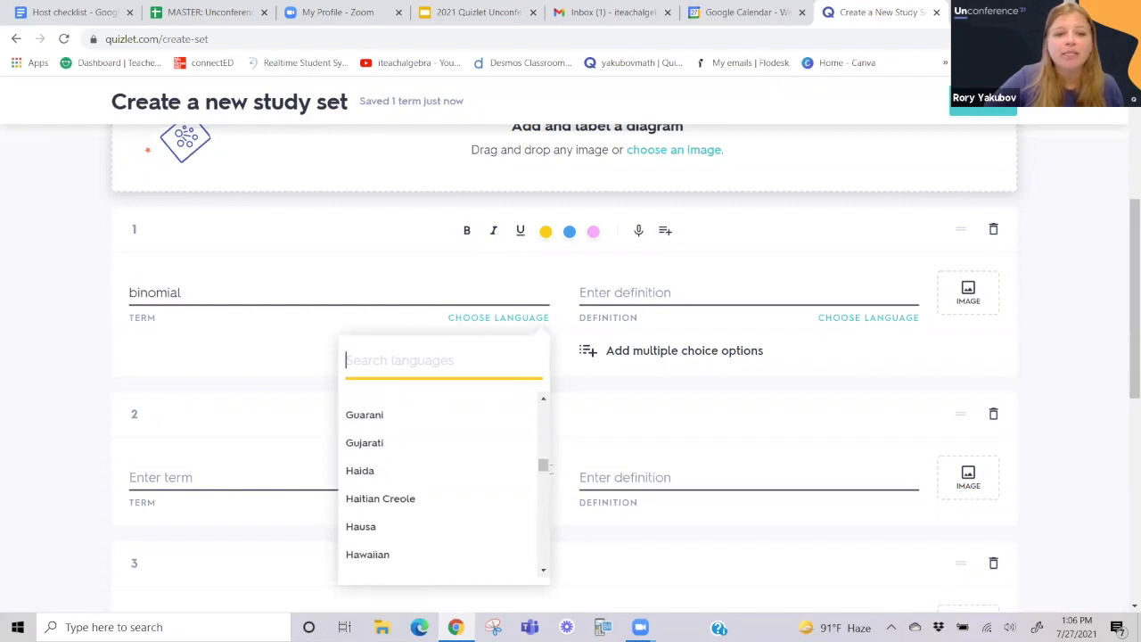
pyautogui.click(34, 381)
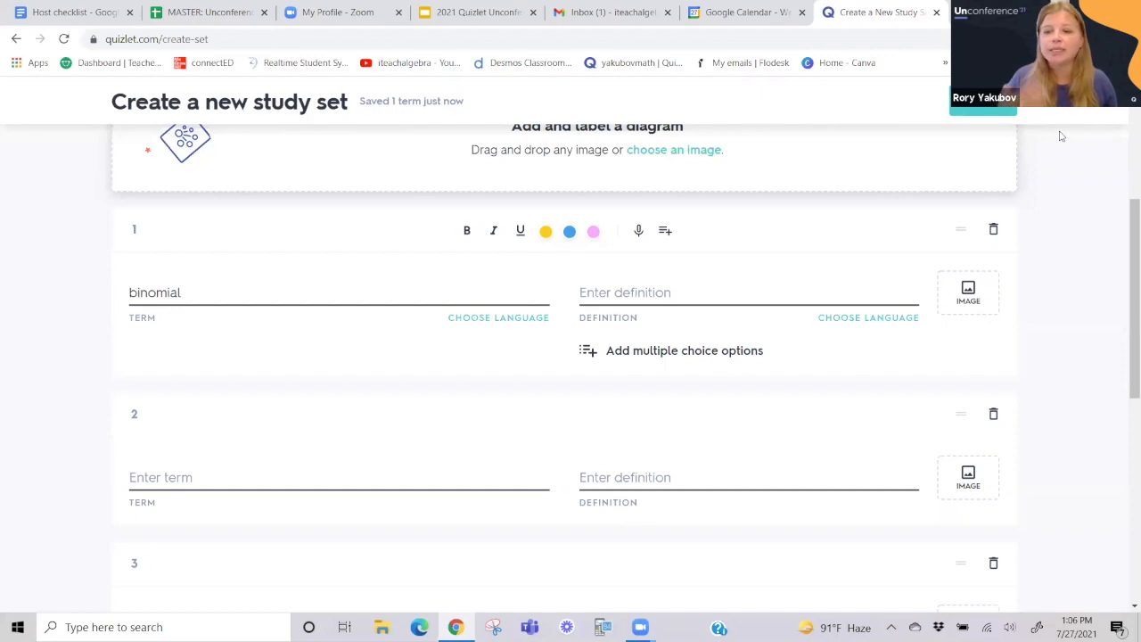
# Fill the first card's definition with the suggestion "A polynomial with two terms" and edit it to "A polynomial with two unlike terms".
pyautogui.click(636, 292)
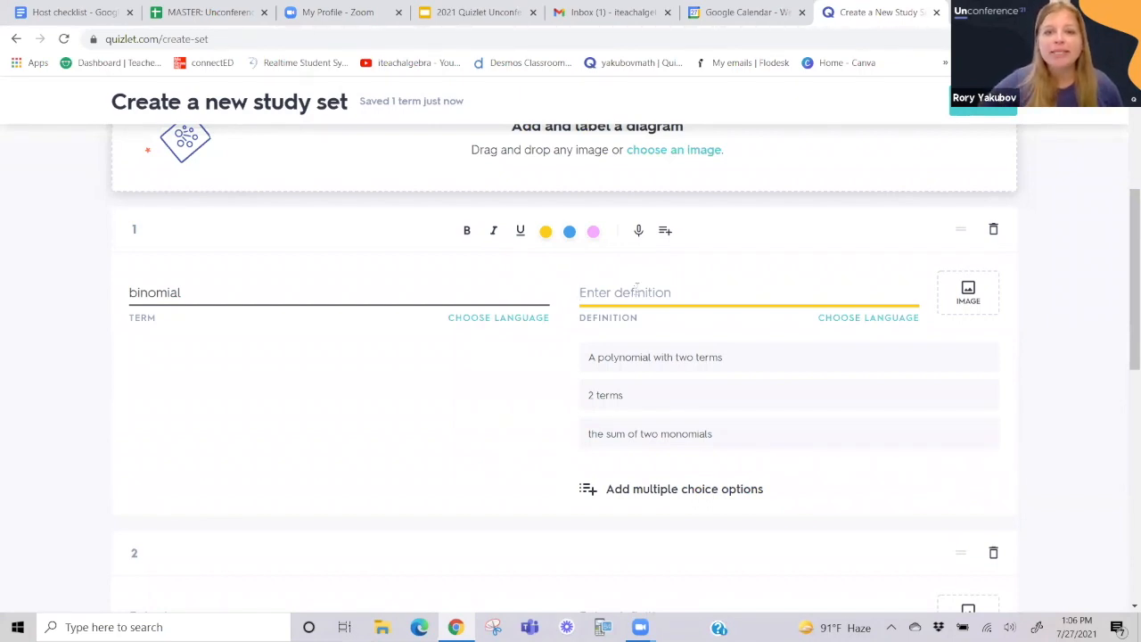
pyautogui.click(665, 358)
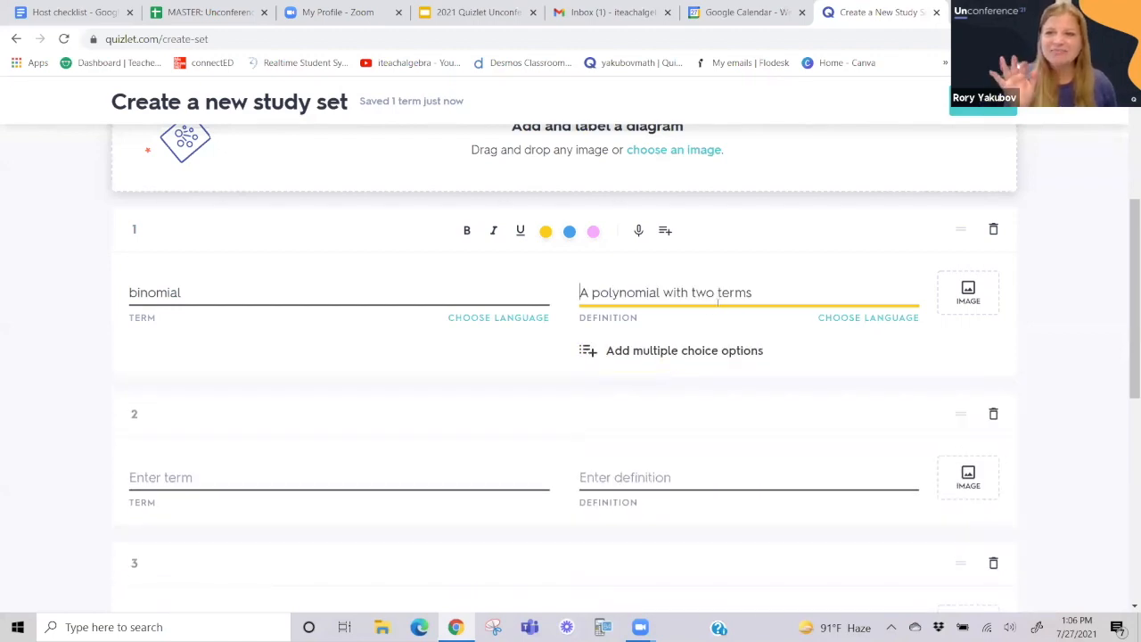
pyautogui.click(716, 294)
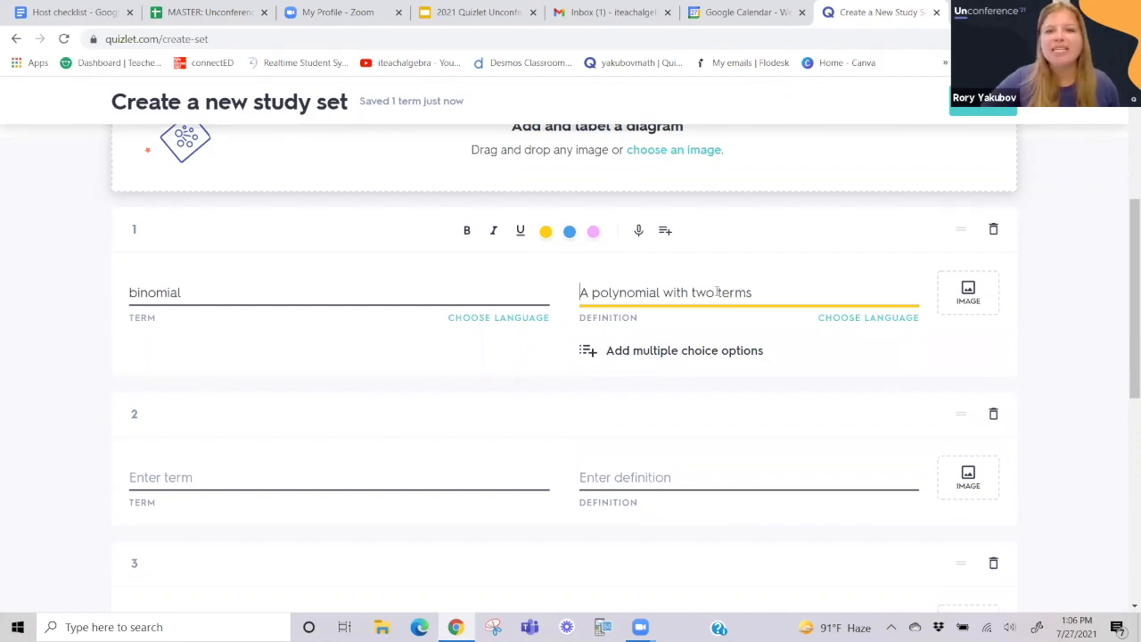
pyautogui.write('unlike')
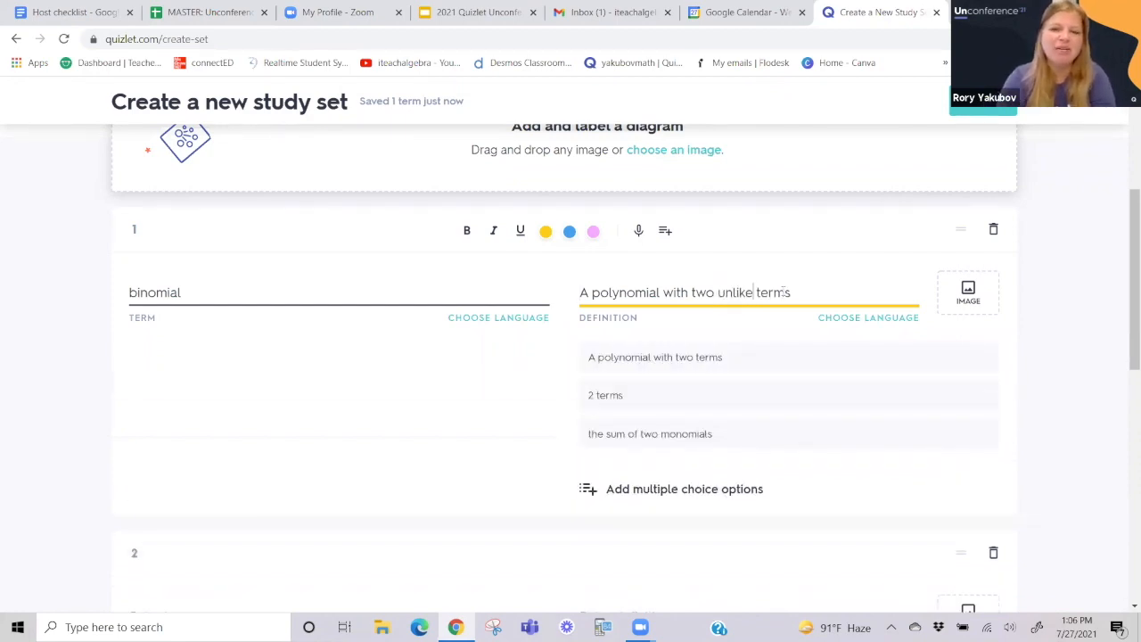
pyautogui.click(1085, 302)
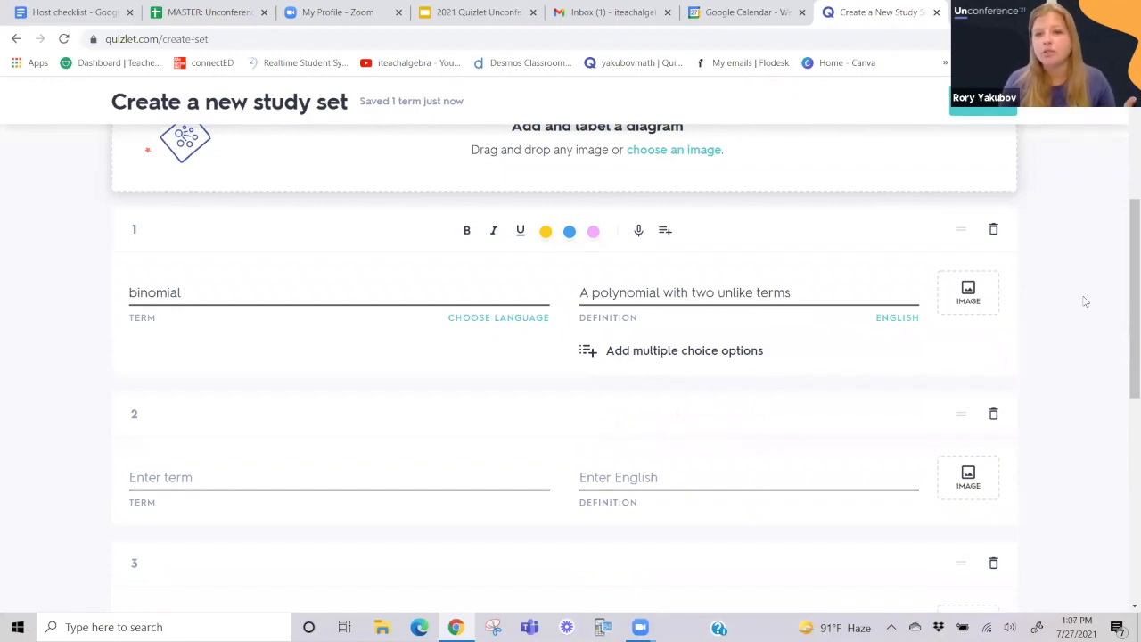
# Fill the second card with the term trinomial and the definition "A polynomial with three unlike terms", adapting the suggested definition.
pyautogui.click(181, 479)
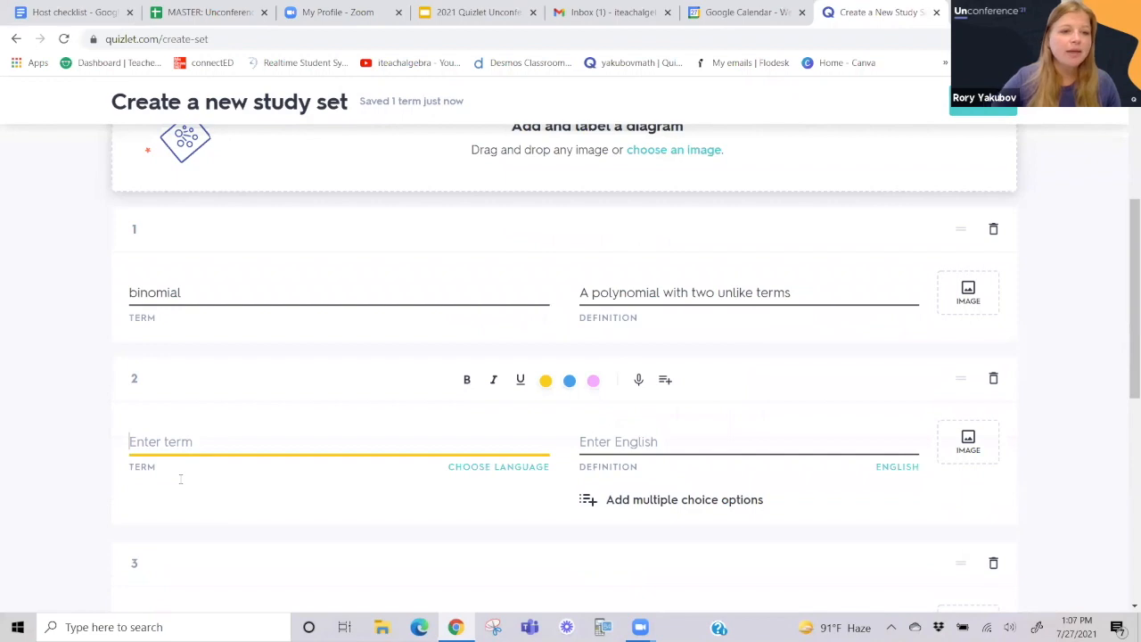
pyautogui.write('trinomial')
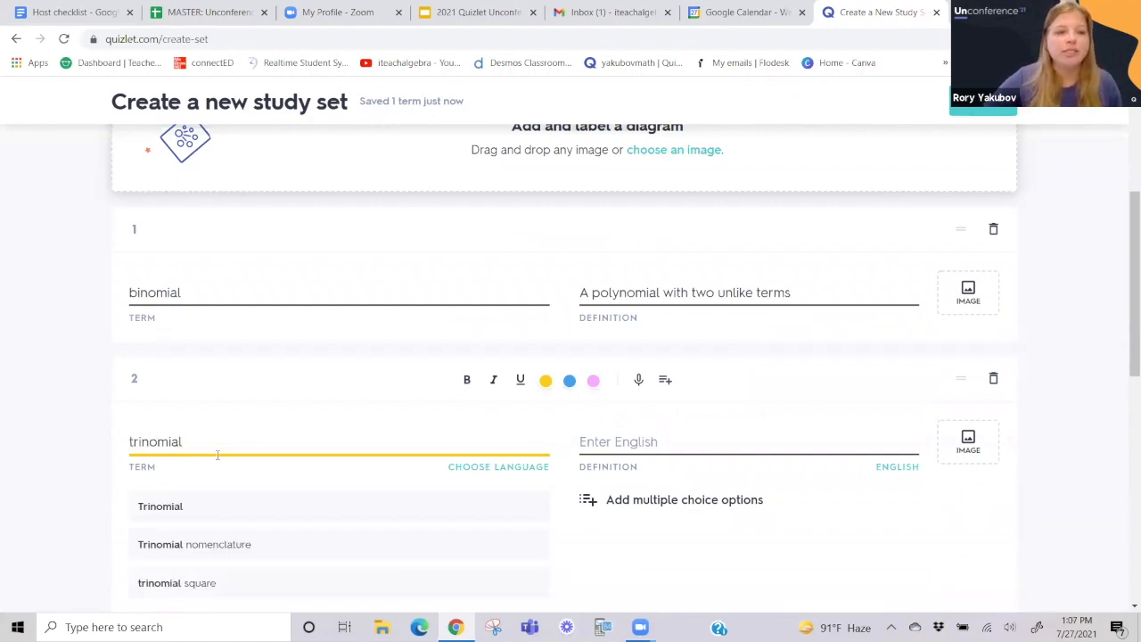
pyautogui.scroll(-1, 528, 365)
pyautogui.click(668, 370)
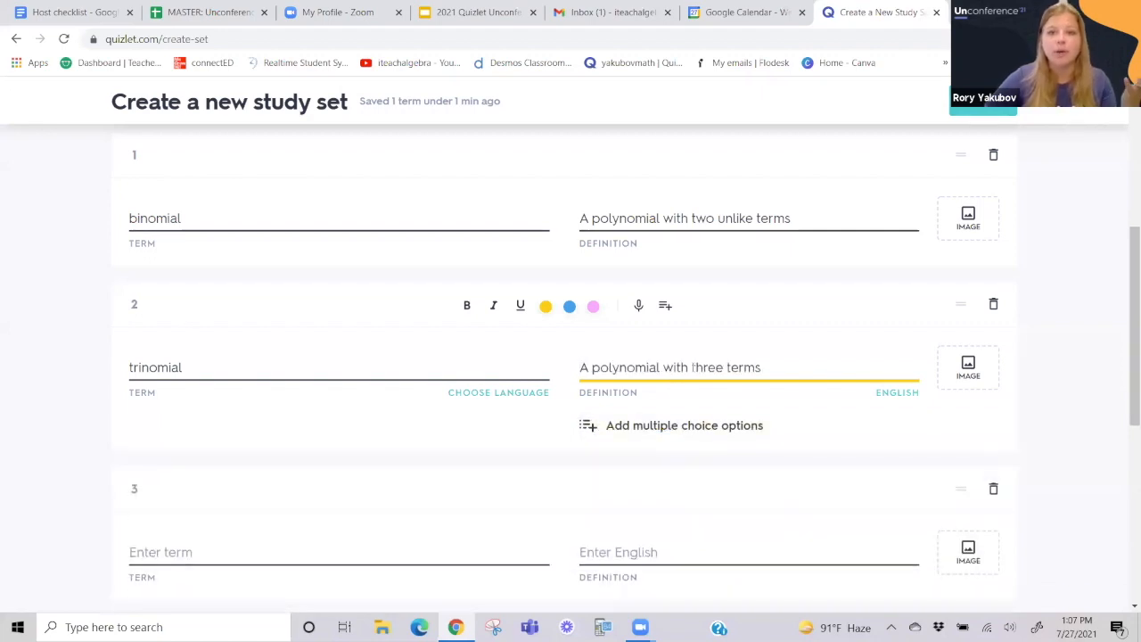
pyautogui.click(727, 366)
pyautogui.write('unlike')
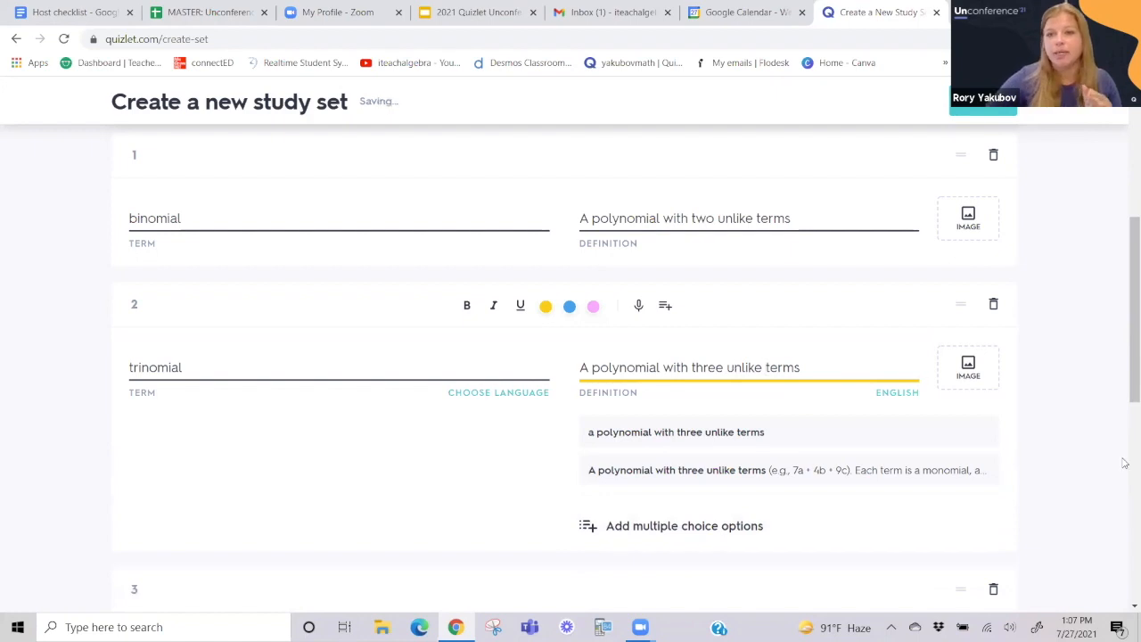
pyautogui.click(198, 258)
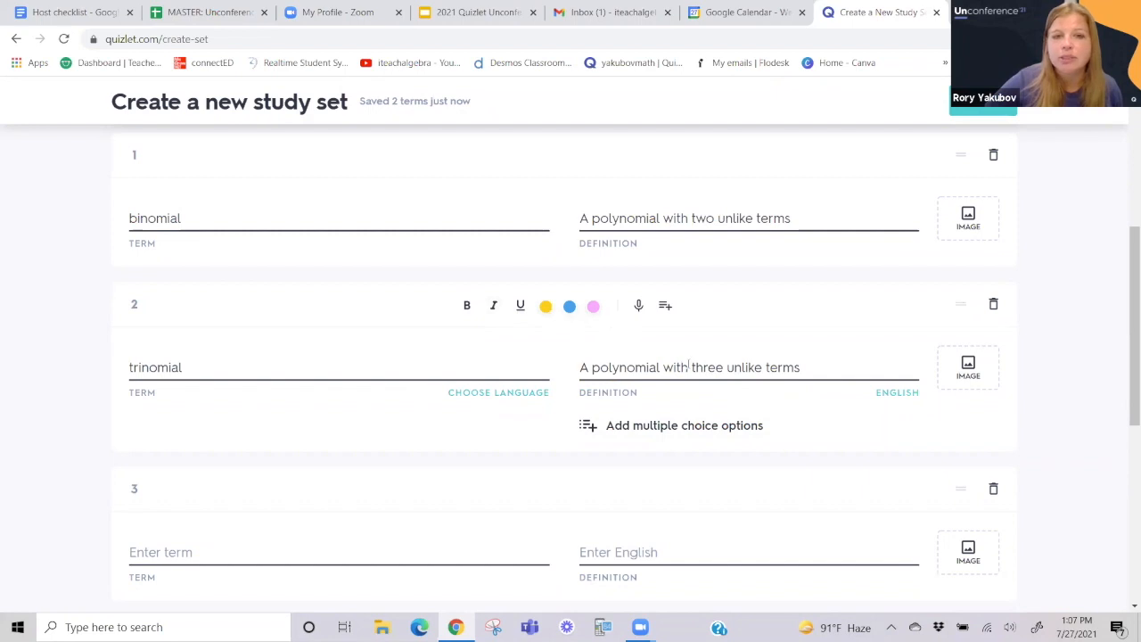
# Highlight the word "three" in yellow and make "unlike terms" bold in the trinomial card's definition.
pyautogui.doubleClick(721, 367)
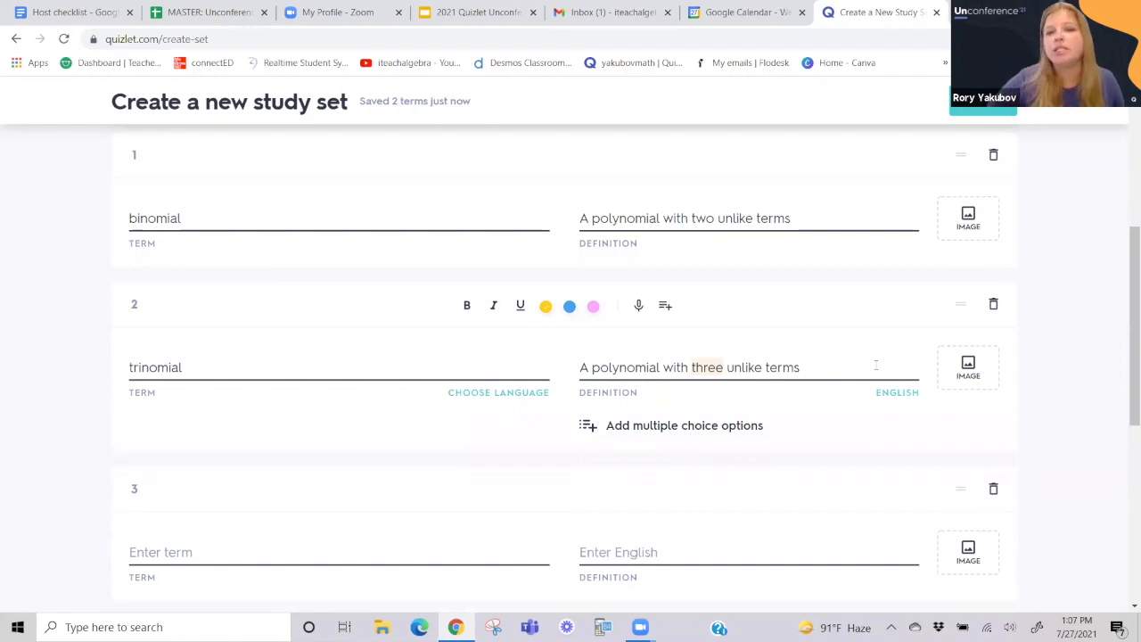
pyautogui.moveTo(729, 367); pyautogui.dragTo(800, 366)
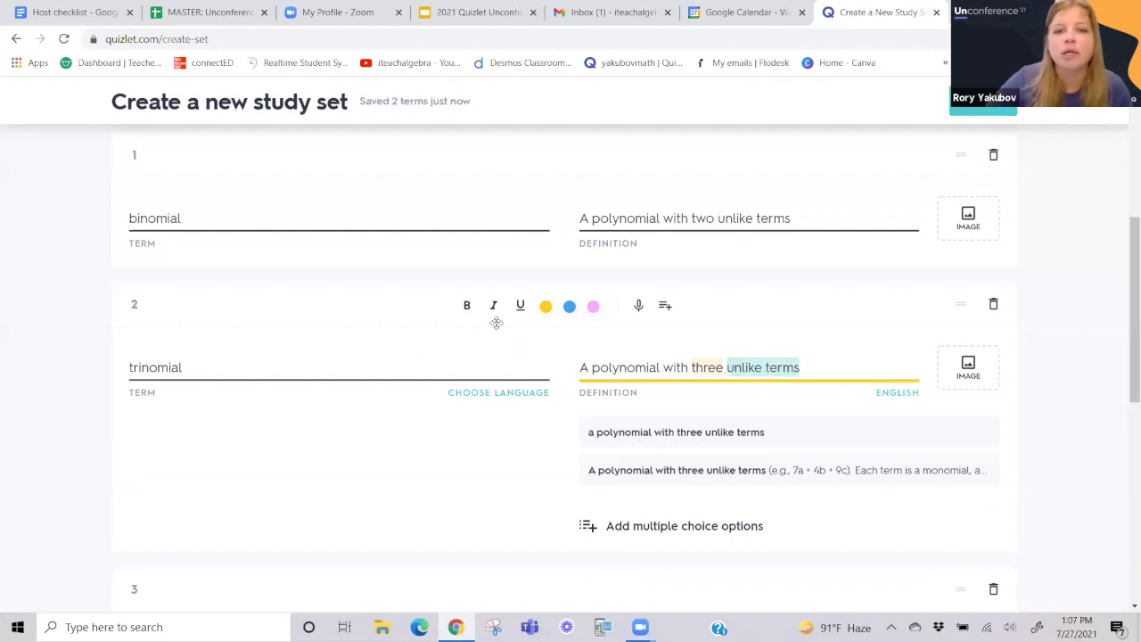
pyautogui.click(466, 304)
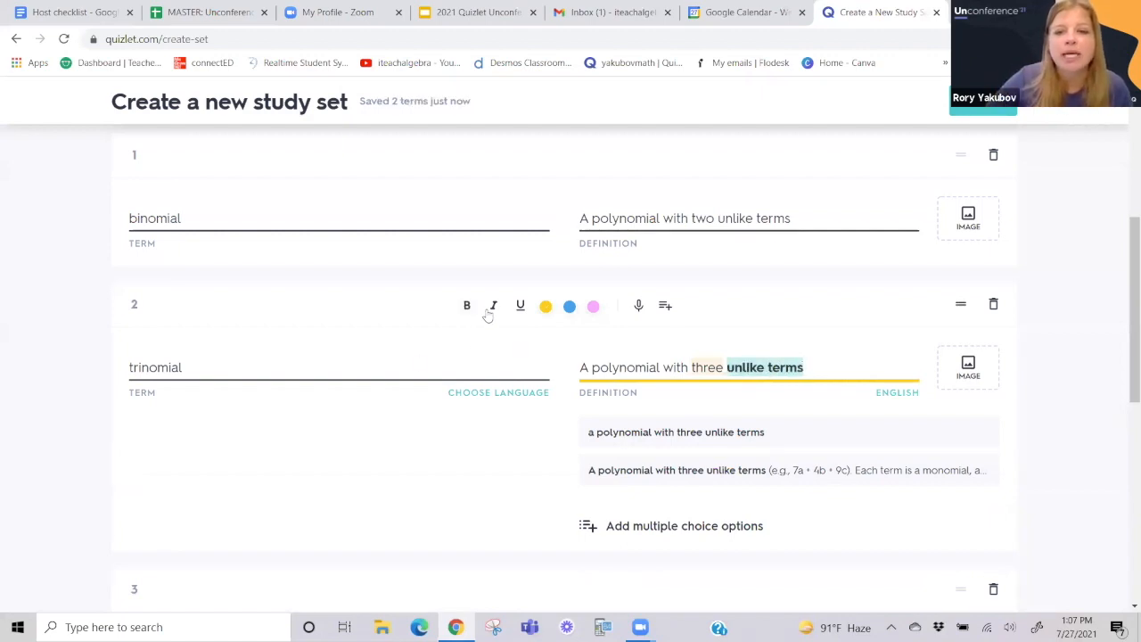
pyautogui.click(736, 324)
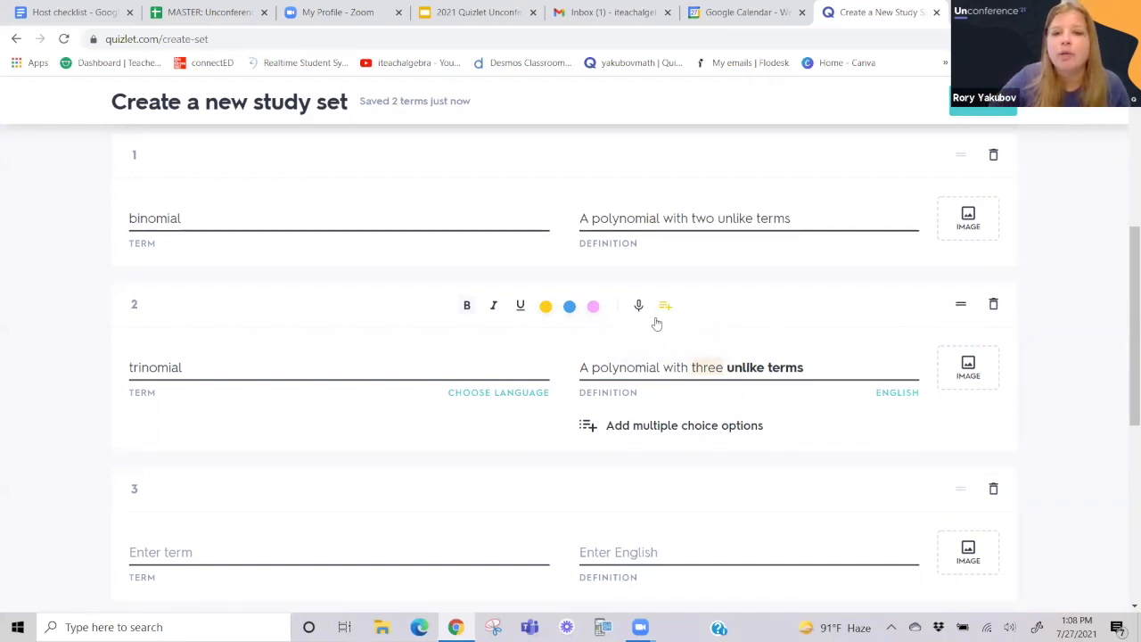
pyautogui.moveTo(961, 298); pyautogui.dragTo(942, 377)
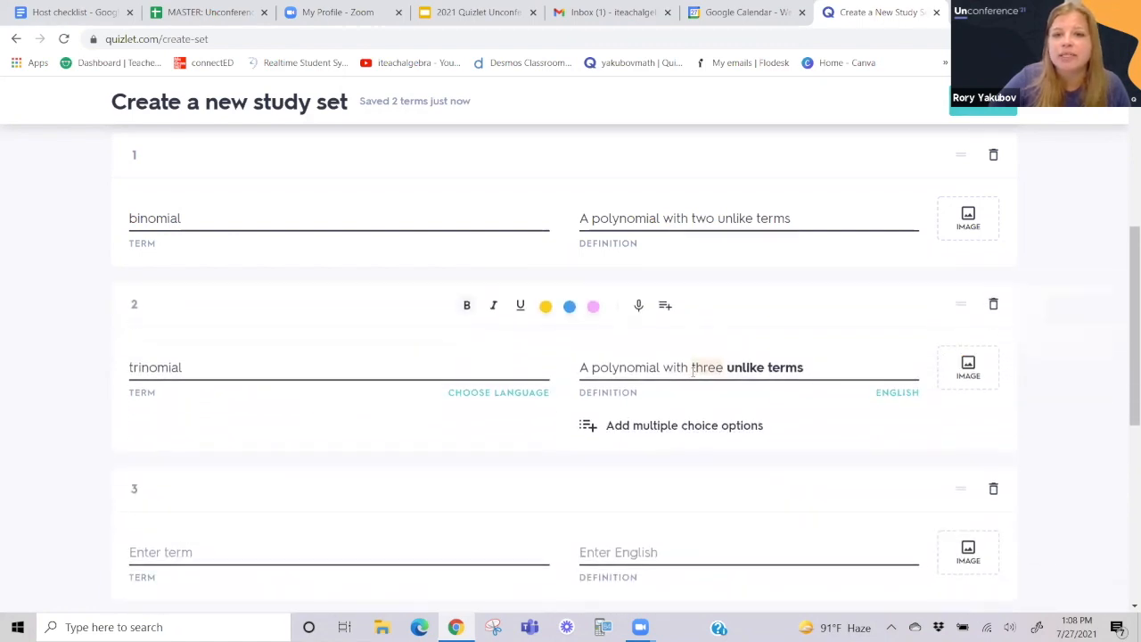
pyautogui.click(479, 372)
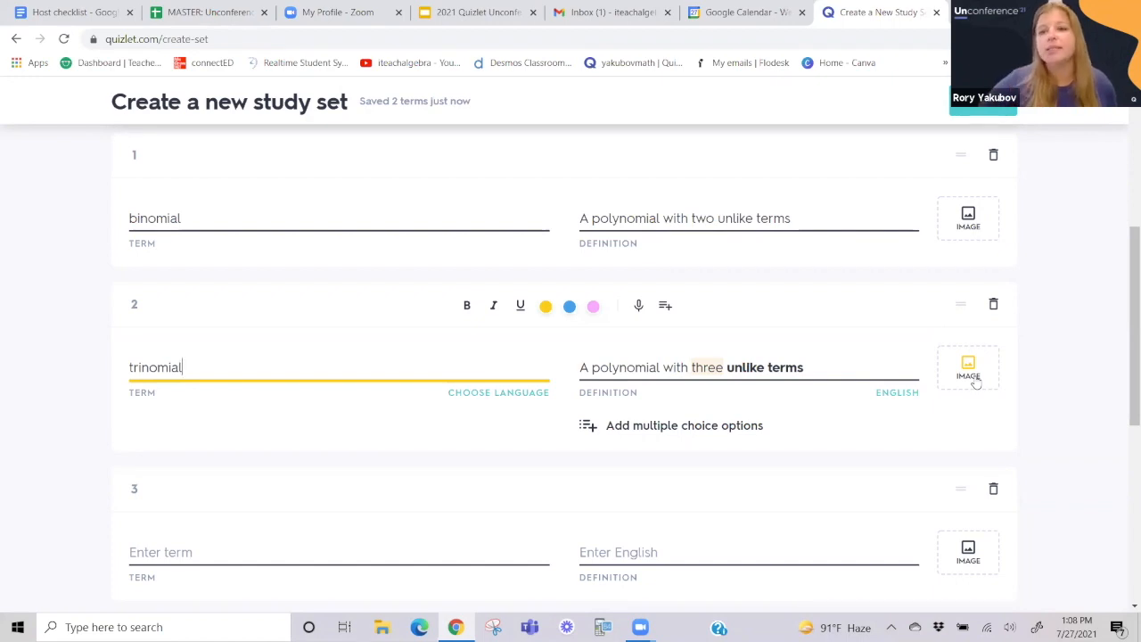
pyautogui.click(1043, 382)
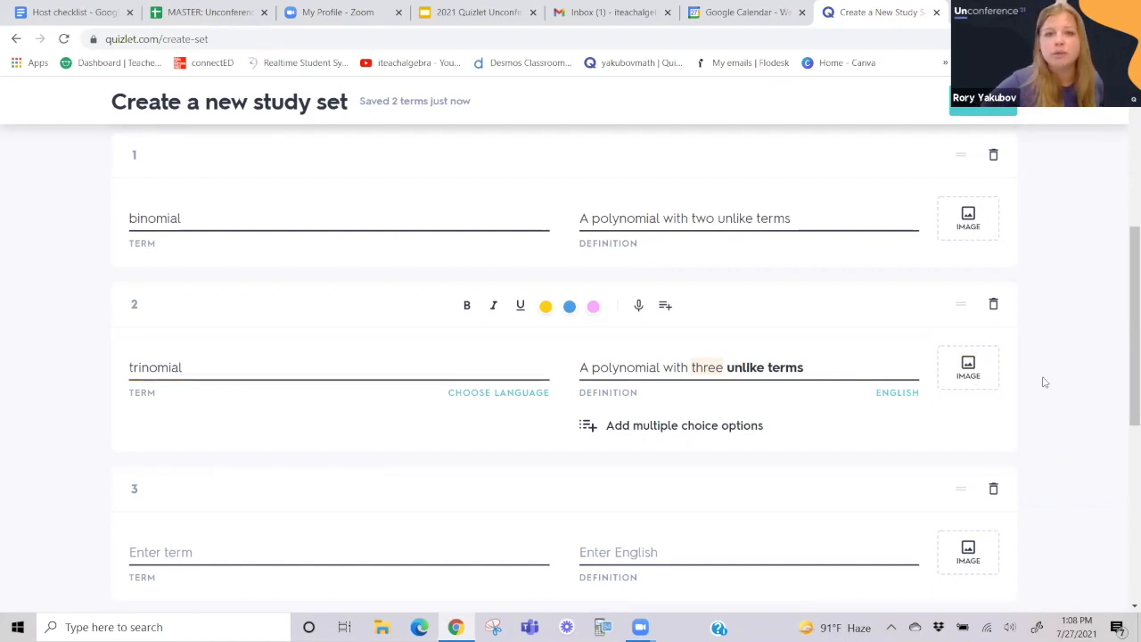
pyautogui.scroll(3, 553, 410)
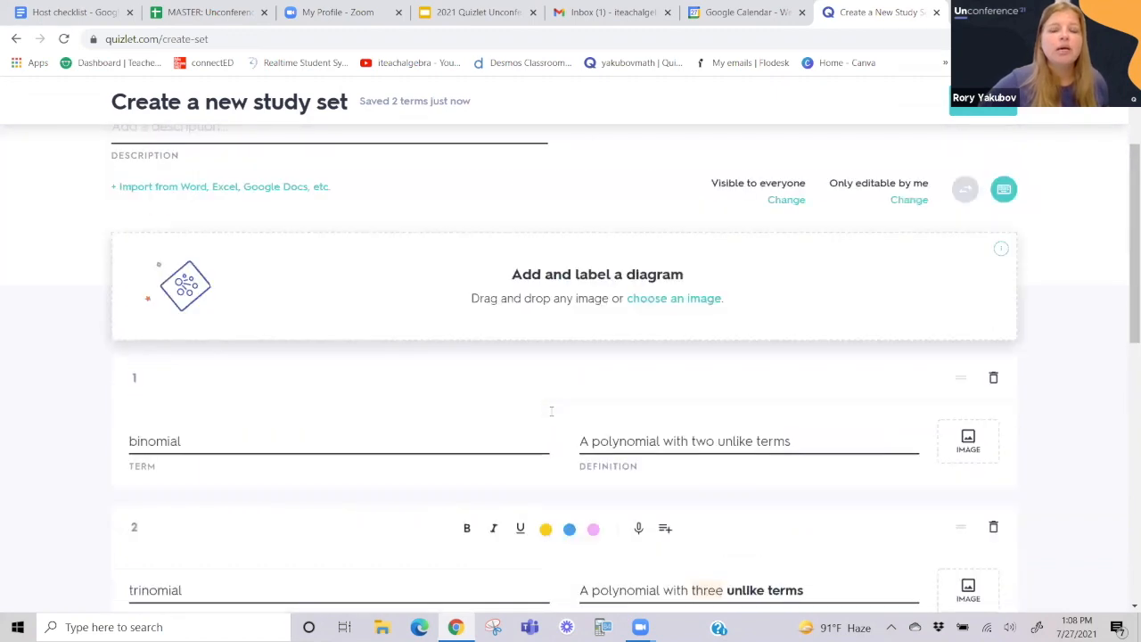
pyautogui.scroll(-3, 551, 410)
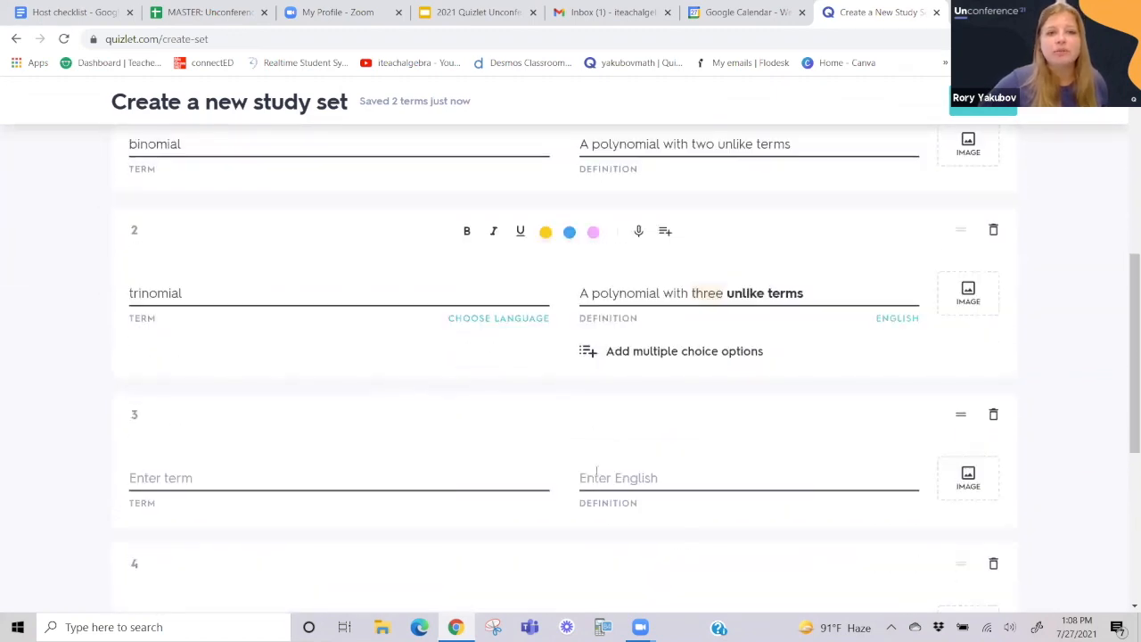
pyautogui.scroll(2, 528, 448)
pyautogui.scroll(3, 528, 448)
pyautogui.scroll(-2, 527, 454)
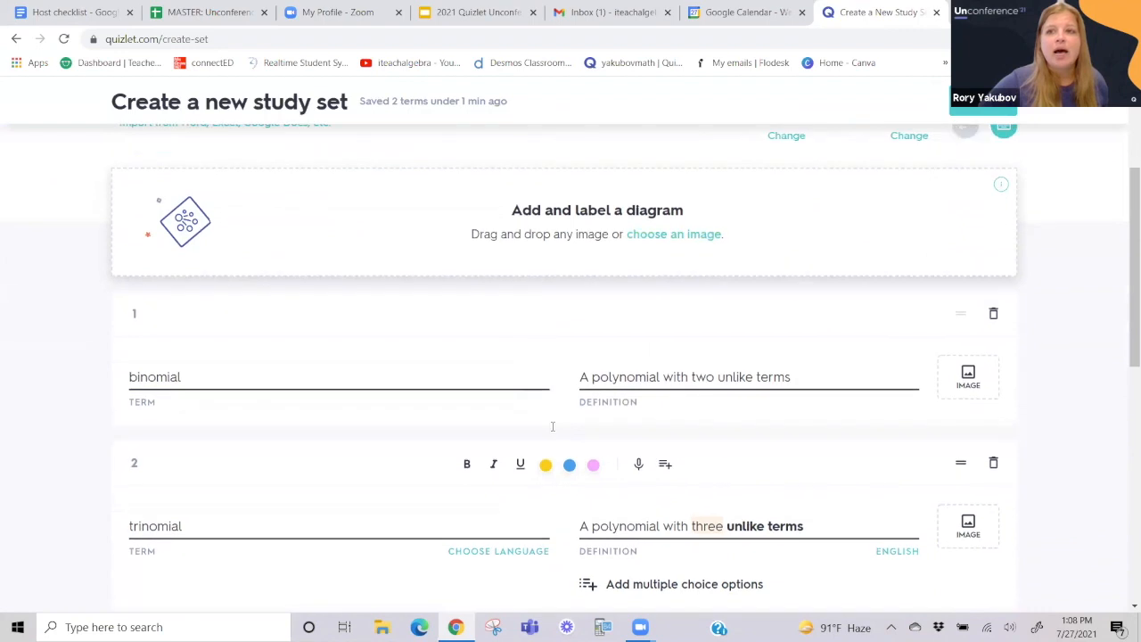
# Set the term language to English and create the Algebra - Solving Equations study set.
pyautogui.scroll(1, 553, 425)
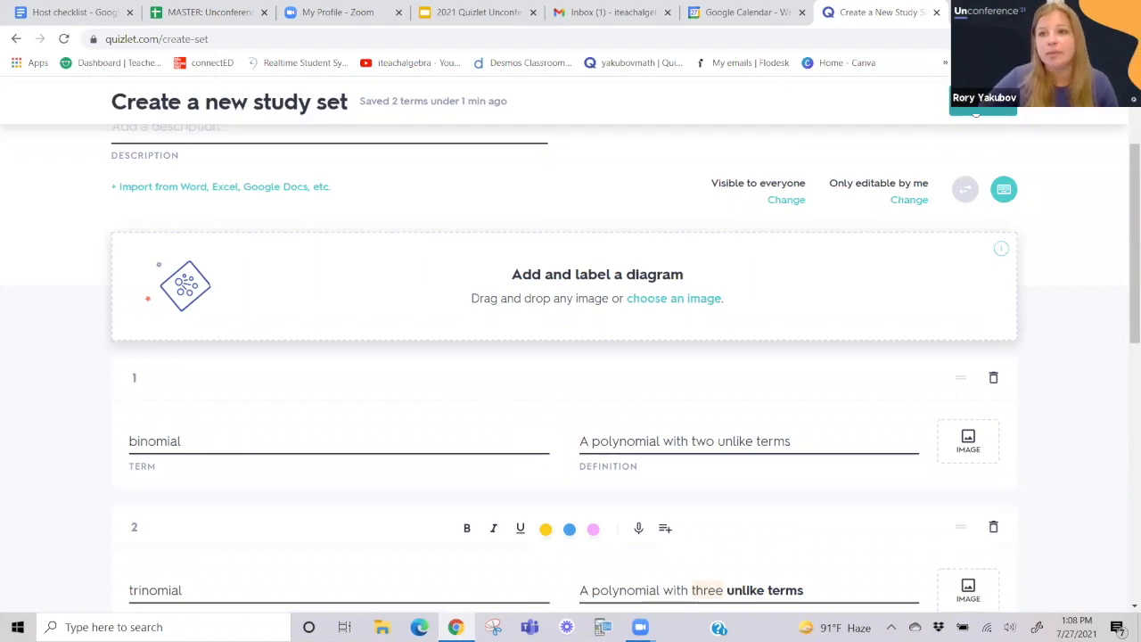
pyautogui.click(977, 111)
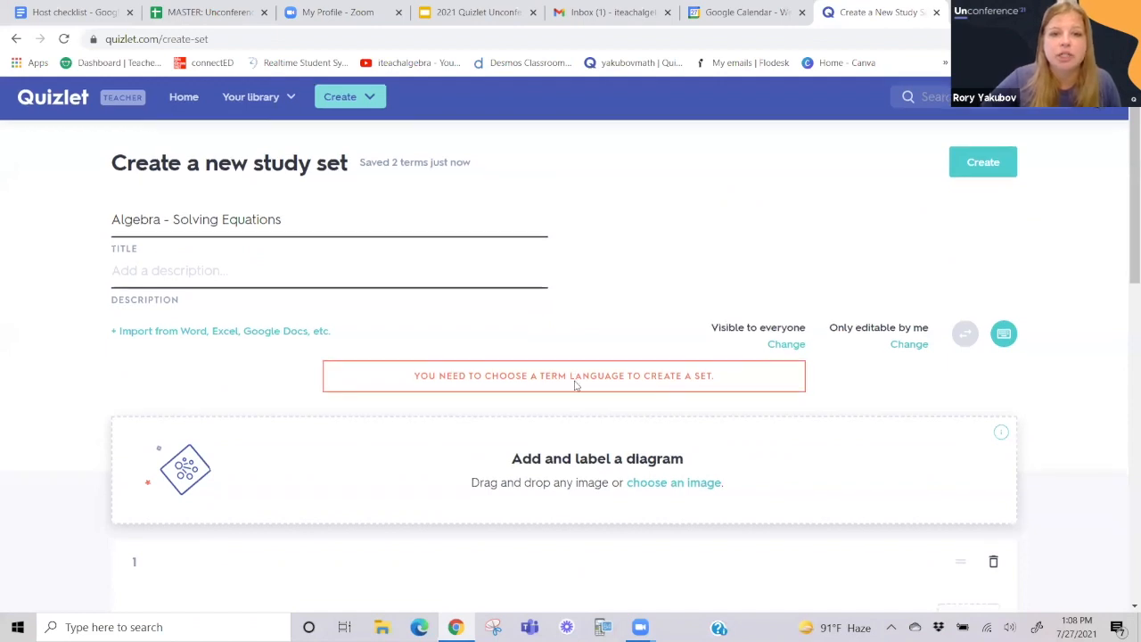
pyautogui.scroll(-3, 540, 398)
pyautogui.click(503, 355)
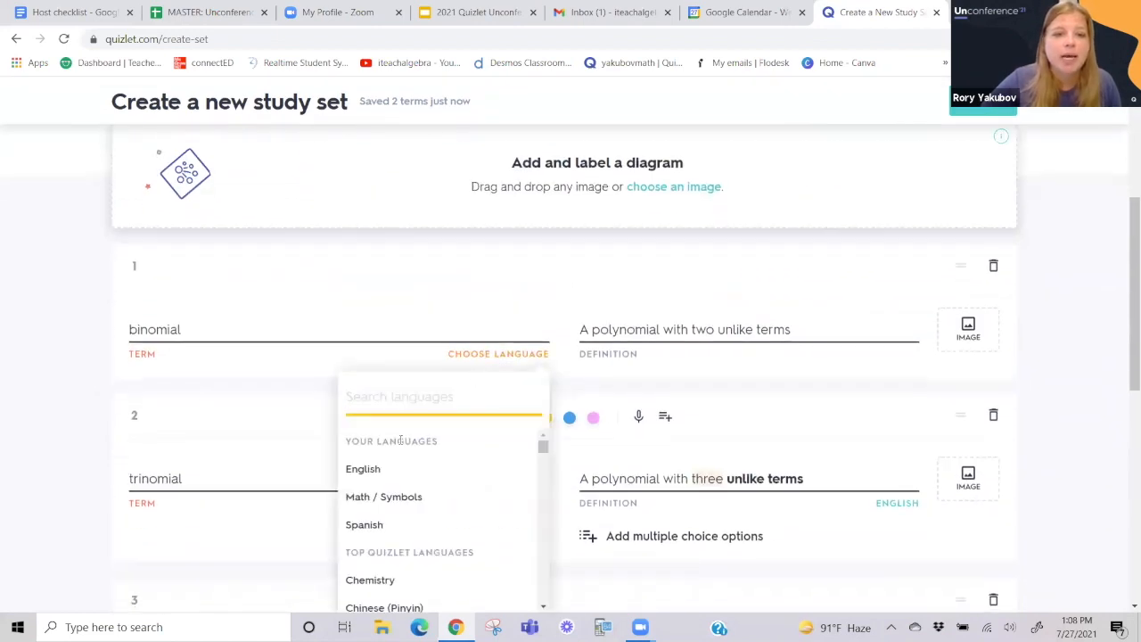
pyautogui.click(363, 468)
pyautogui.scroll(-1, 459, 402)
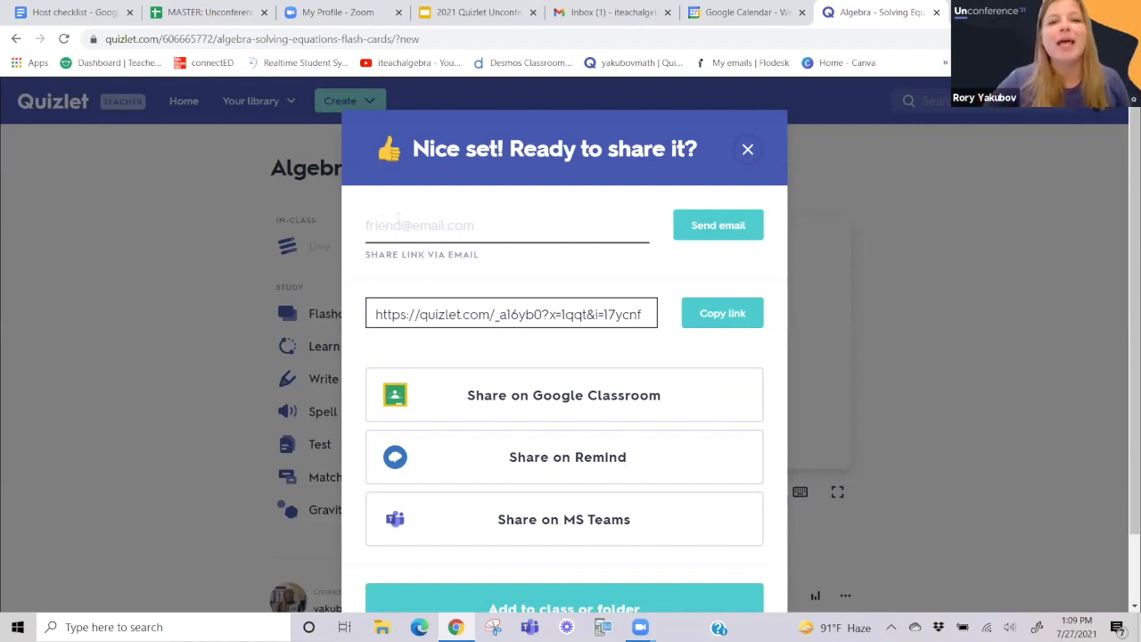
# Review the new set's sharing options and the classes it can be added to, and return to the set's page.
pyautogui.click(428, 226)
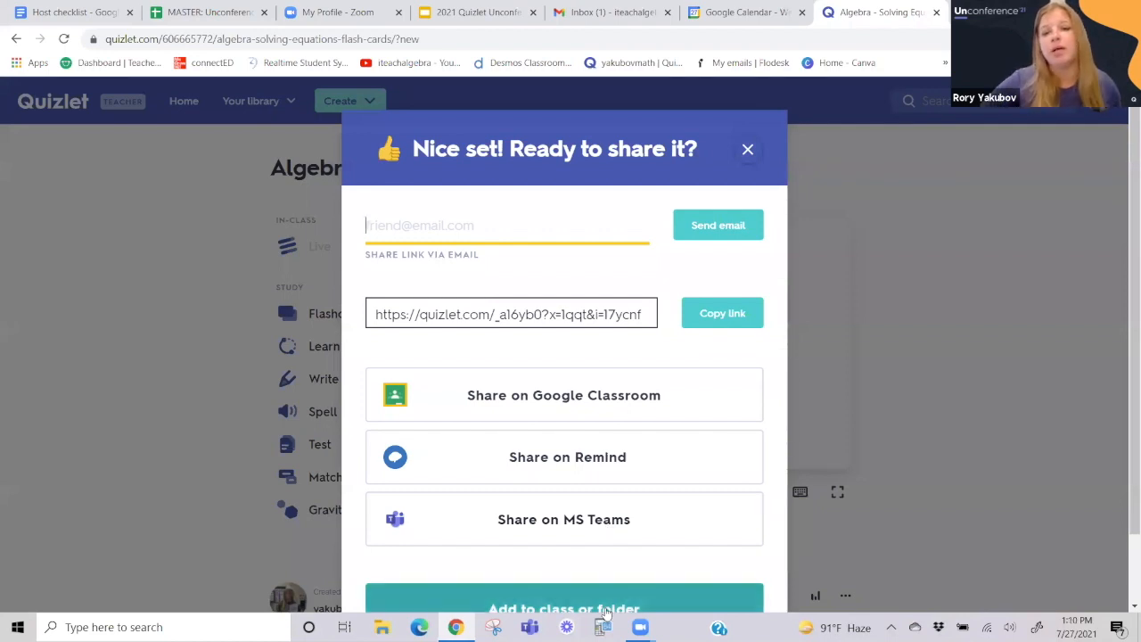
pyautogui.scroll(-1, 651, 578)
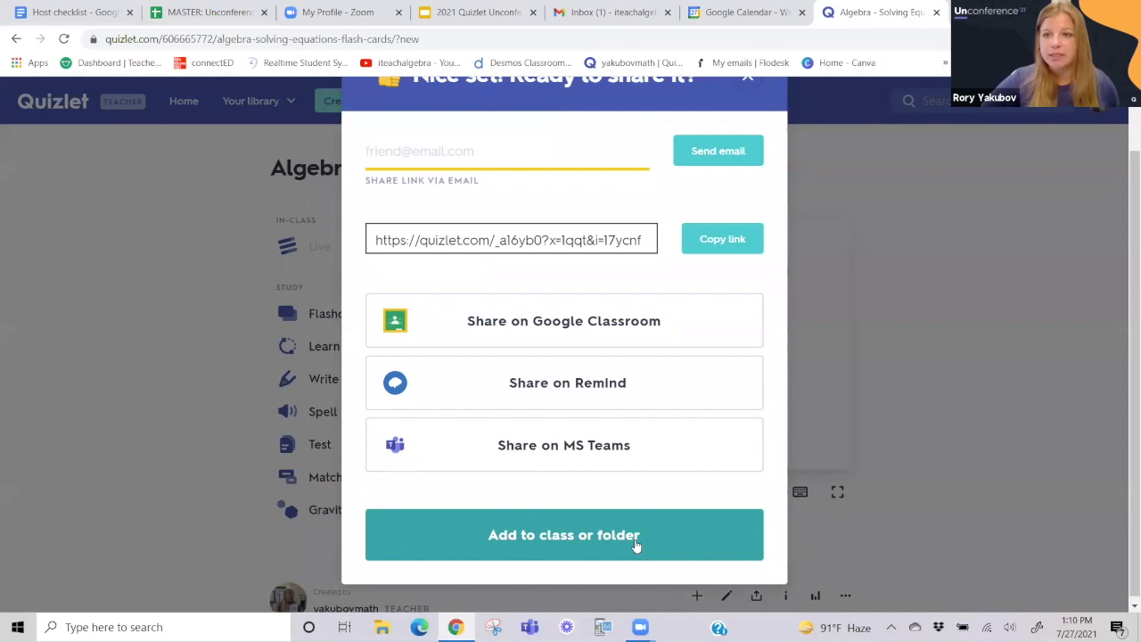
pyautogui.click(636, 543)
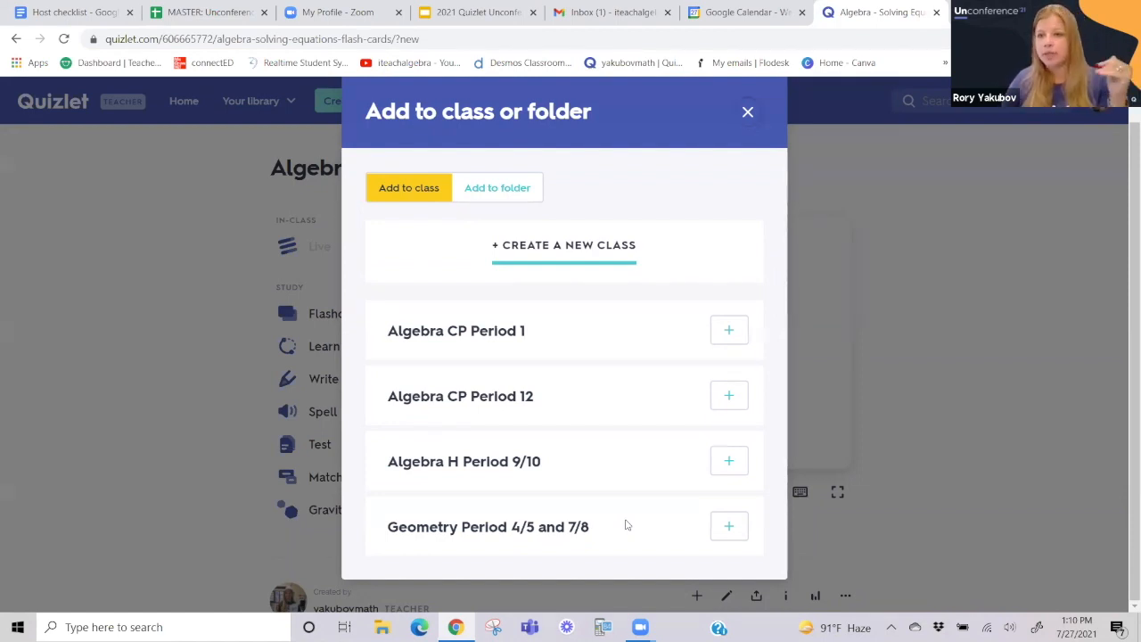
pyautogui.click(729, 335)
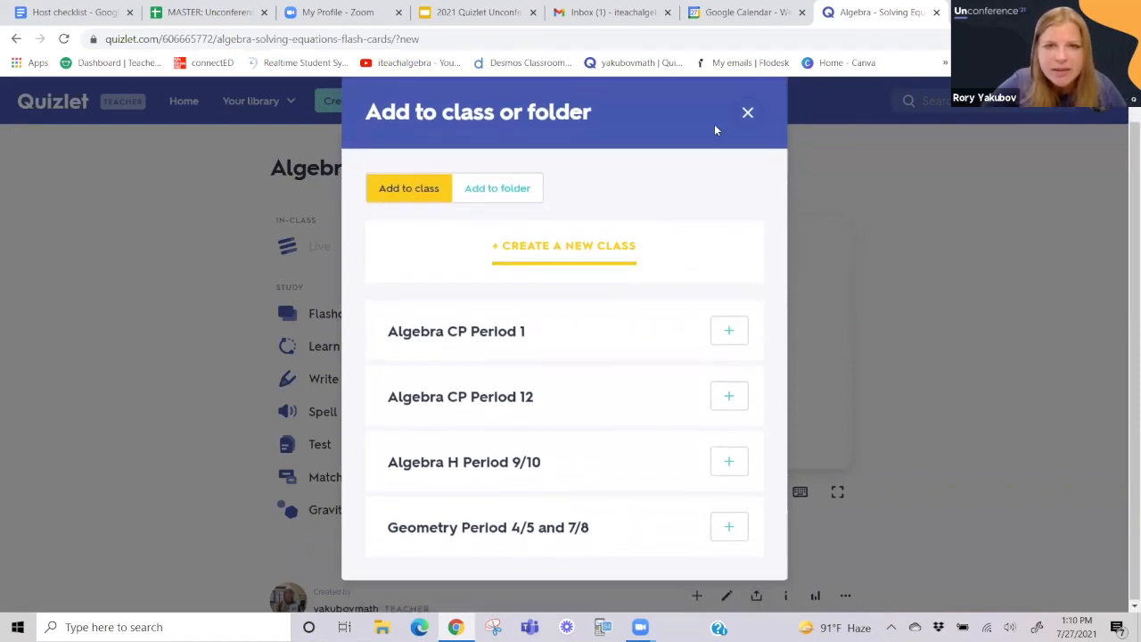
pyautogui.click(747, 113)
# Reopen the sharing options from the set's page to view them, and close them.
pyautogui.scroll(-1, 758, 446)
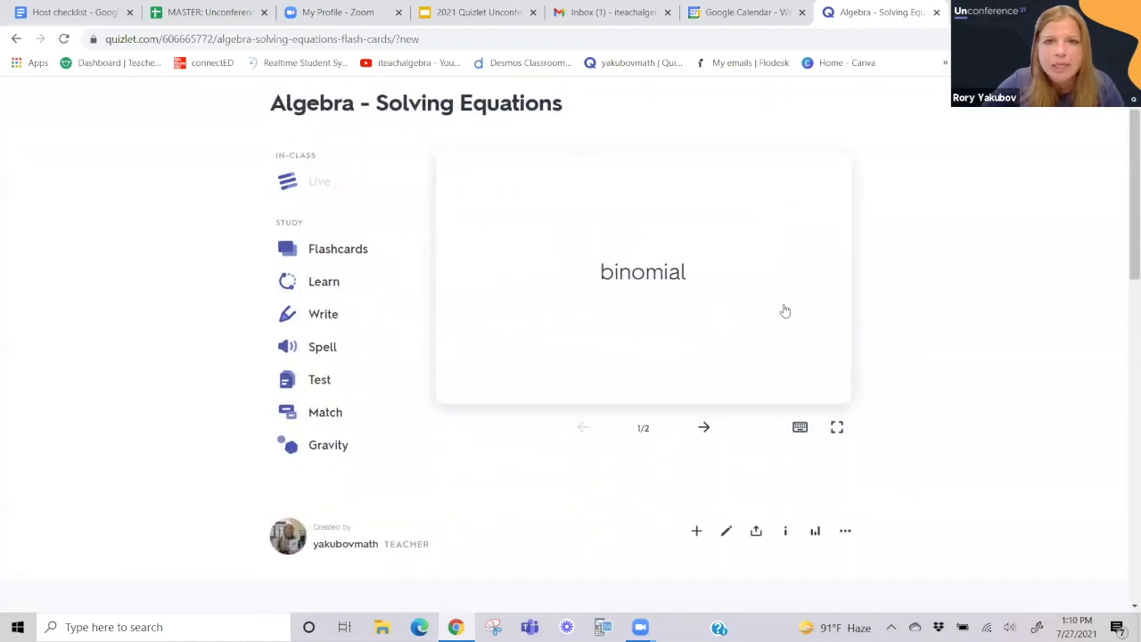
pyautogui.click(763, 527)
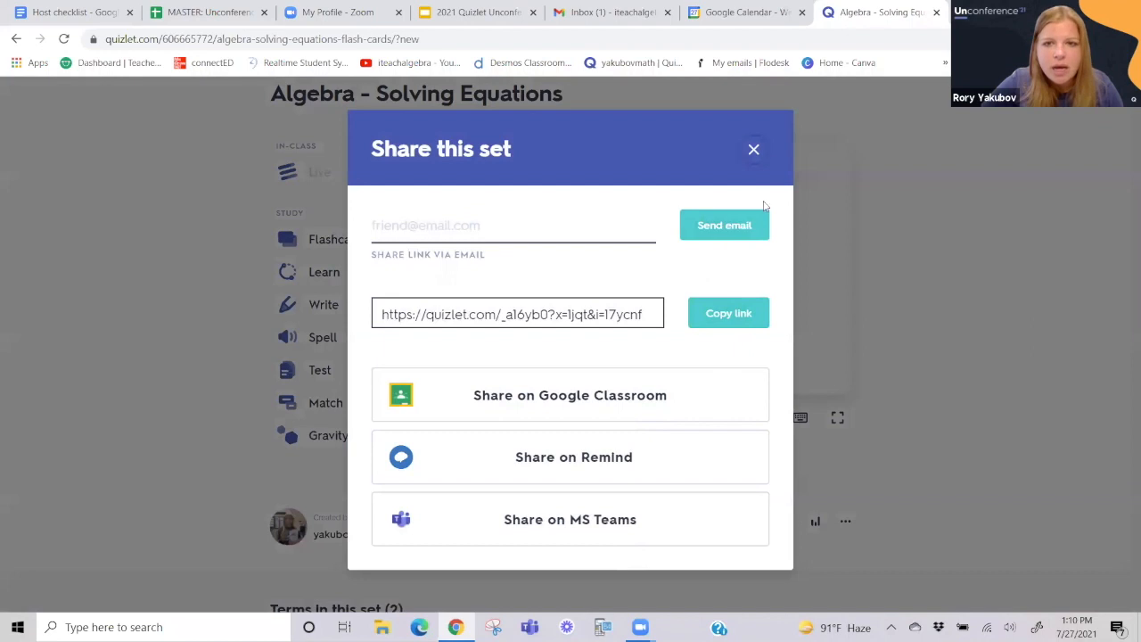
pyautogui.click(754, 150)
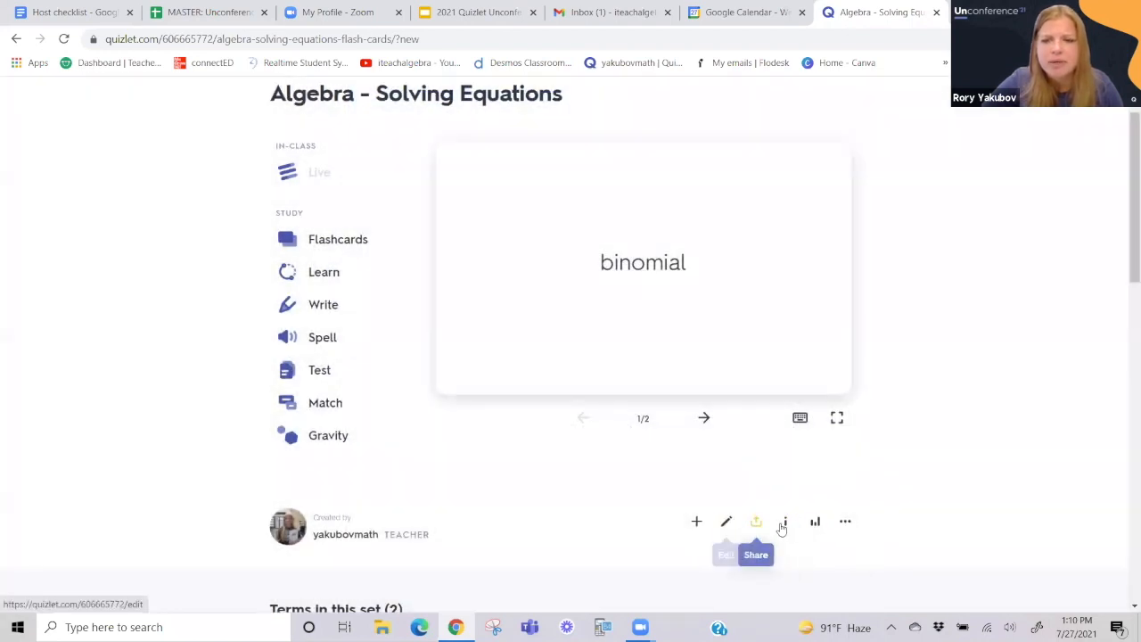
# View the classes available for adding the Algebra - Solving Equations set, and close the list without adding it.
pyautogui.click(697, 525)
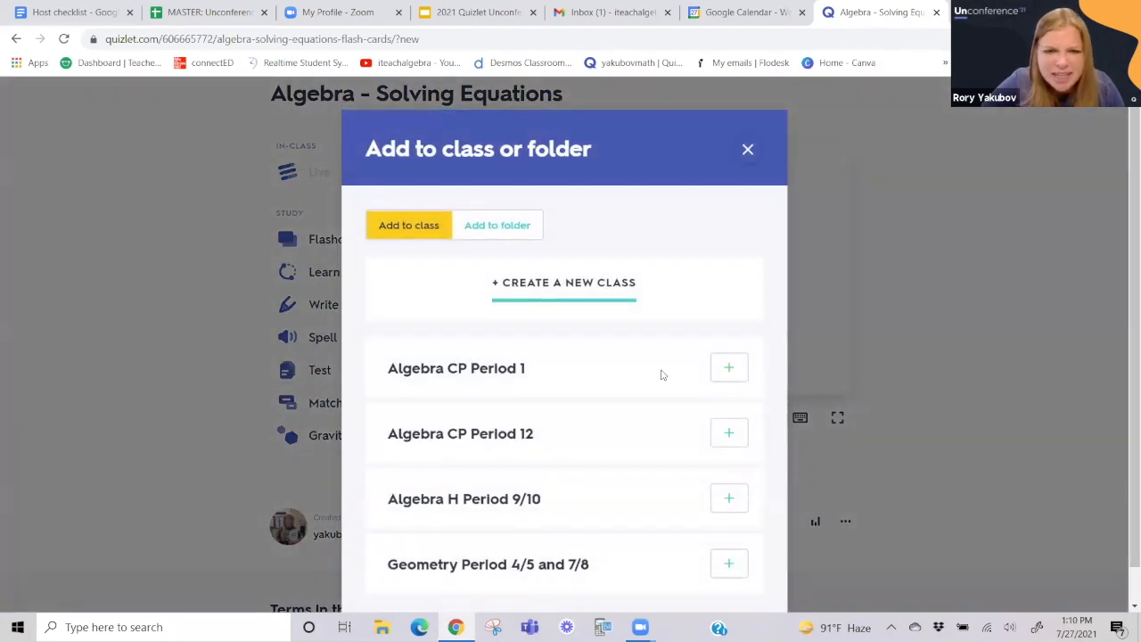
pyautogui.scroll(-1, 660, 372)
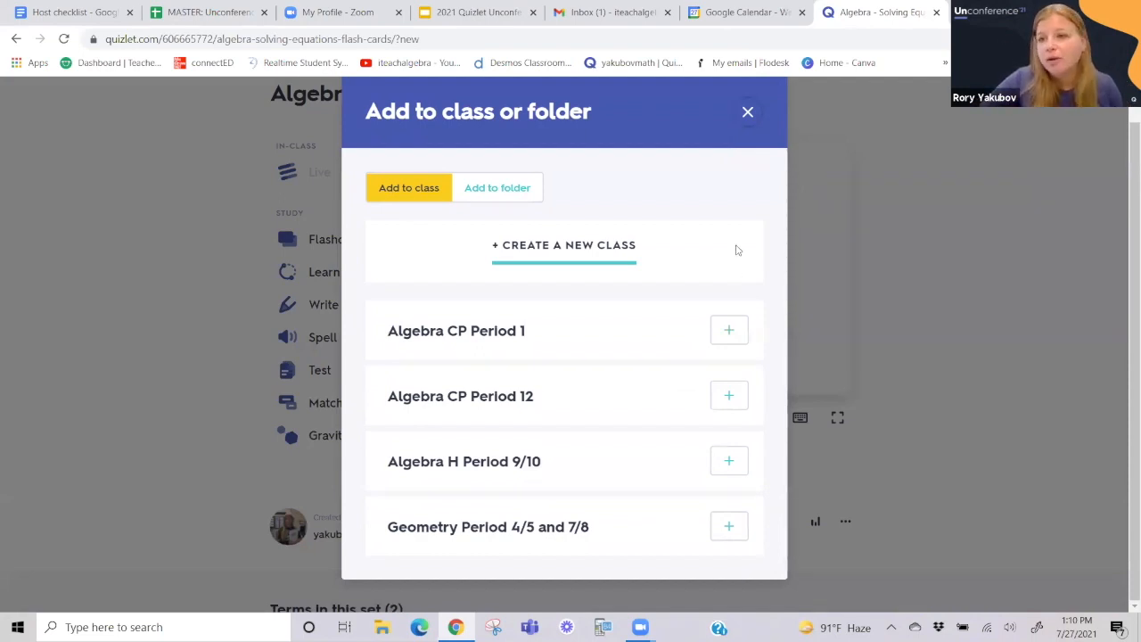
pyautogui.click(747, 114)
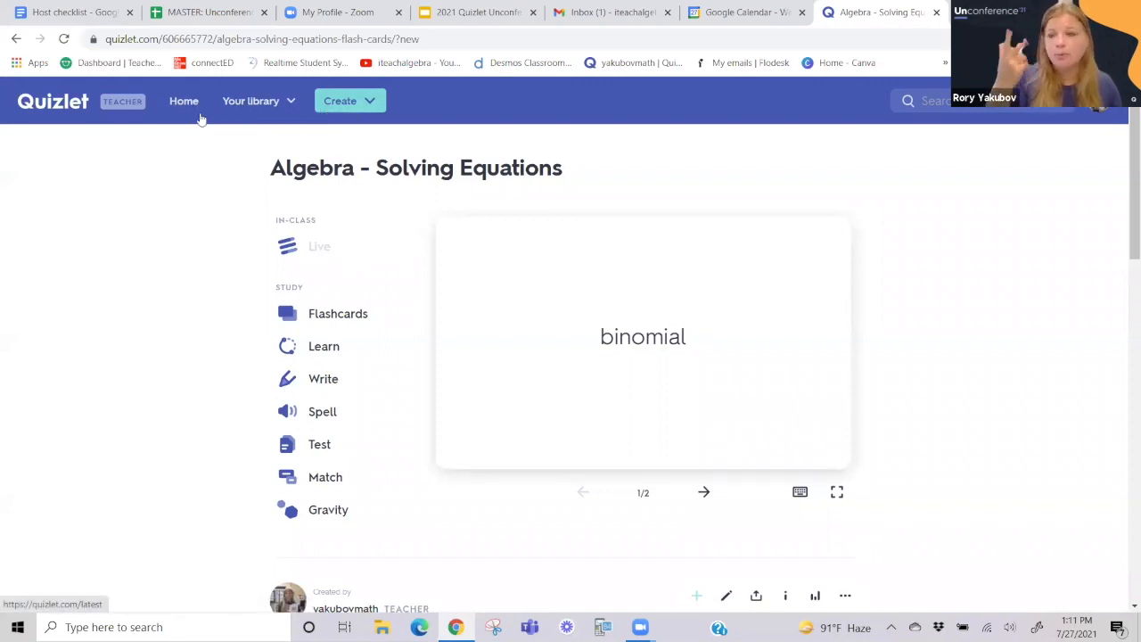
# Start a new class named Period 4 with the description Geometry Class.
pyautogui.click(368, 102)
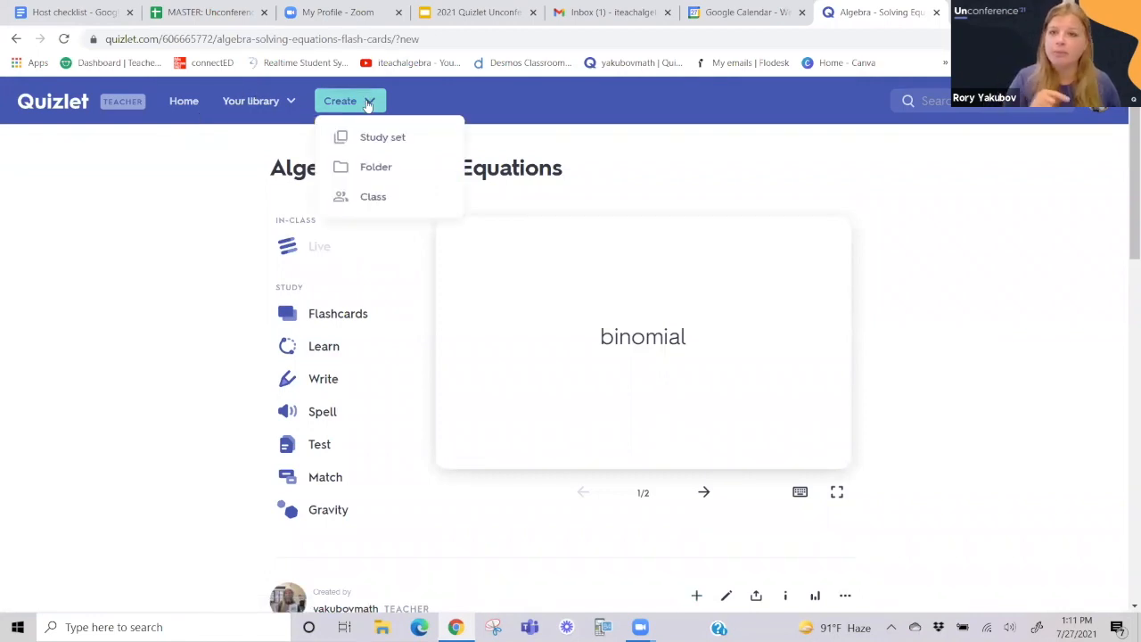
pyautogui.click(374, 197)
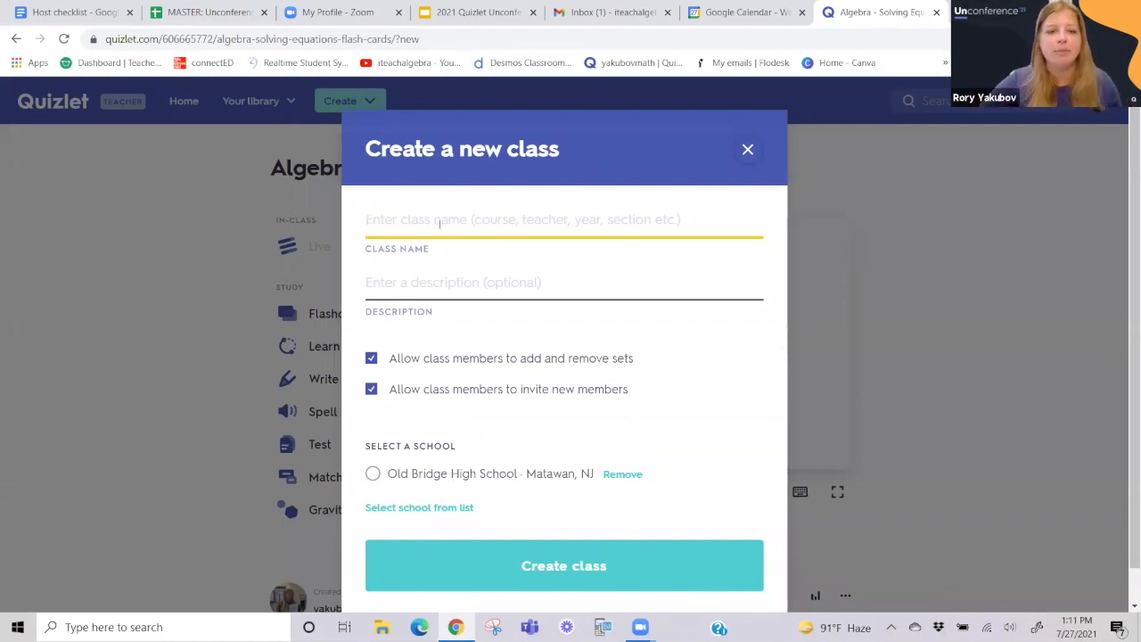
pyautogui.write('Period 4')
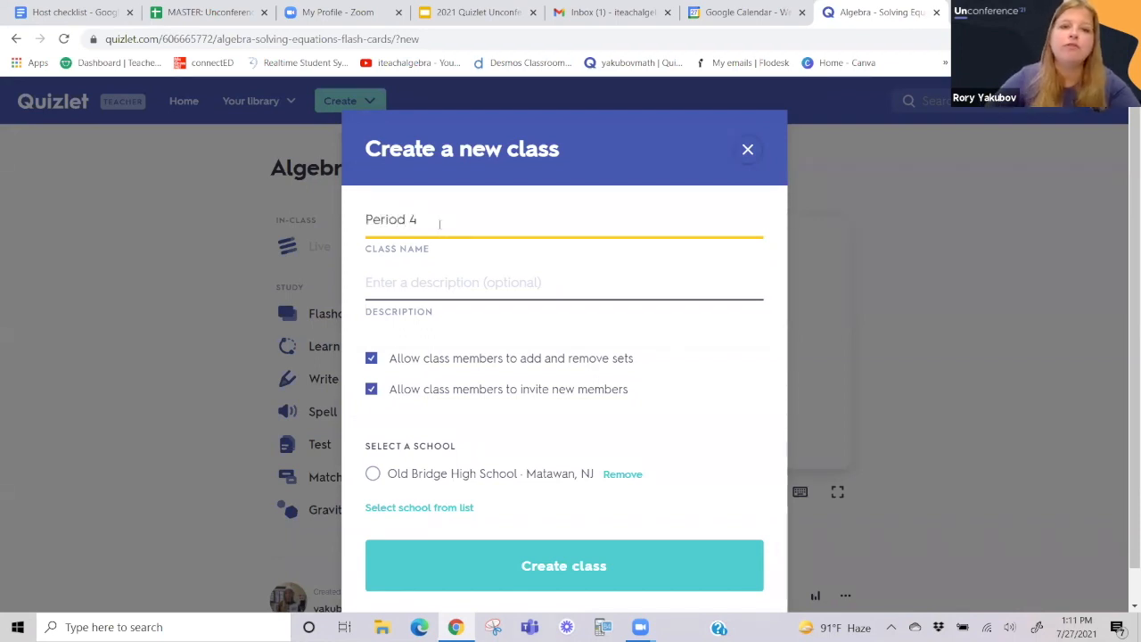
pyautogui.click(436, 282)
pyautogui.write('G')
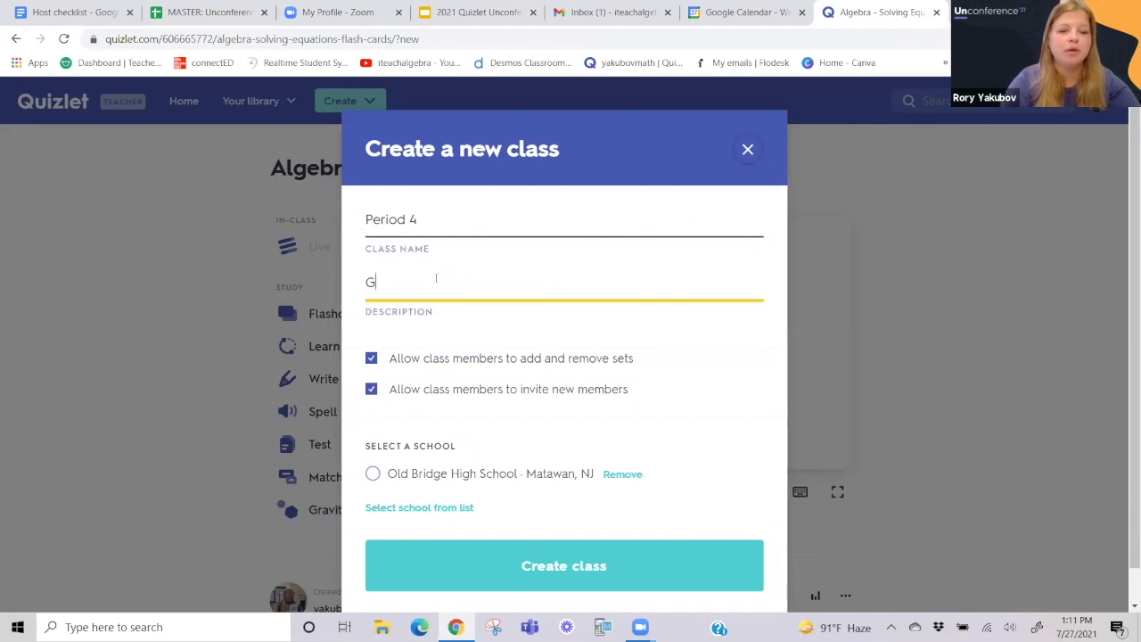
pyautogui.write('eometry Class')
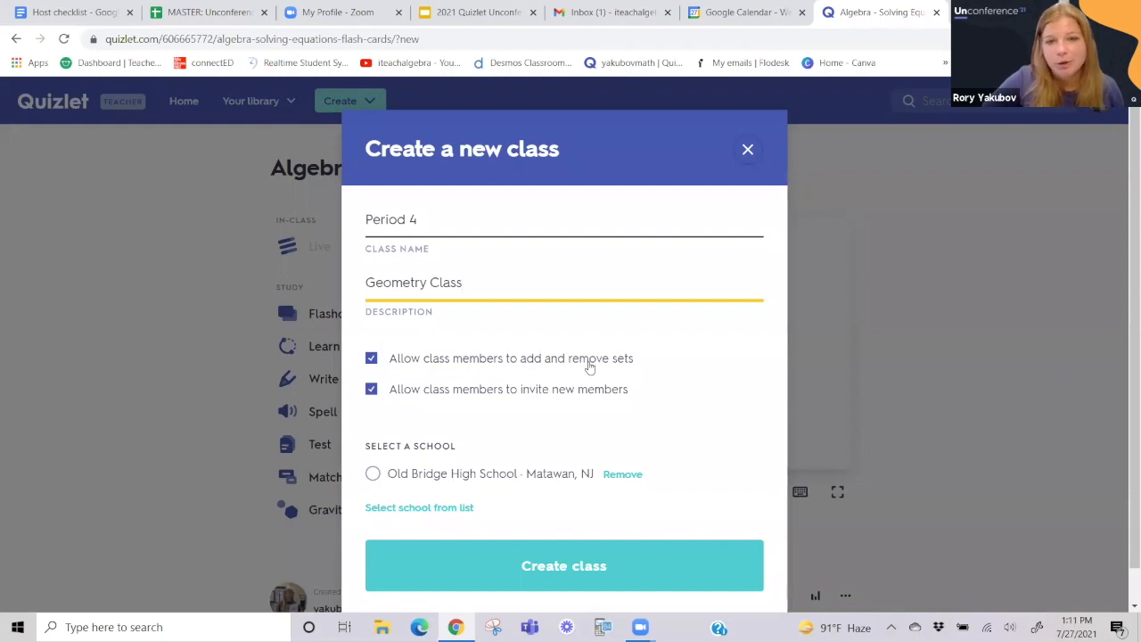
# Disallow class members from adding or removing sets and inviting new members, select Old Bridge High School, and create the class.
pyautogui.click(372, 364)
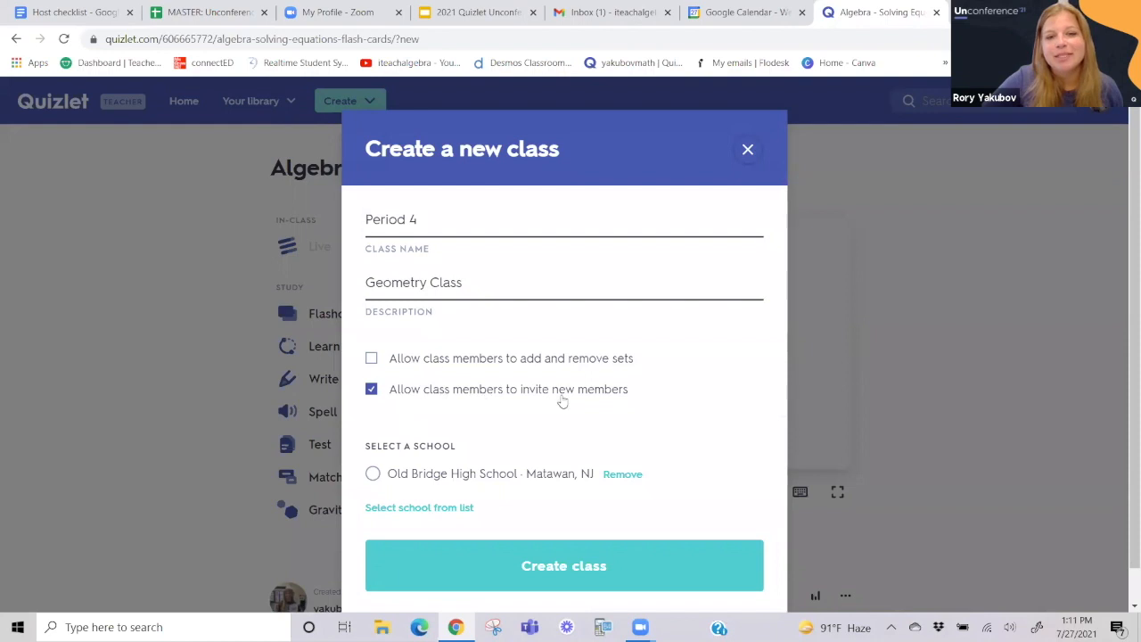
pyautogui.click(371, 392)
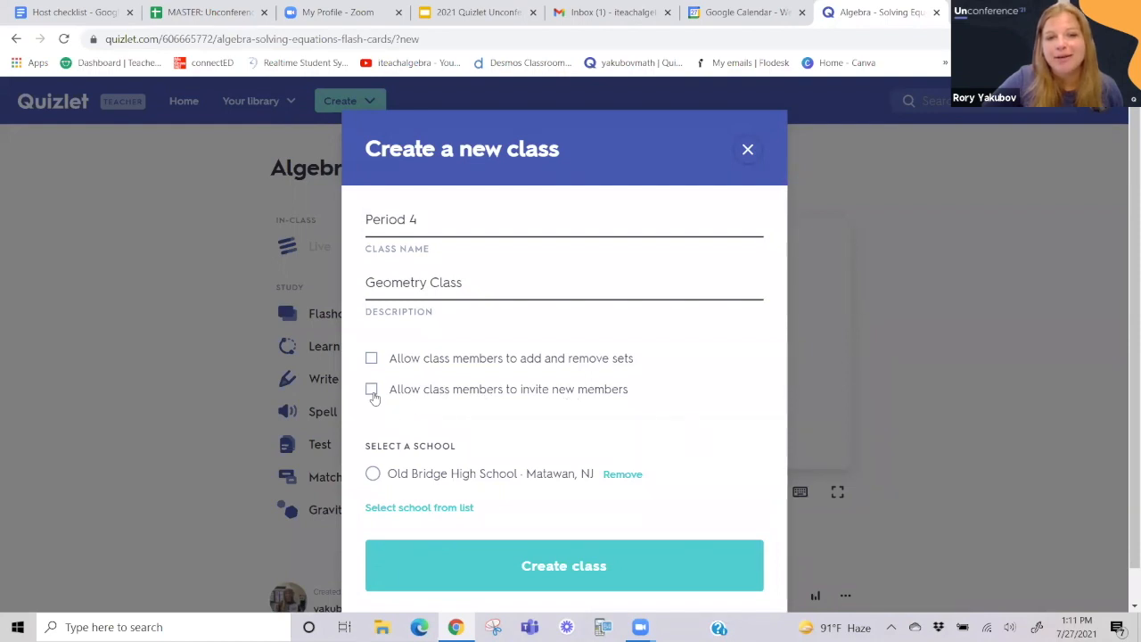
pyautogui.click(373, 477)
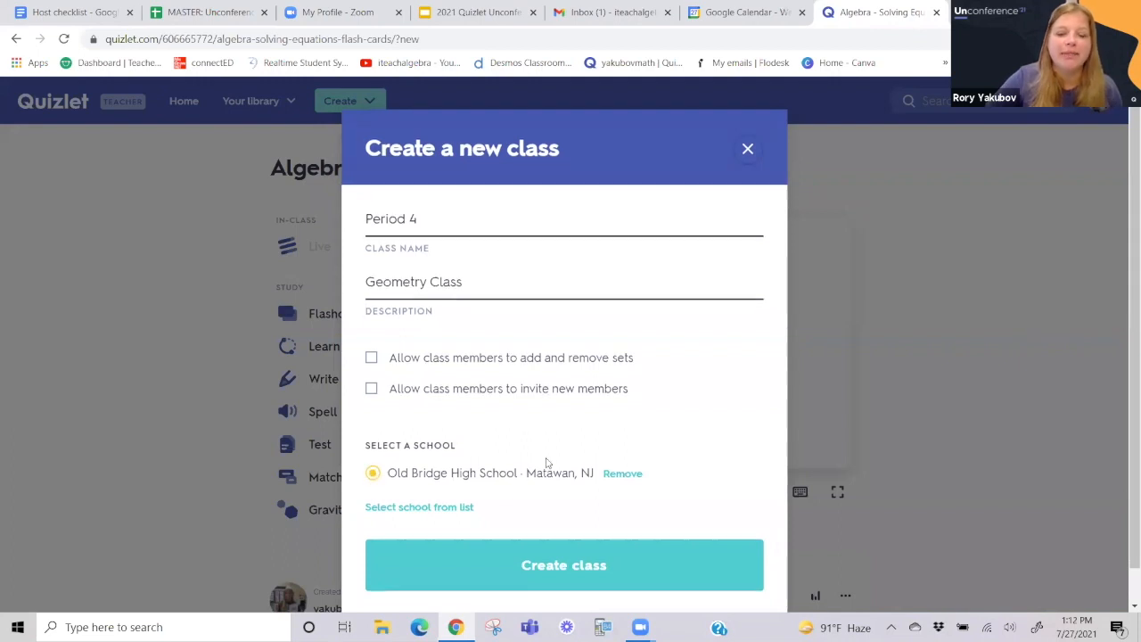
pyautogui.scroll(-1, 609, 529)
pyautogui.click(609, 530)
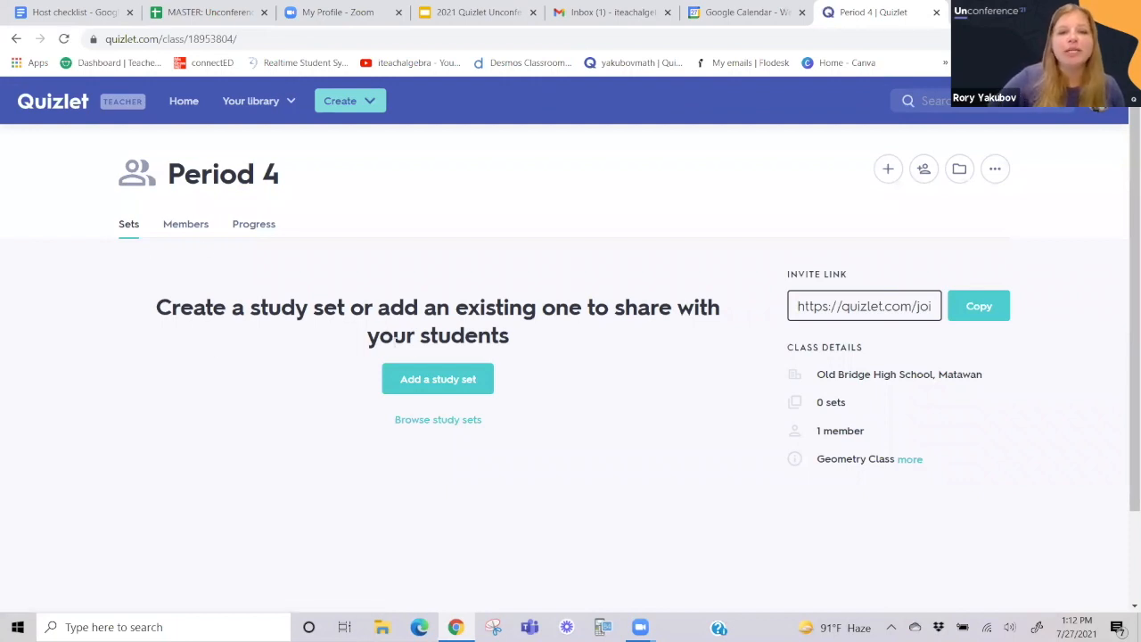
# Add the existing Terms of Polynomials and Algebra - Solving Equations sets to the Period 4 class.
pyautogui.click(457, 378)
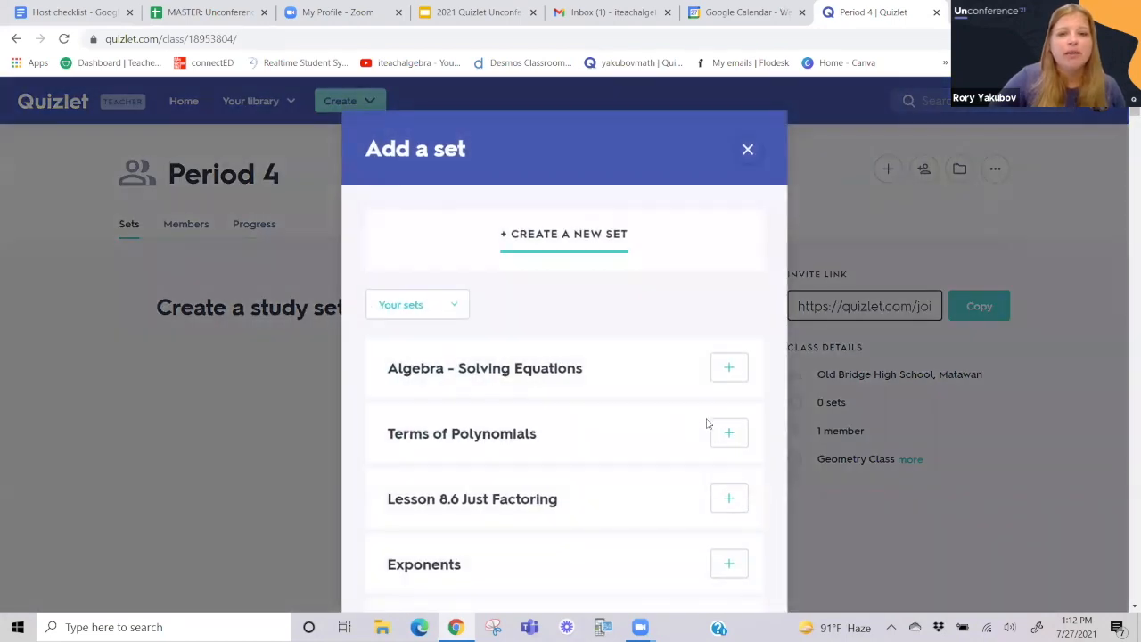
pyautogui.click(731, 437)
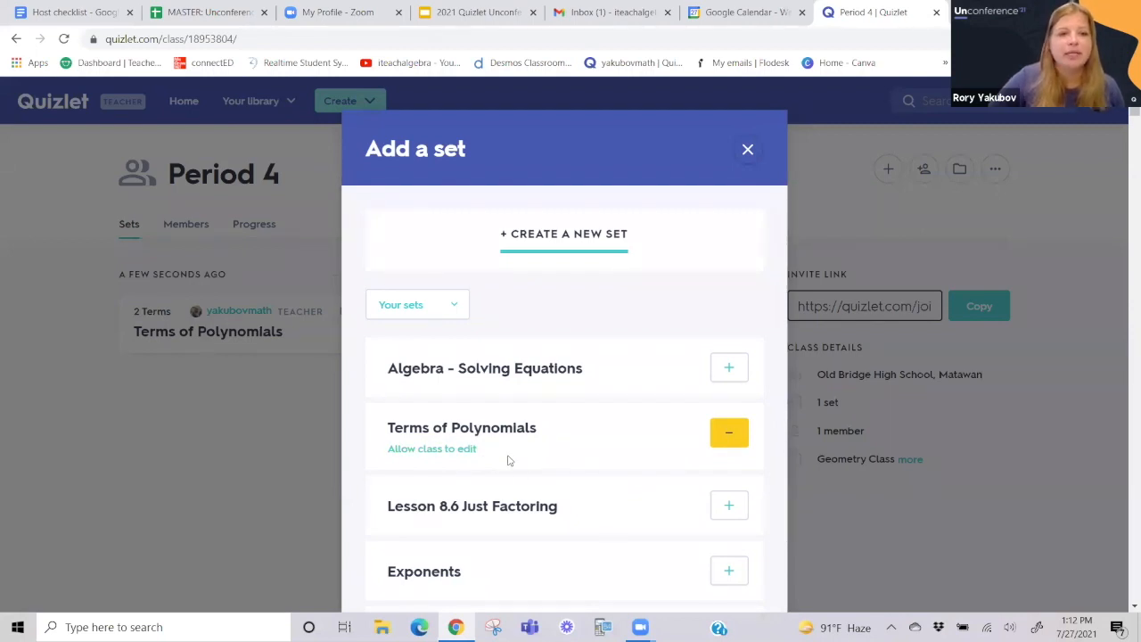
pyautogui.click(730, 369)
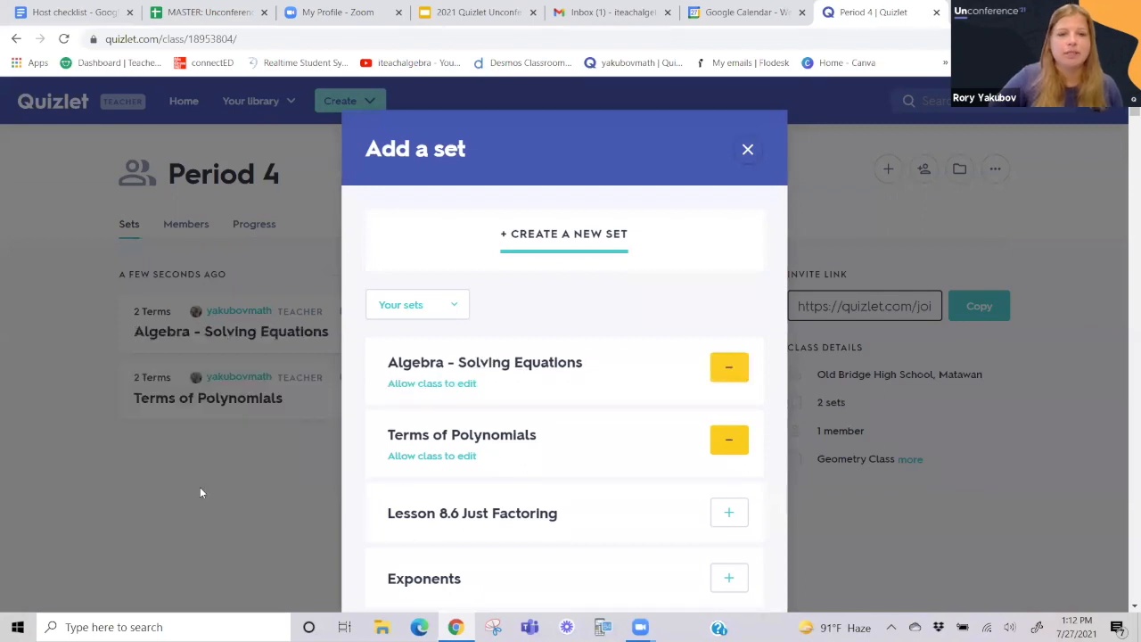
pyautogui.click(746, 149)
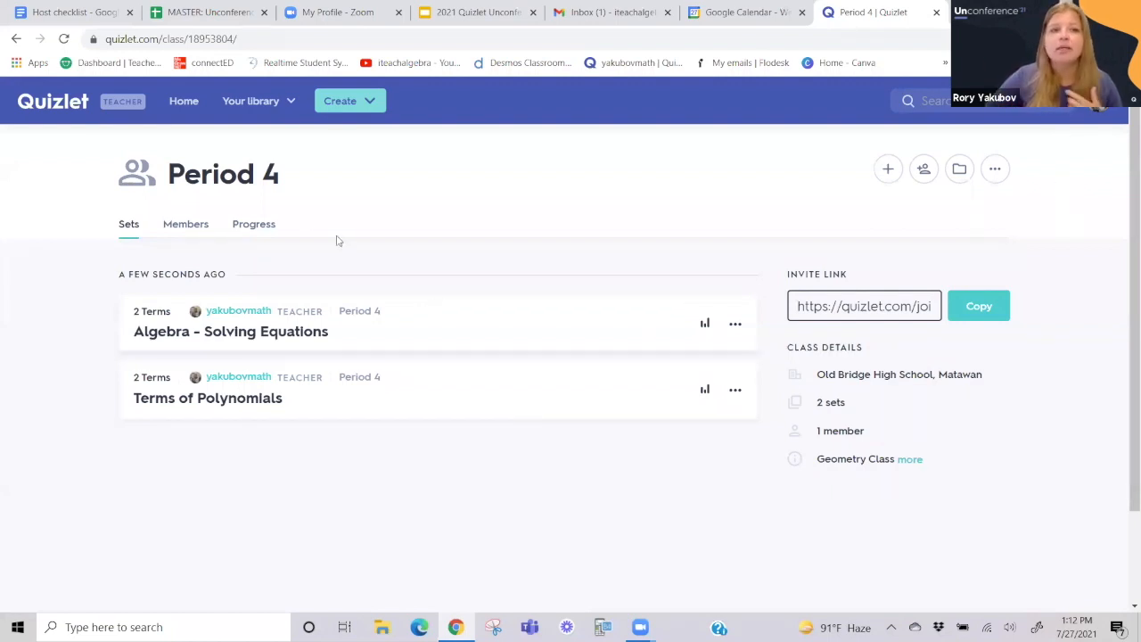
# View the Period 4 class's members and the join link for students.
pyautogui.click(189, 227)
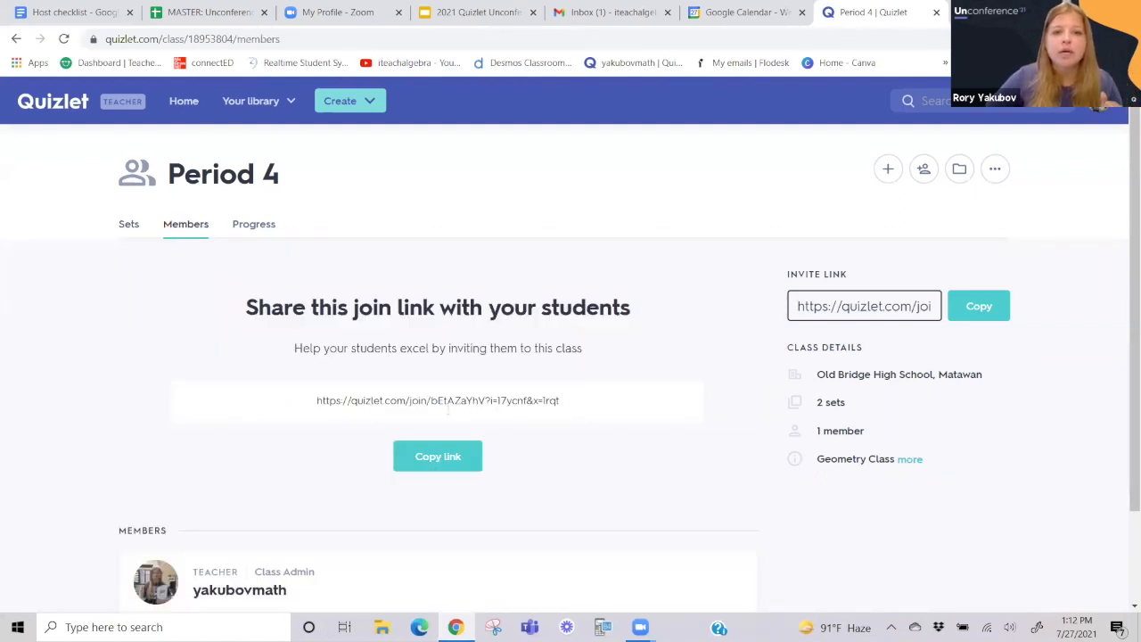
pyautogui.scroll(-1, 440, 390)
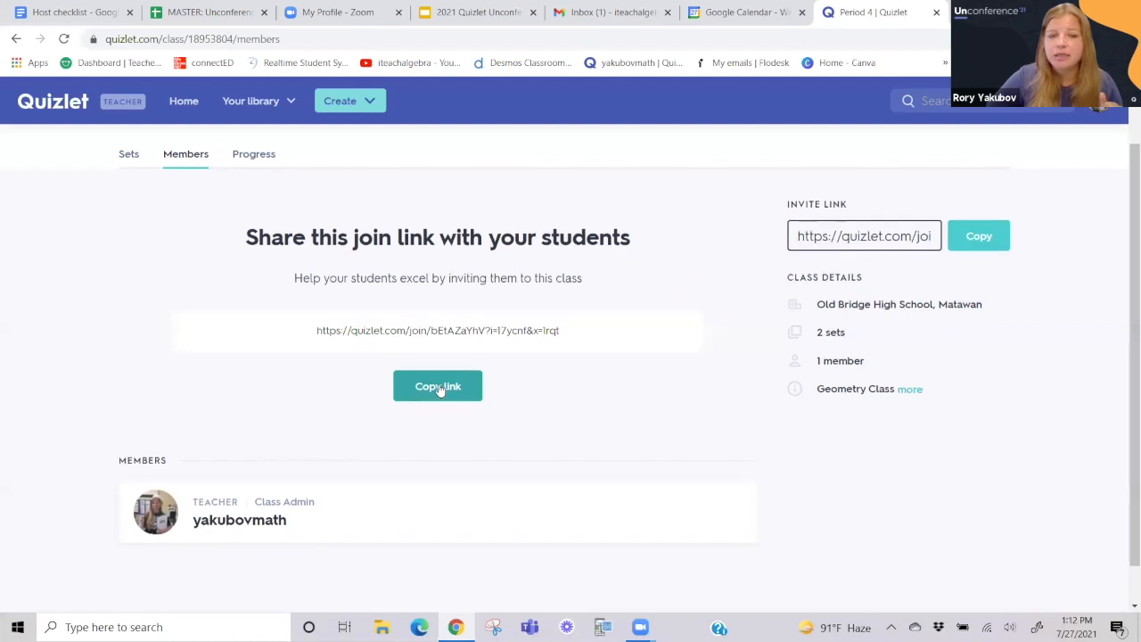
pyautogui.scroll(1, 439, 389)
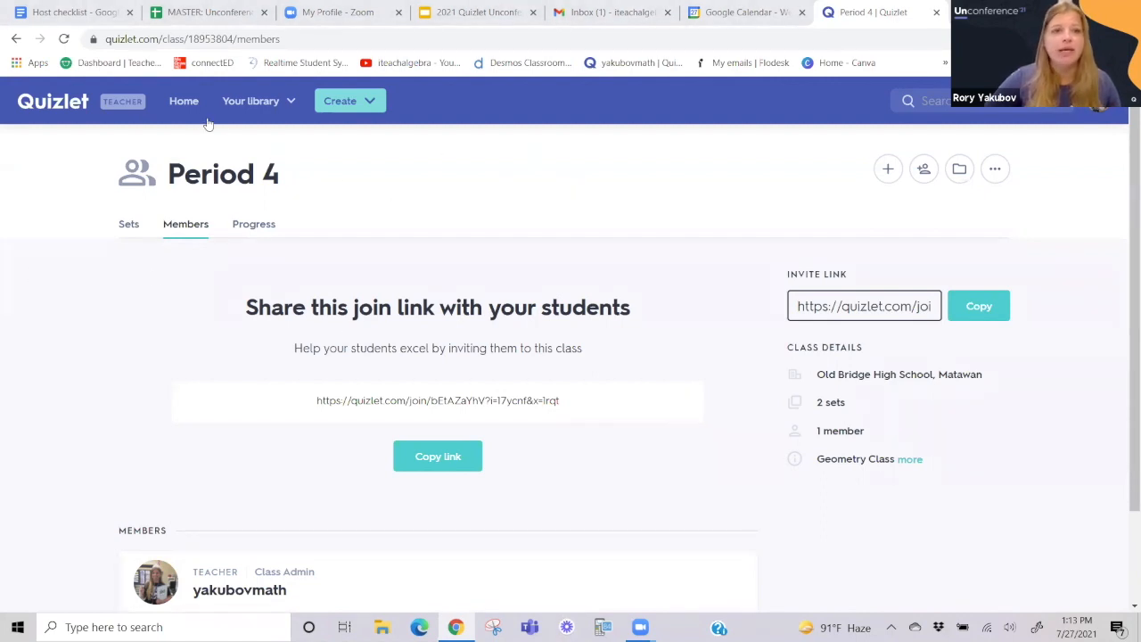
# Return to the home page and search for "polynomials" study sets.
pyautogui.click(184, 103)
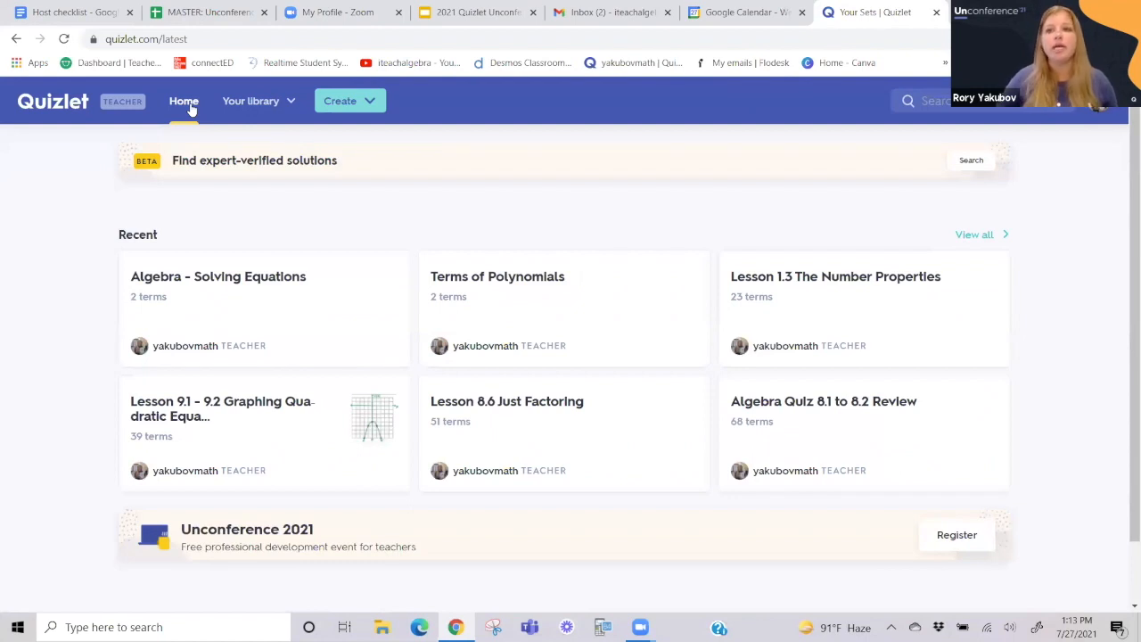
pyautogui.click(954, 103)
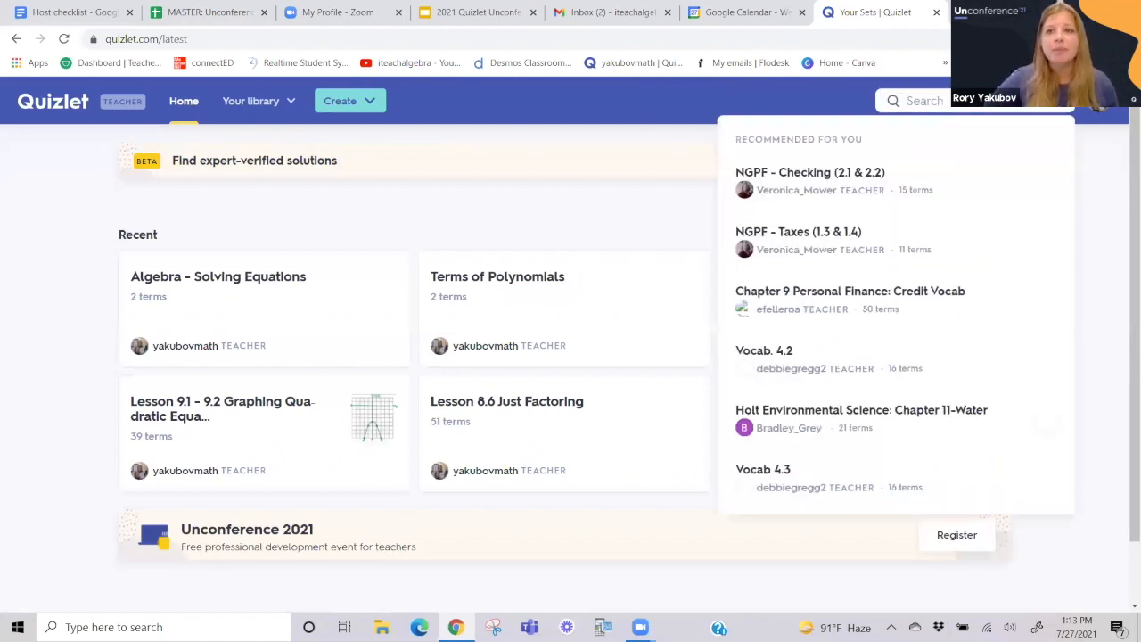
pyautogui.click(464, 137)
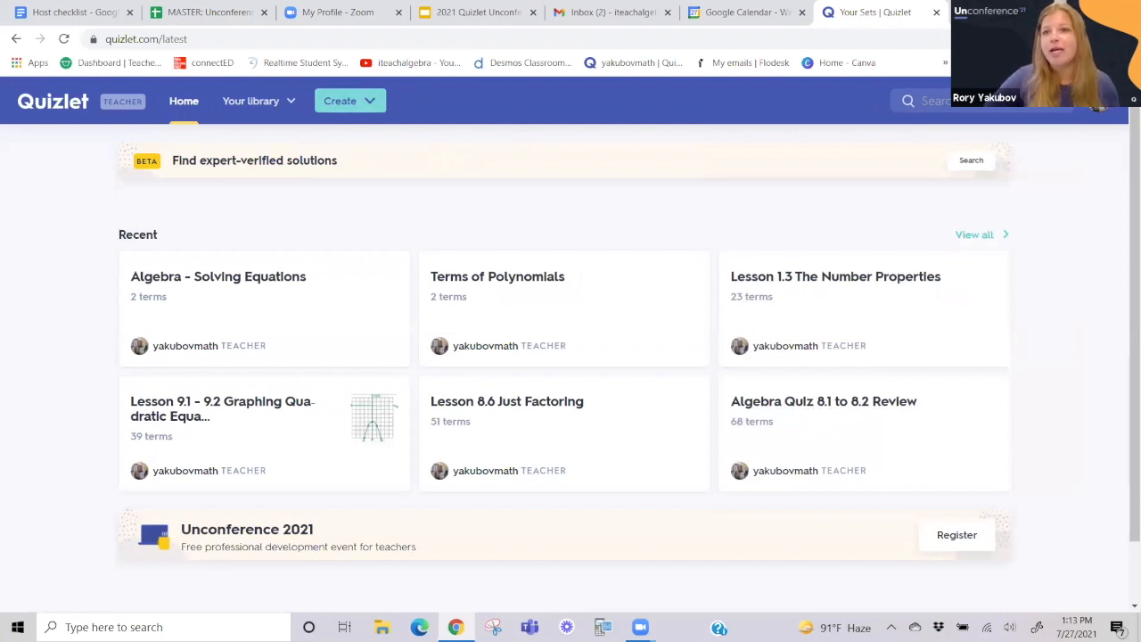
pyautogui.click(923, 101)
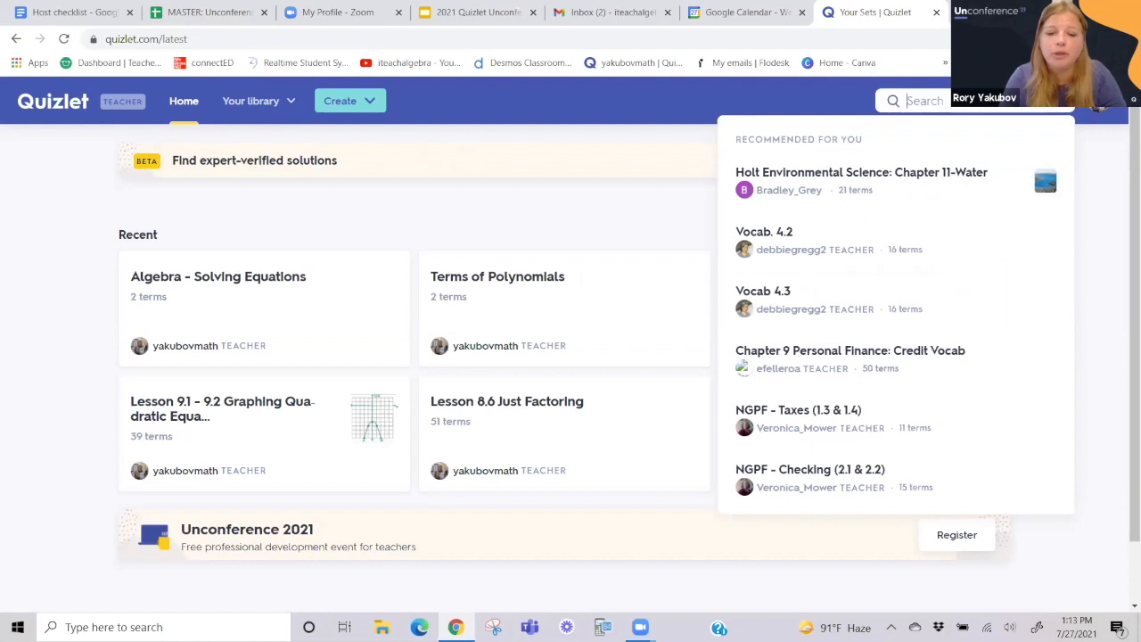
pyautogui.write('polynom')
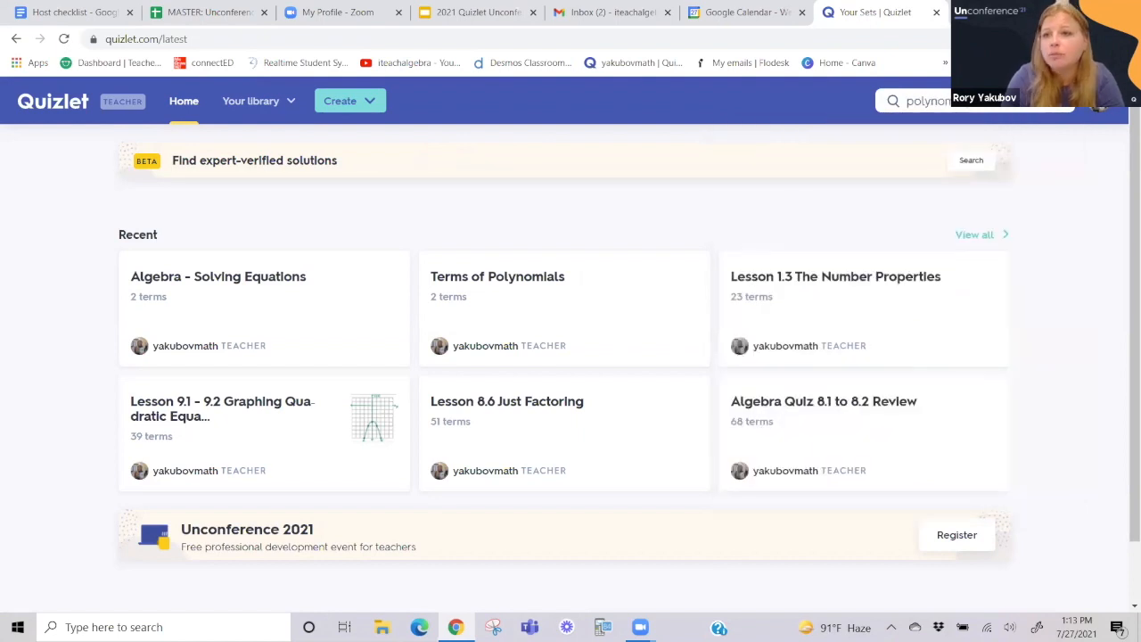
pyautogui.press('Return')
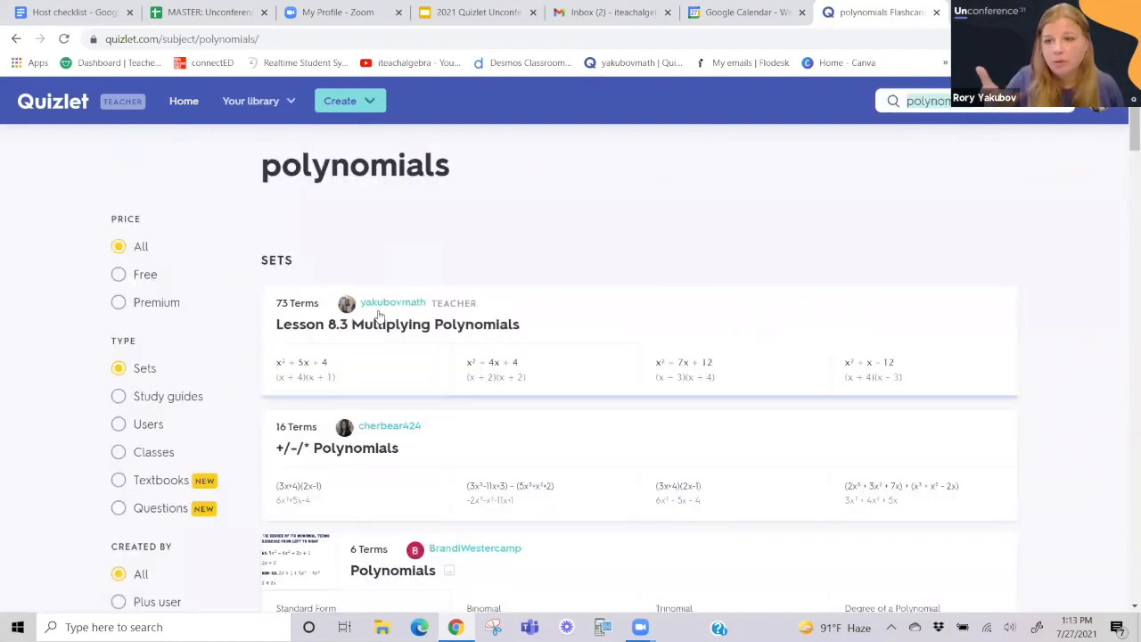
# Browse the polynomials search results and open the +/-/* Polynomials set.
pyautogui.scroll(-2, 526, 266)
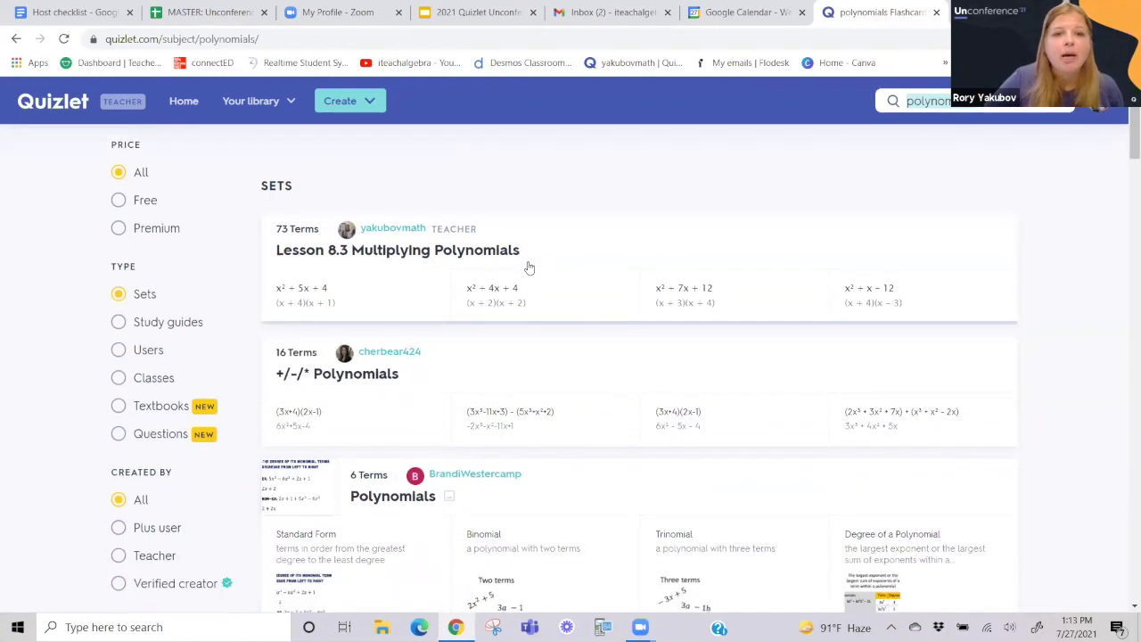
pyautogui.scroll(-1, 522, 270)
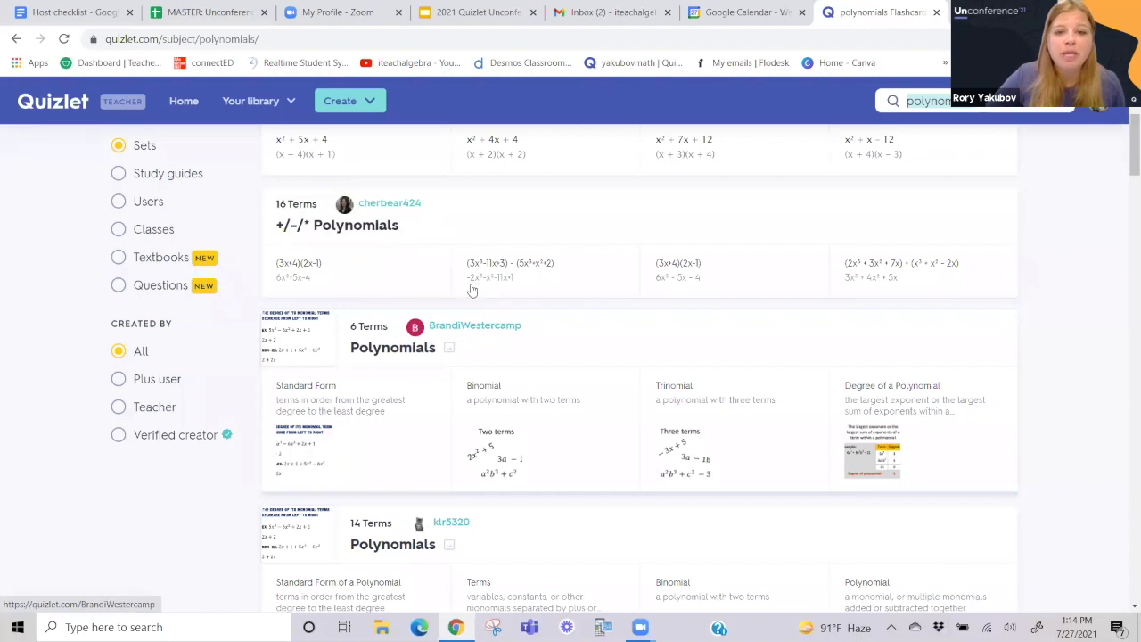
pyautogui.scroll(-1, 611, 368)
pyautogui.scroll(-5, 612, 369)
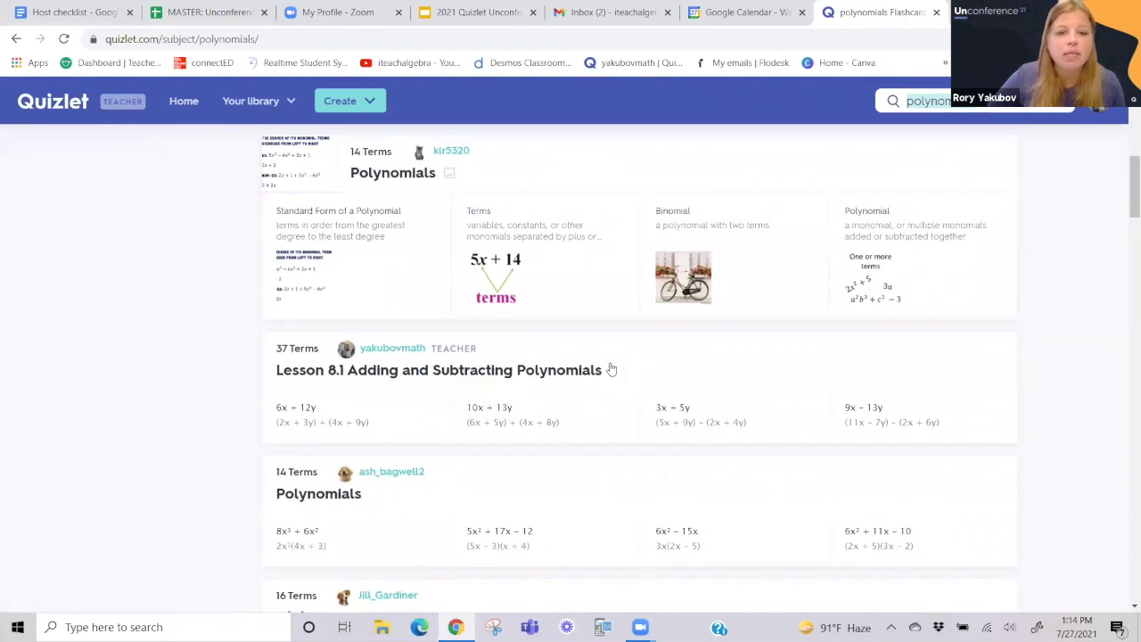
pyautogui.scroll(-1, 612, 368)
pyautogui.scroll(3, 611, 368)
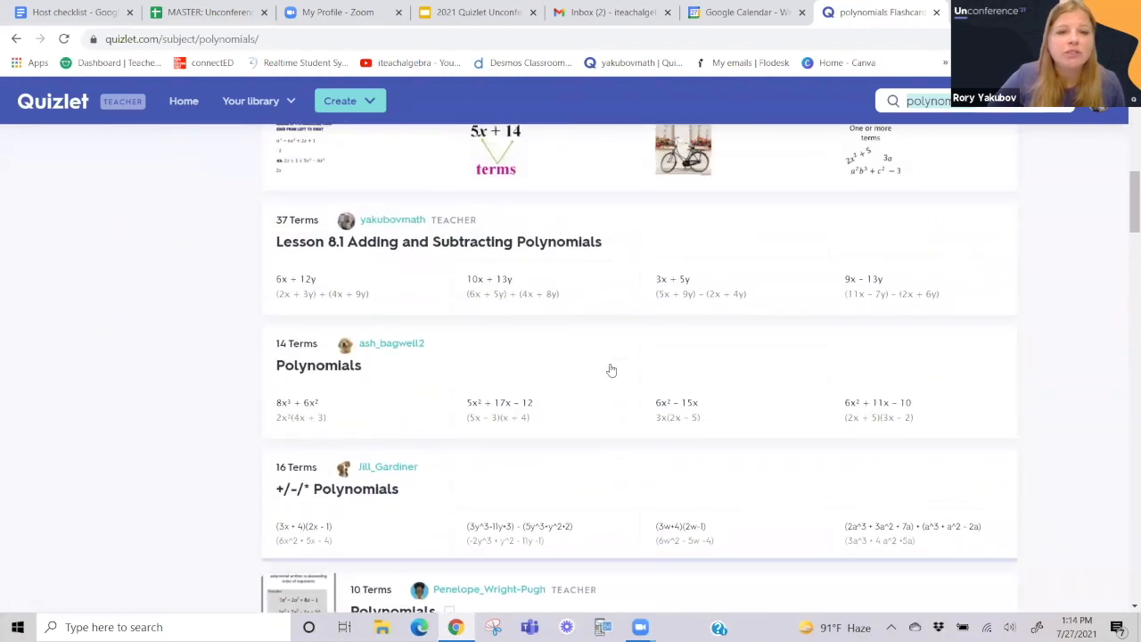
pyautogui.scroll(6, 431, 361)
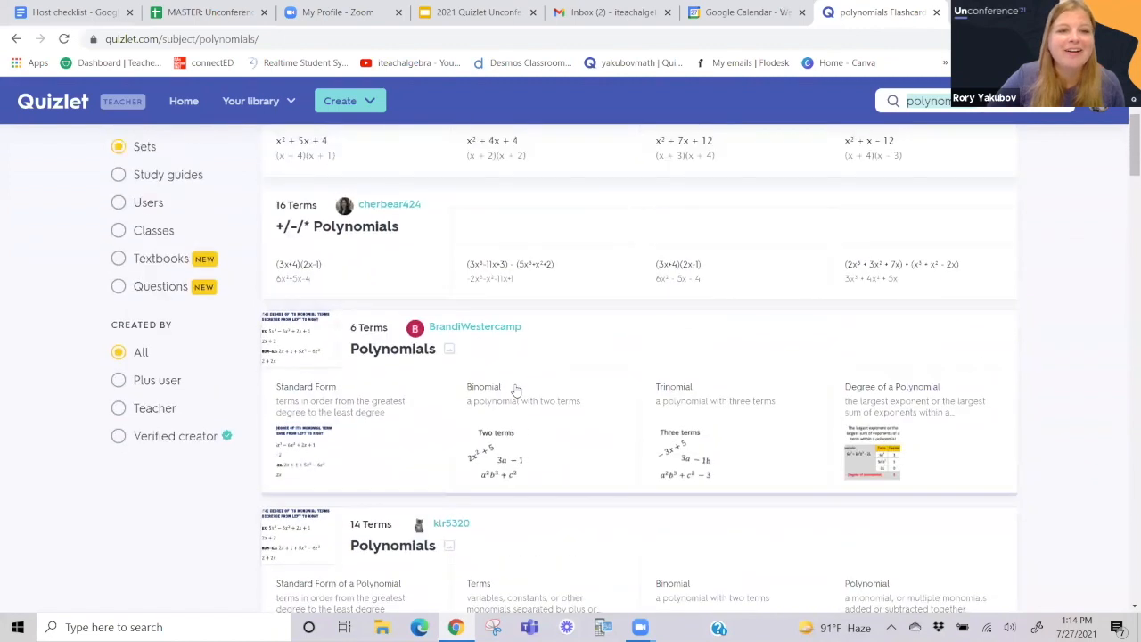
pyautogui.click(425, 385)
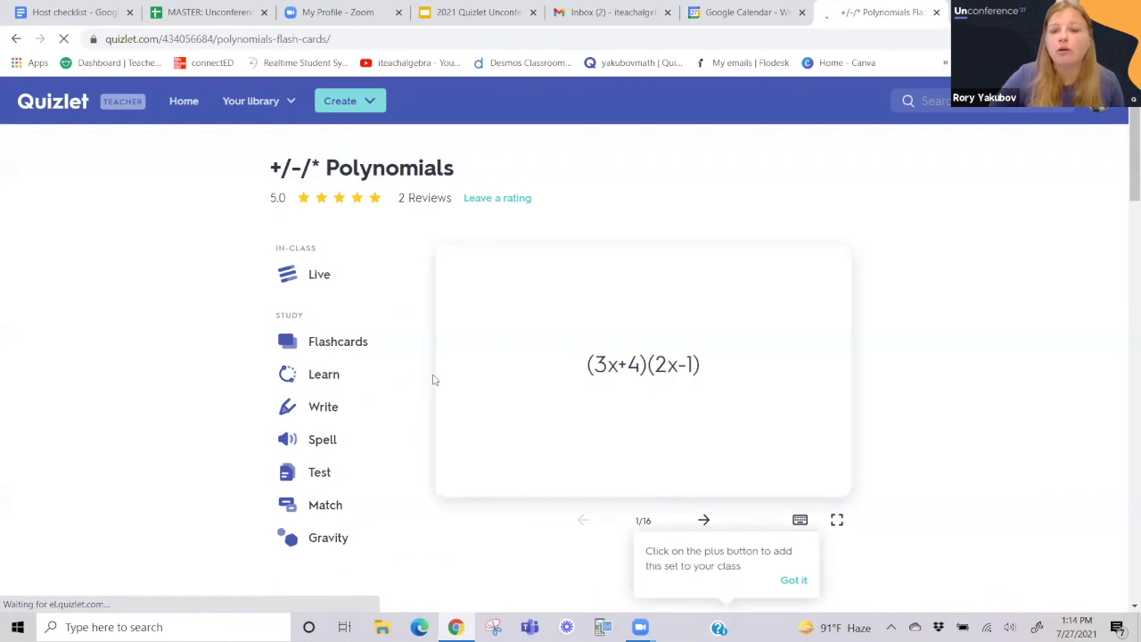
# Examine the +/-/* Polynomials set's terms and its option to customize a copy.
pyautogui.scroll(-6, 389, 339)
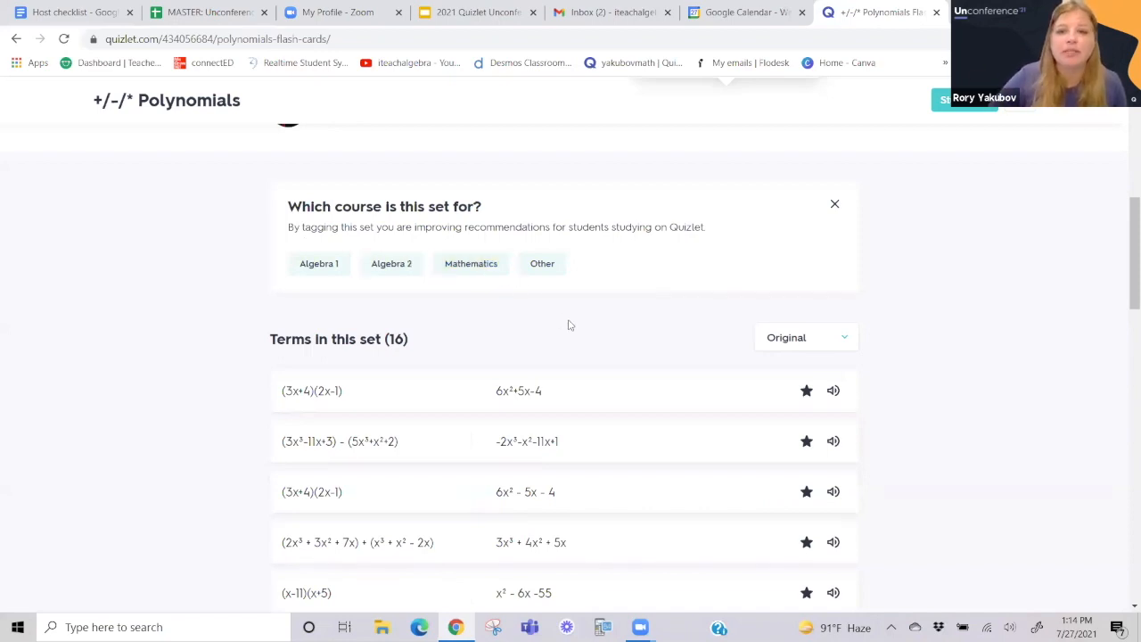
pyautogui.scroll(-2, 567, 323)
pyautogui.scroll(6, 567, 324)
pyautogui.scroll(-2, 569, 325)
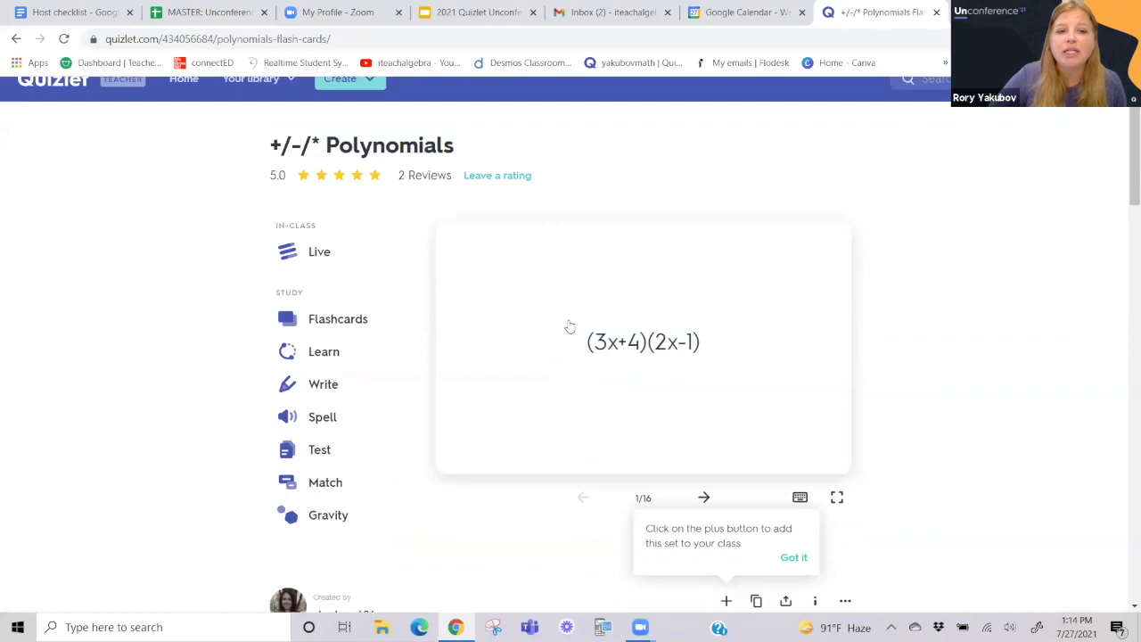
pyautogui.scroll(-1, 569, 326)
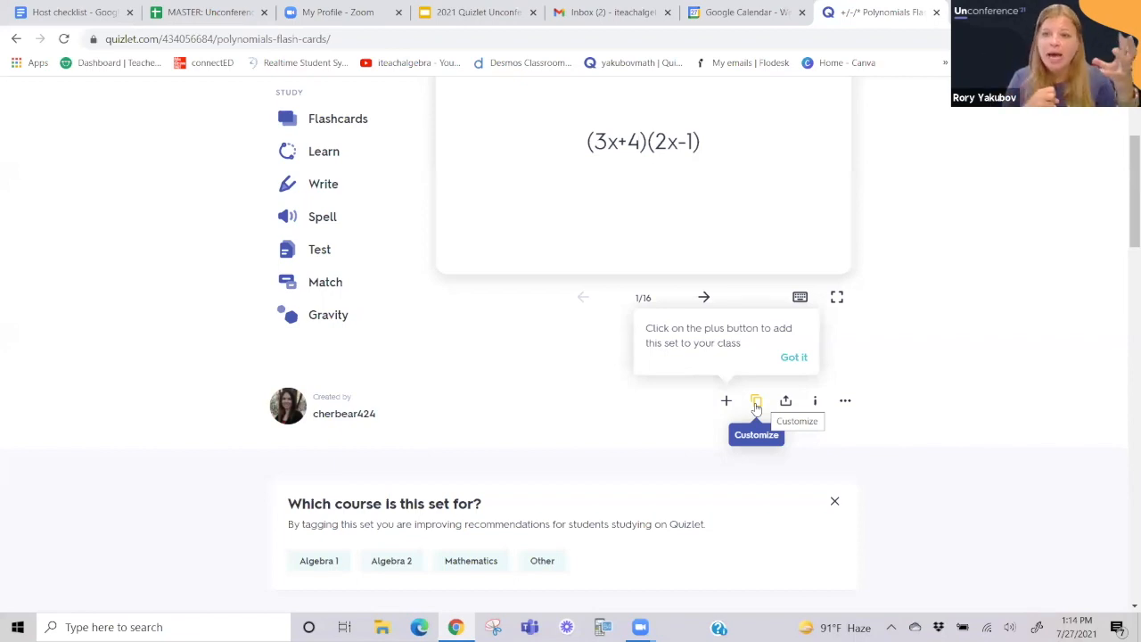
pyautogui.scroll(3, 542, 334)
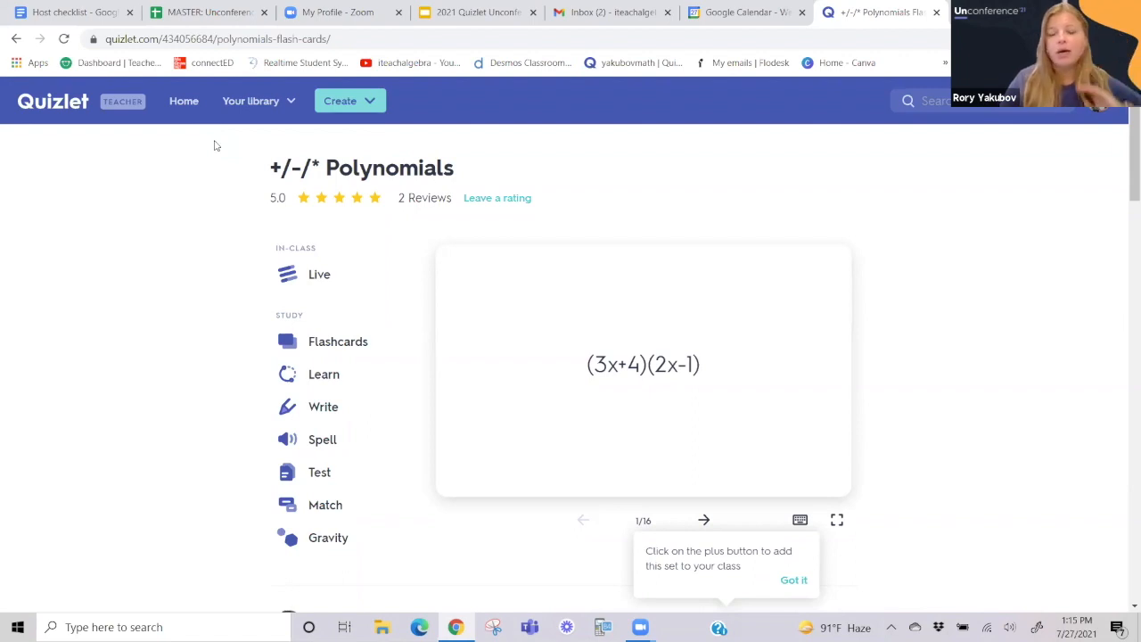
pyautogui.click(290, 546)
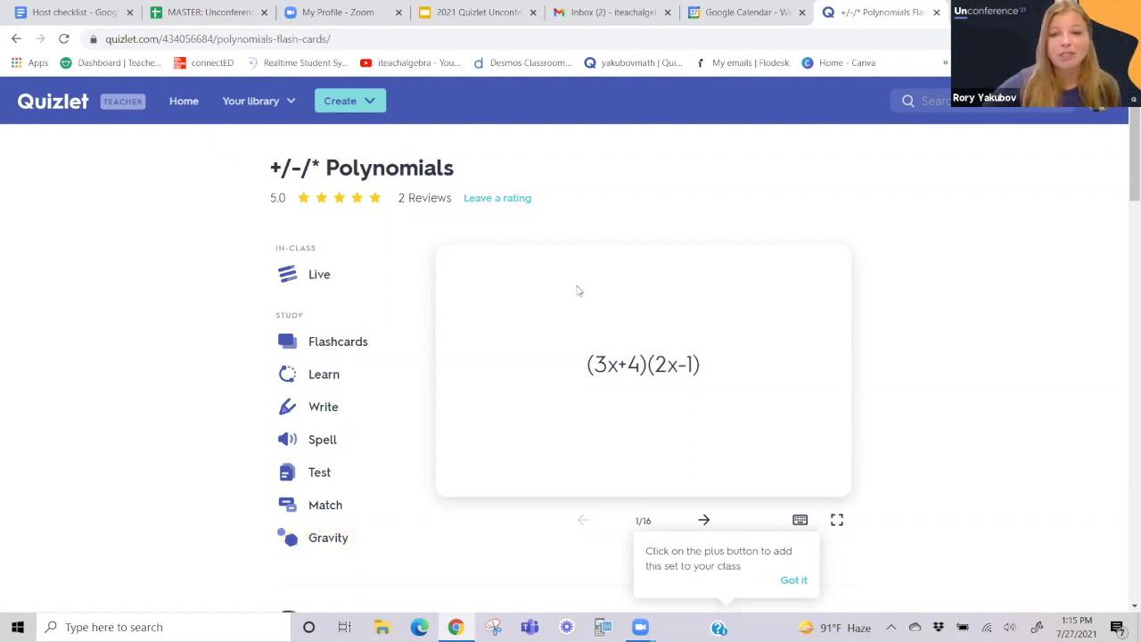